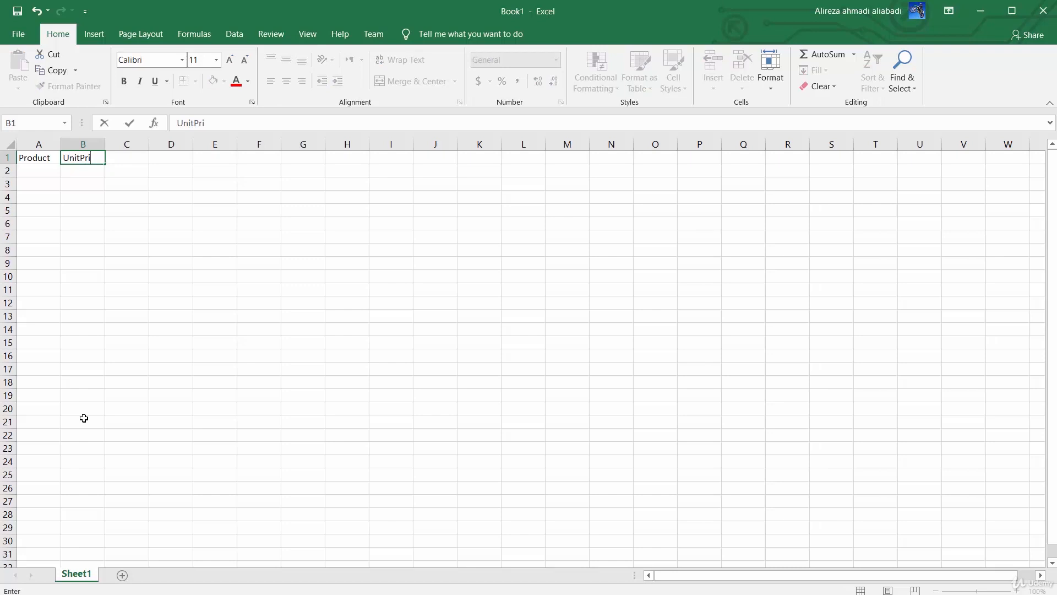
Complete the header row with UnitPrice in B1 and Category in C1
text(ce)
key(Tab)
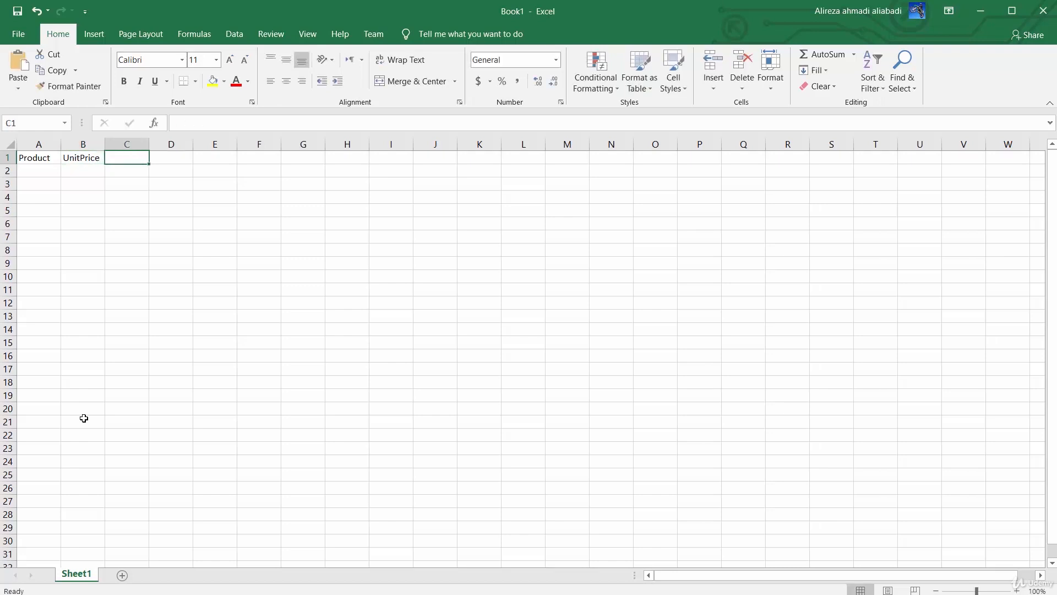
text(Categ)
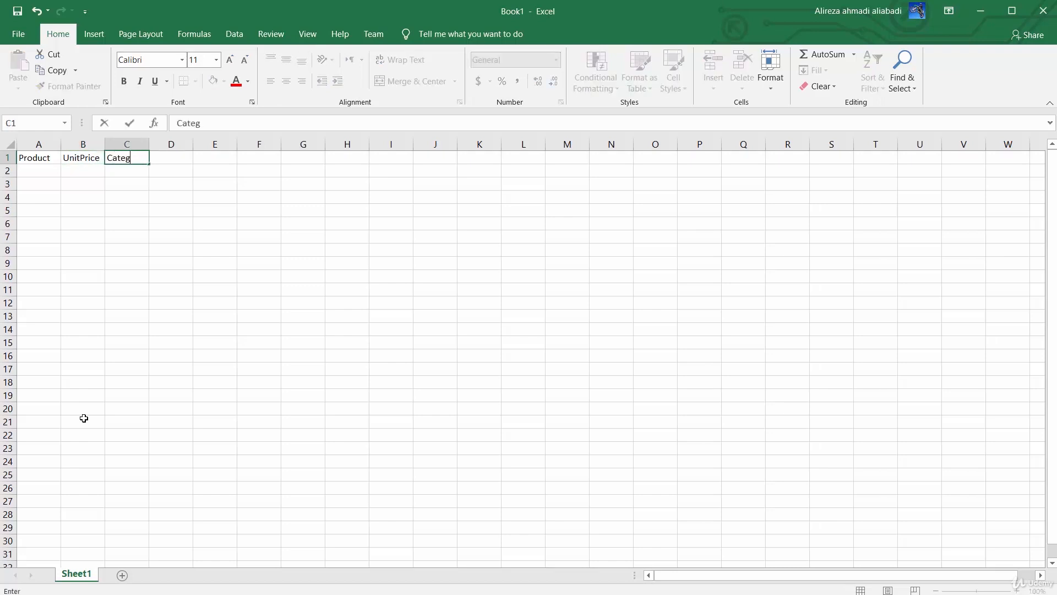
text(ory)
key(Return)
Fill the Product column in A2:A5 with Prd A, Prd B, Prd C and Prd D
text(P)
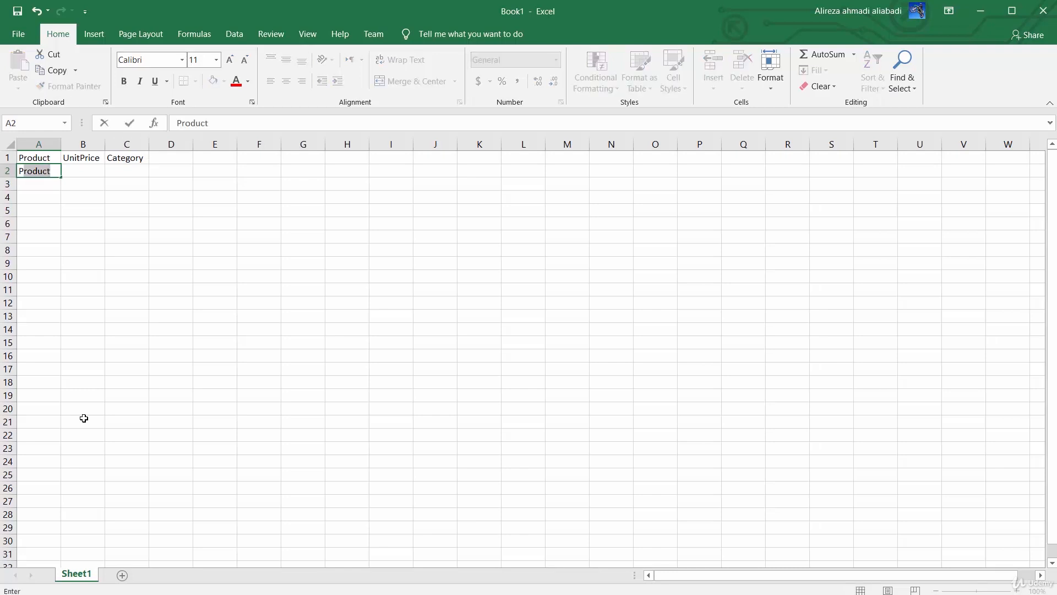
text(rd A)
key(Return)
text(P)
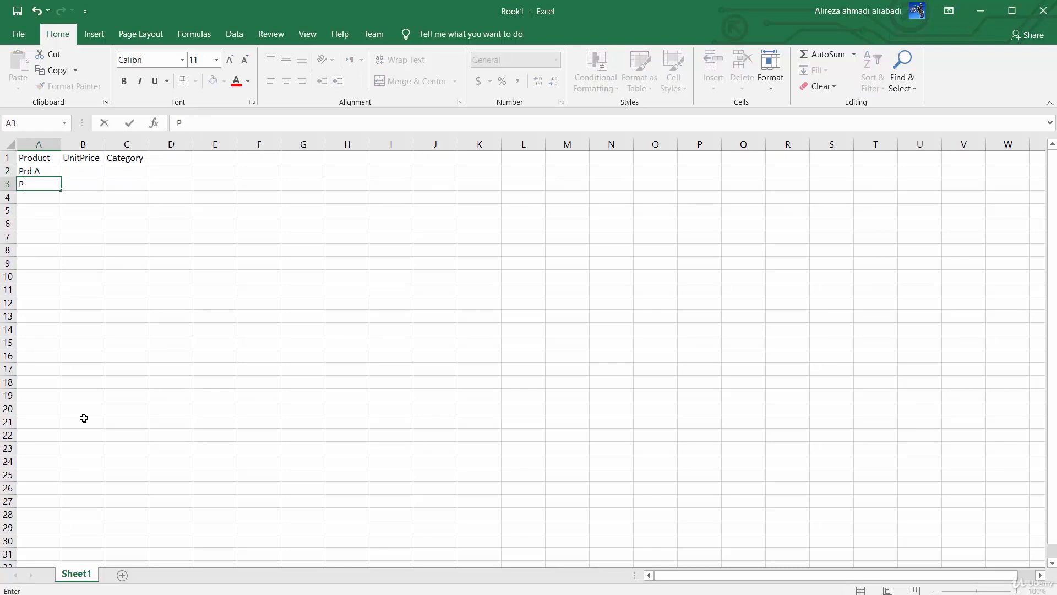
text(rd B)
key(Return)
text(Prd C)
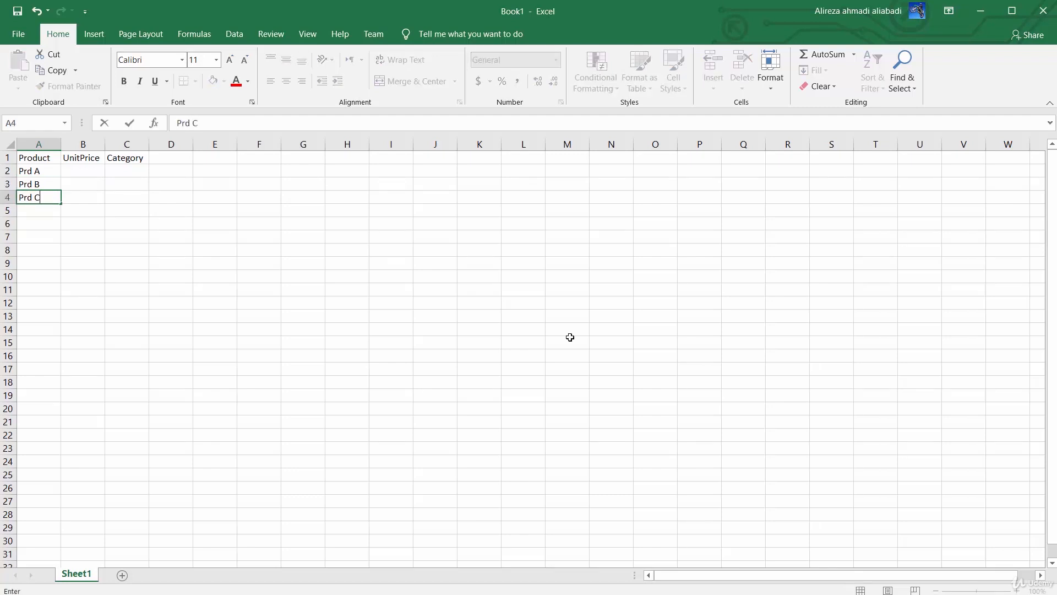
key(Return)
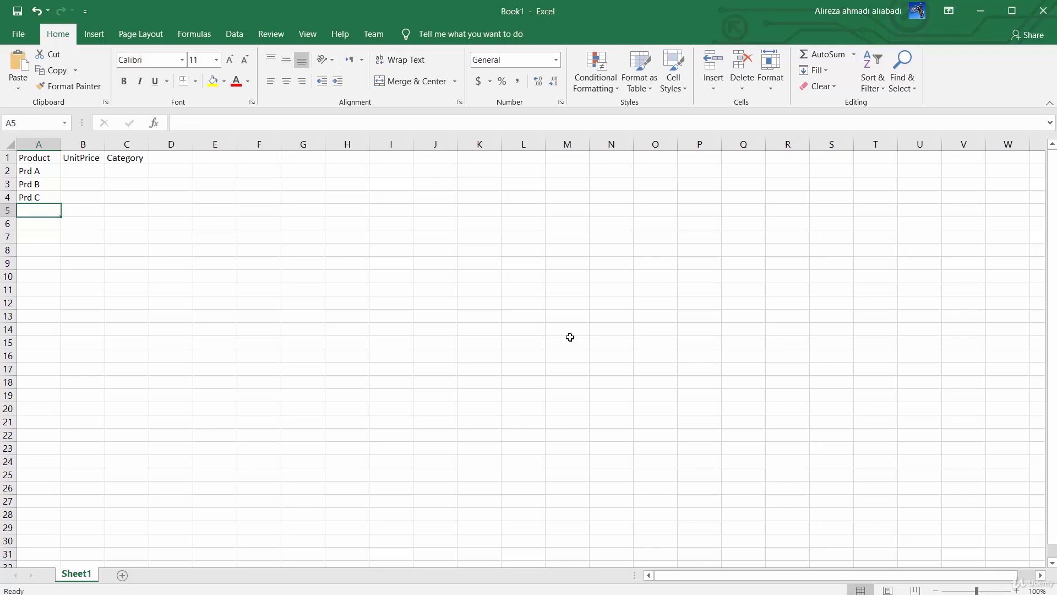
text(Prd D)
key(Up)
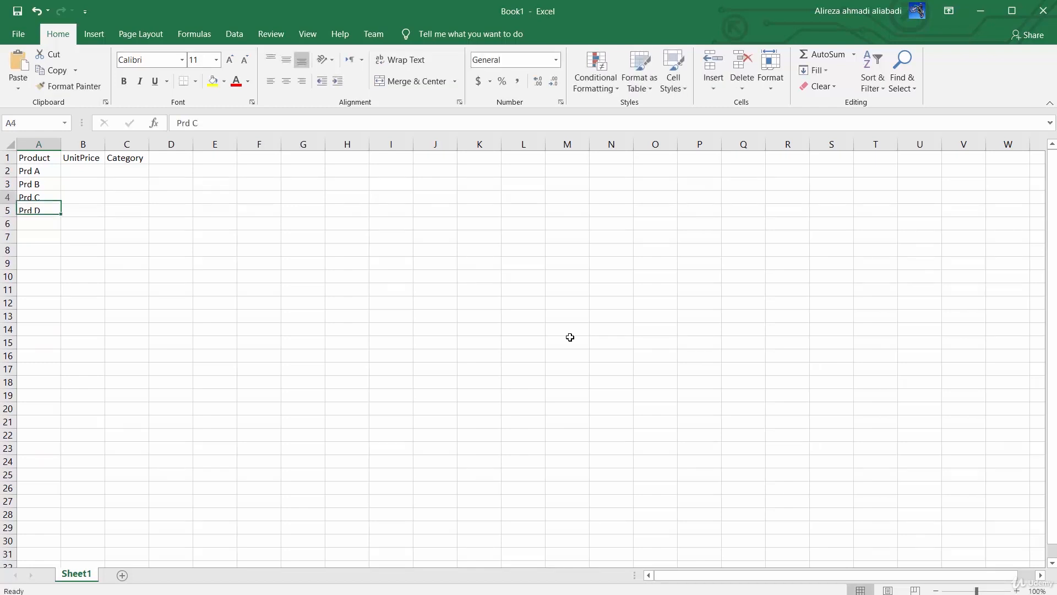
Enter the unit prices 12, 33, 44 and 54 for Prd A to Prd D in B2:B5
key(Up)
key(Up)
key(Right)
text(12)
key(Return)
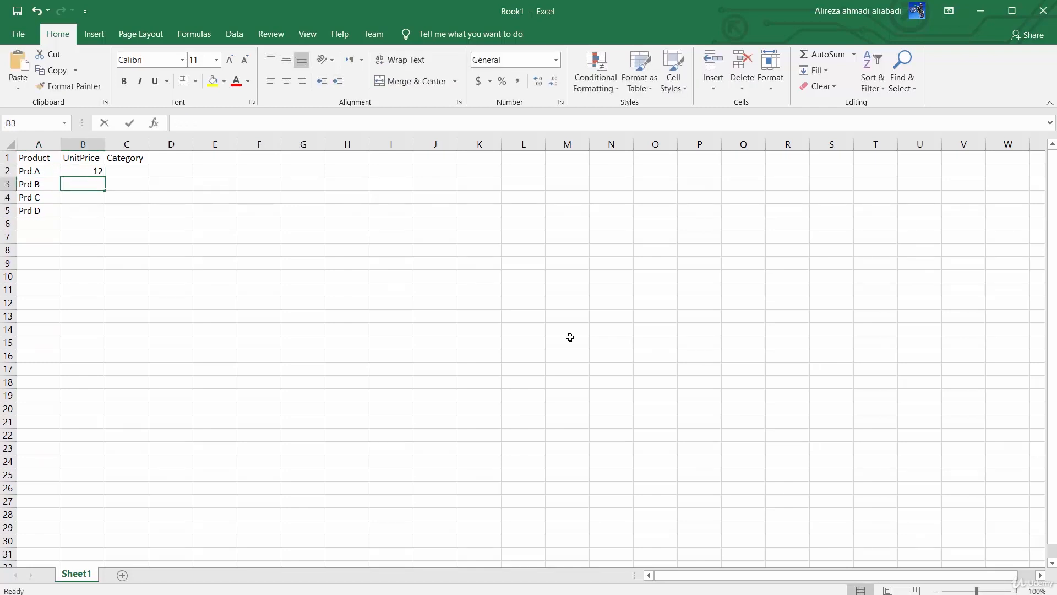
text(33)
key(Return)
text(44)
key(Return)
text(54)
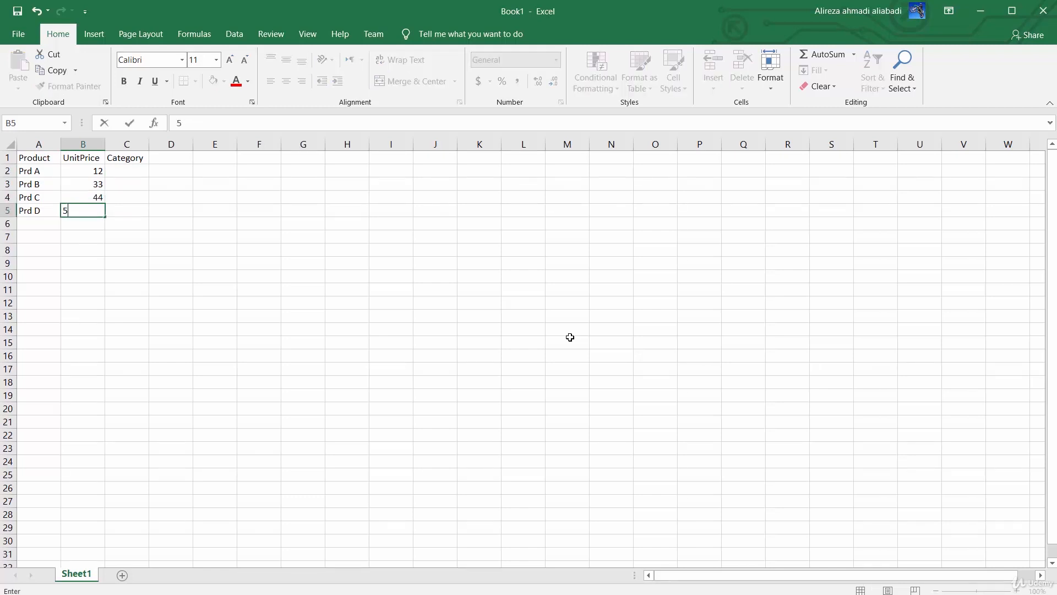
key(Up)
key(Up)
key(Up)
Fill the Category column in C2:C5 with A, B, A and C
key(Right)
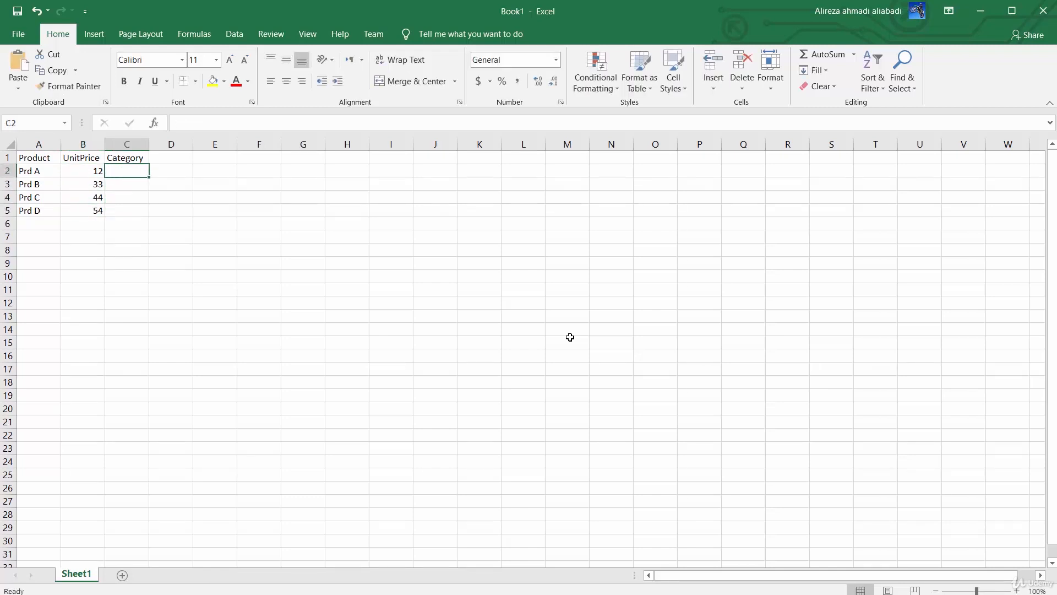
text(C)
key(BackSpace)
text(A)
key(Return)
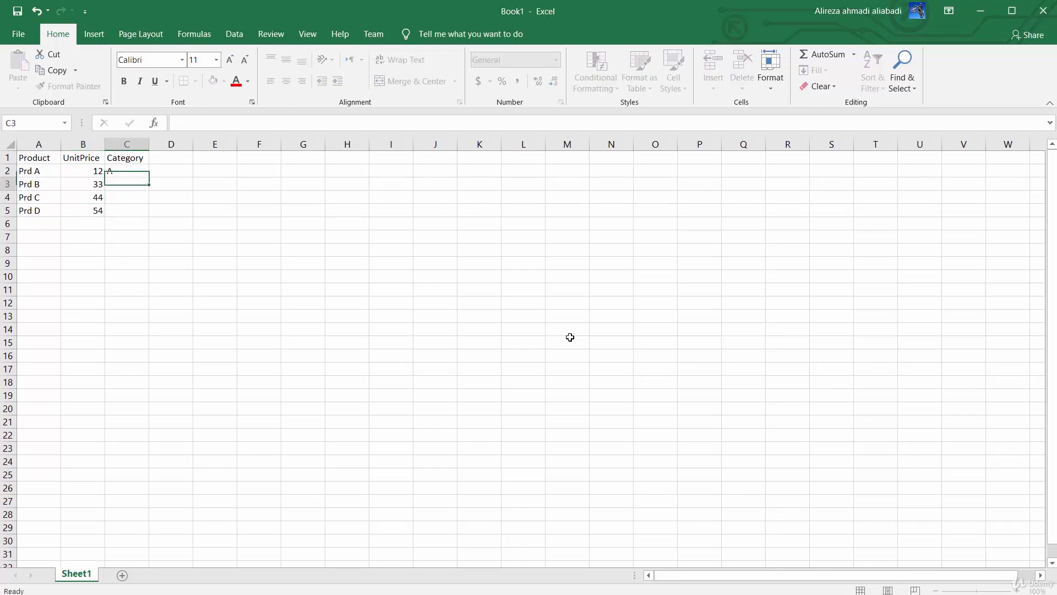
text(B)
key(Return)
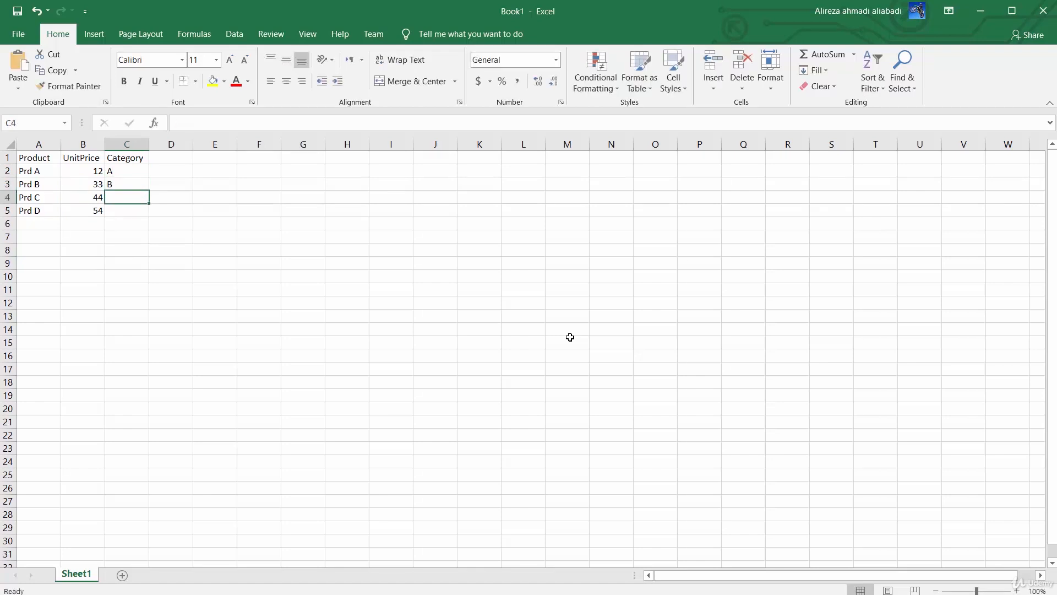
text(A)
key(Return)
text(C)
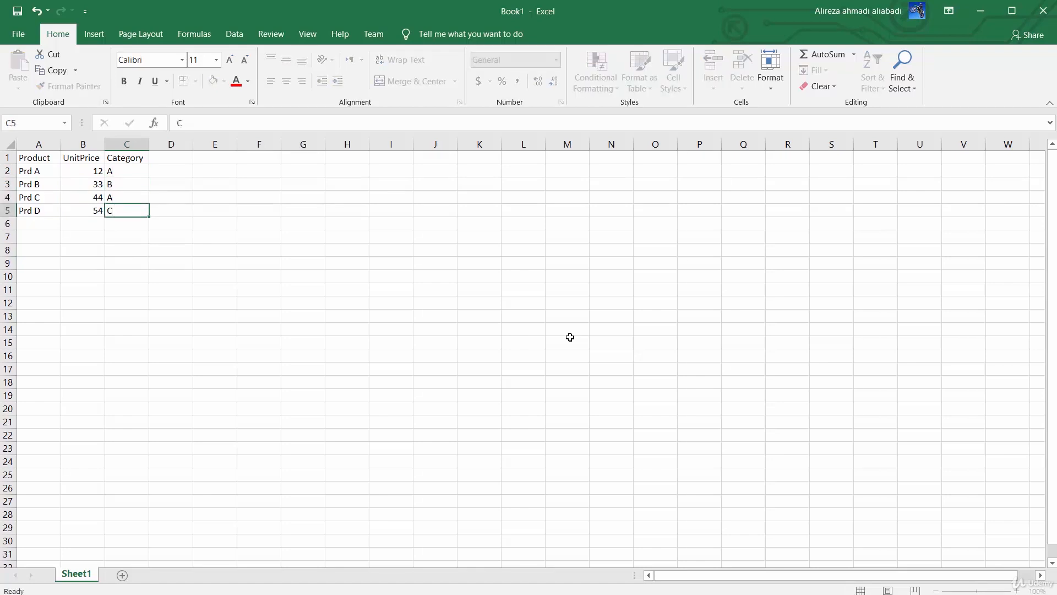
key(ctrl+Up)
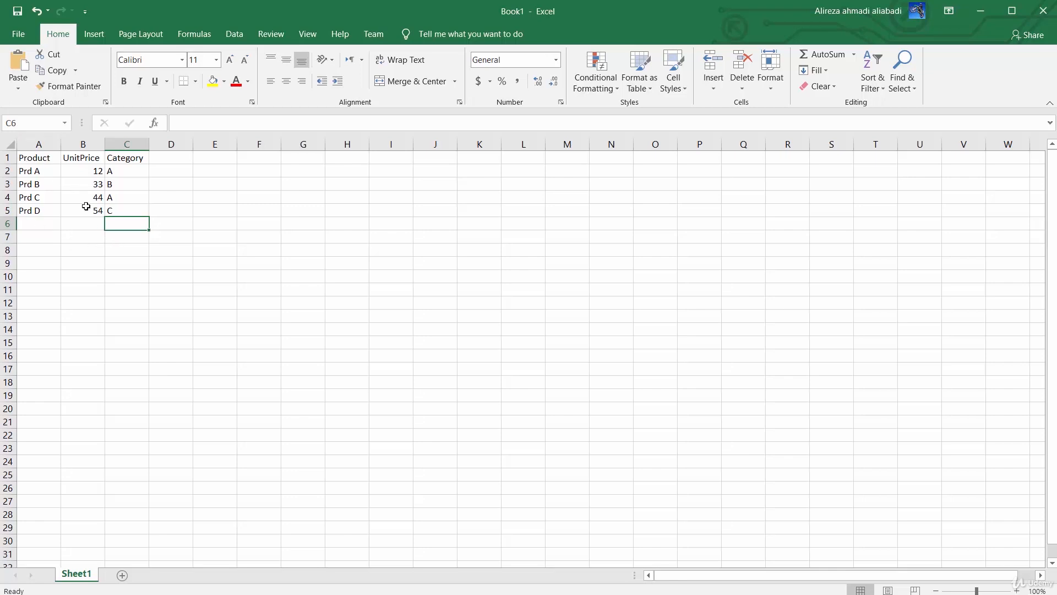
Format the range A1:C5 as a table with headers, using the black gridded style from the Medium group
click(34, 157)
shift+click(145, 206)
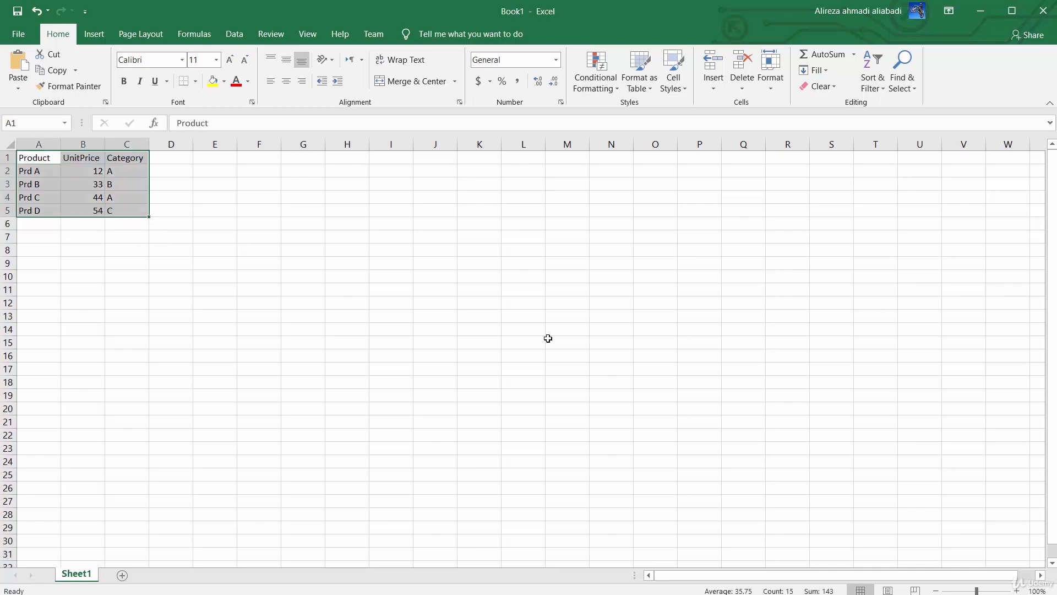
click(646, 87)
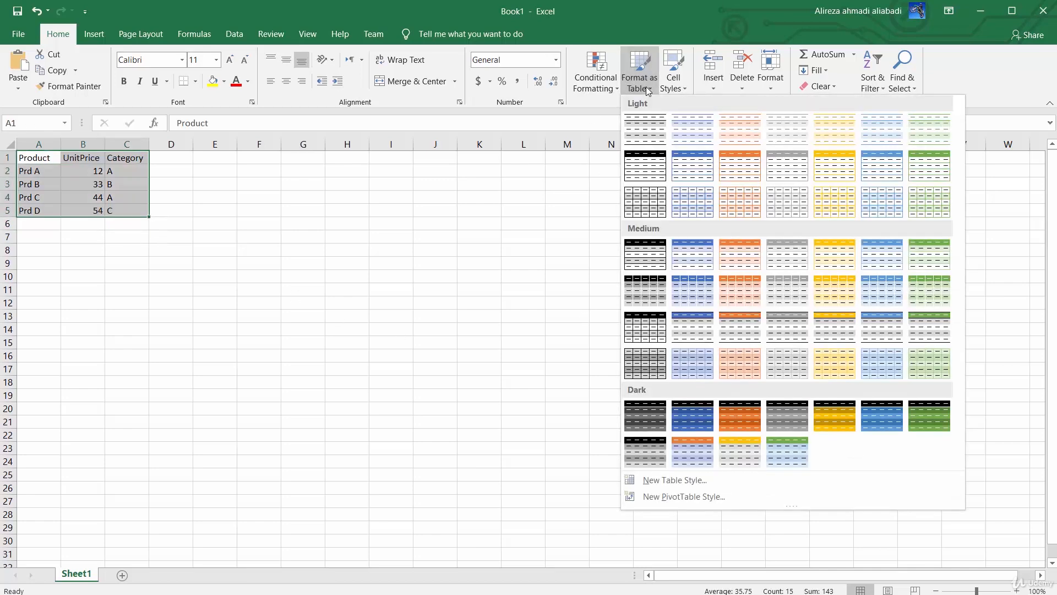
click(645, 327)
click(555, 394)
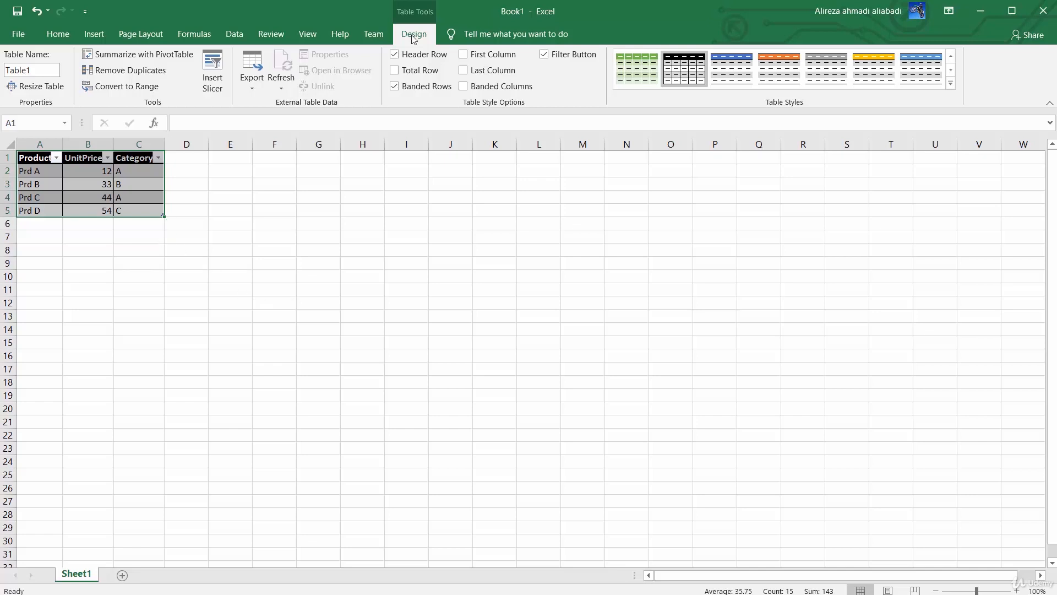
Rename the table as Products
click(29, 71)
text(Products)
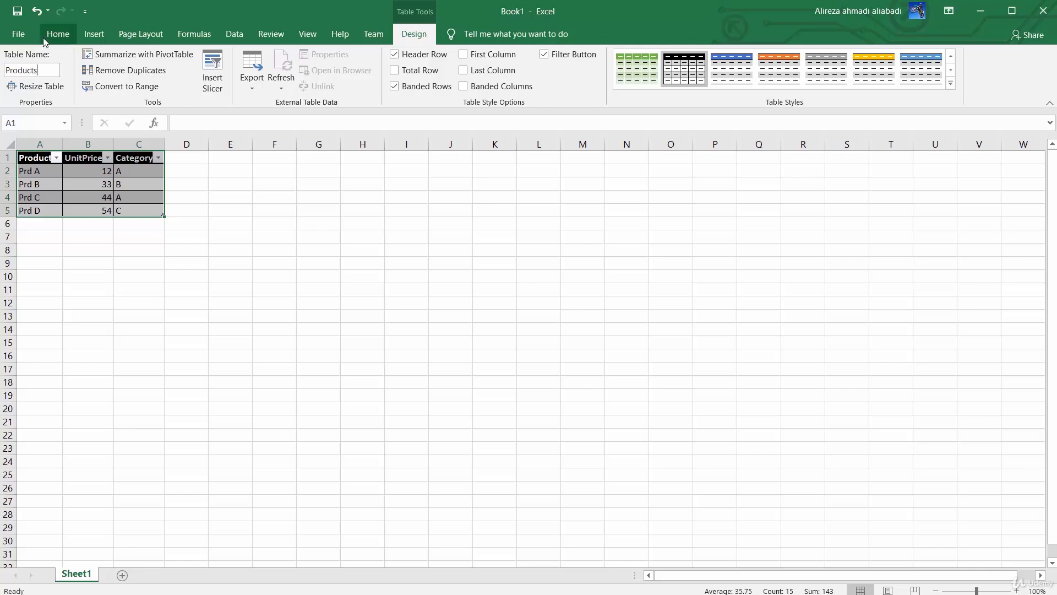
key(Return)
Open the Save As dialog for the workbook to browse for a save location
click(20, 35)
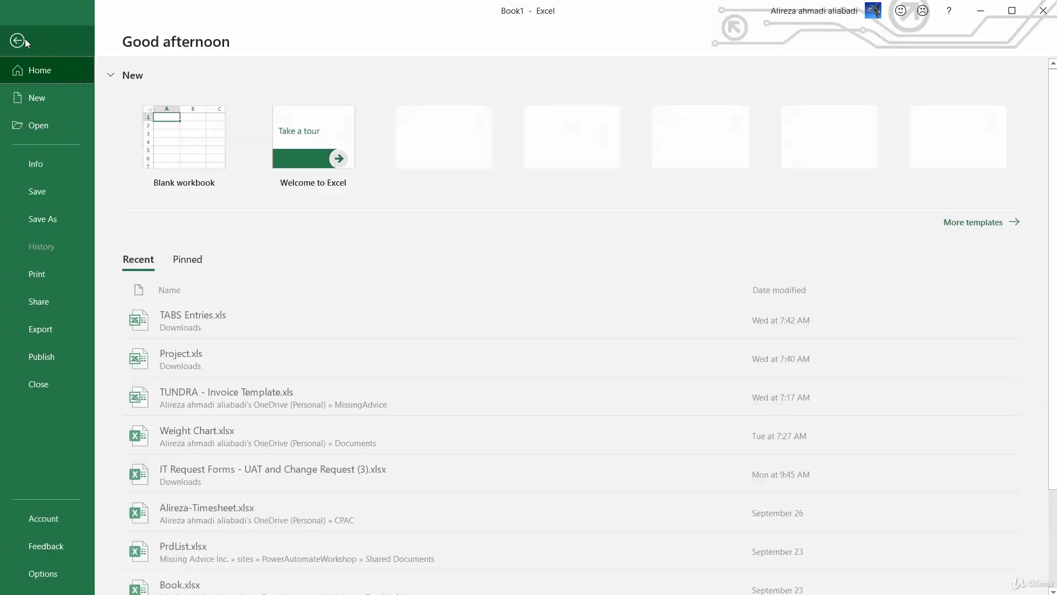
click(37, 218)
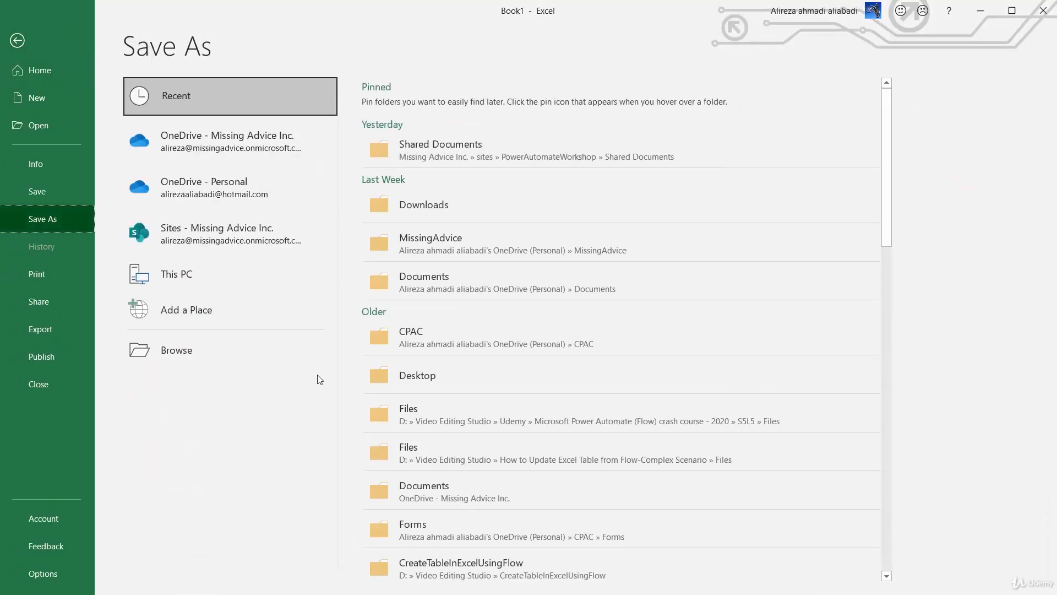
click(208, 366)
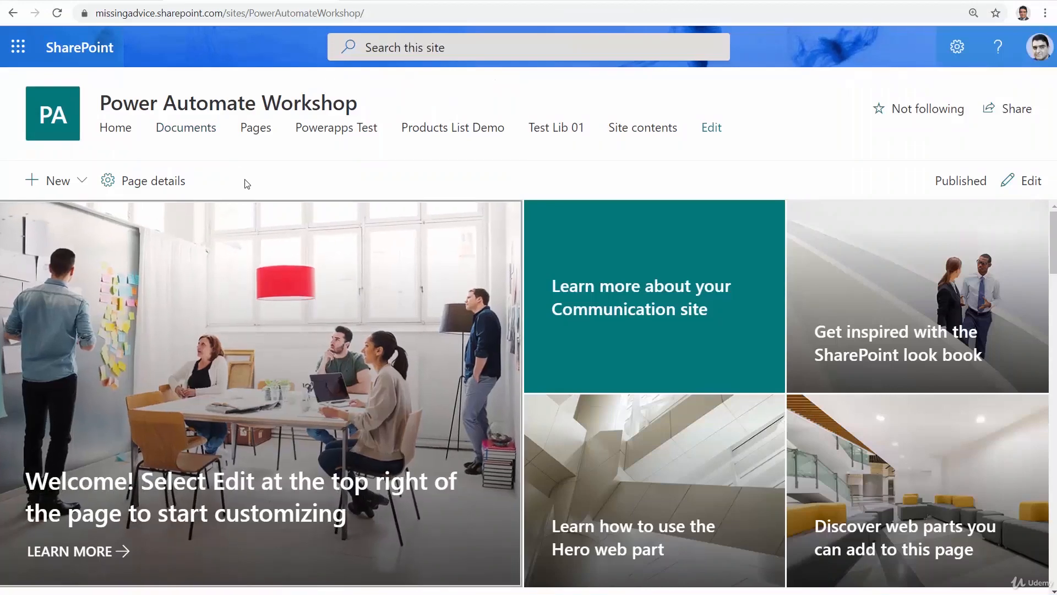
In the browser, open the Power Automate Workshop site's Documents library and copy its URL up to Shared%20Documents/
click(197, 131)
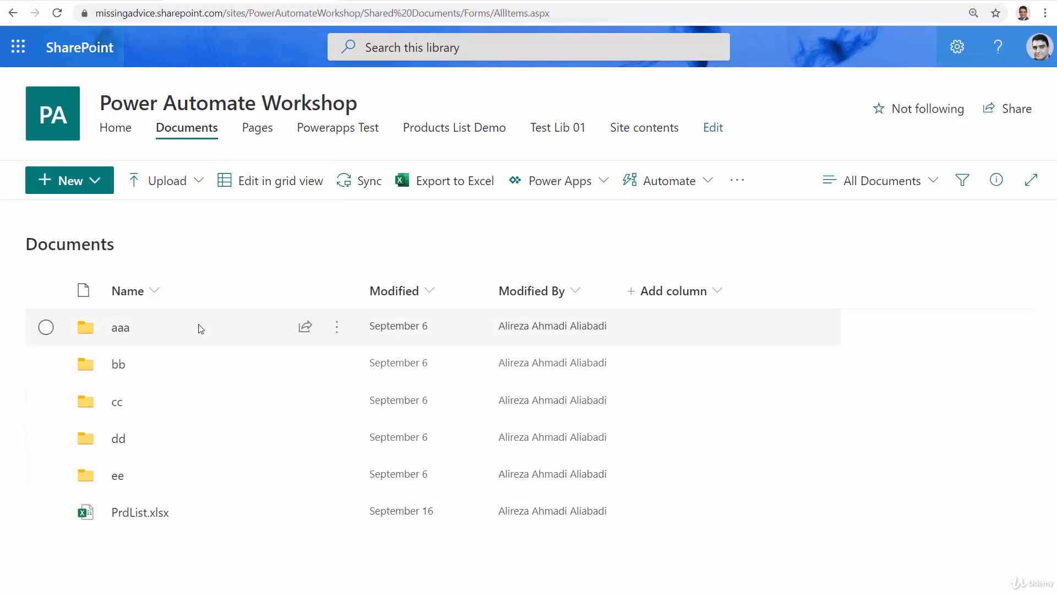
click(580, 14)
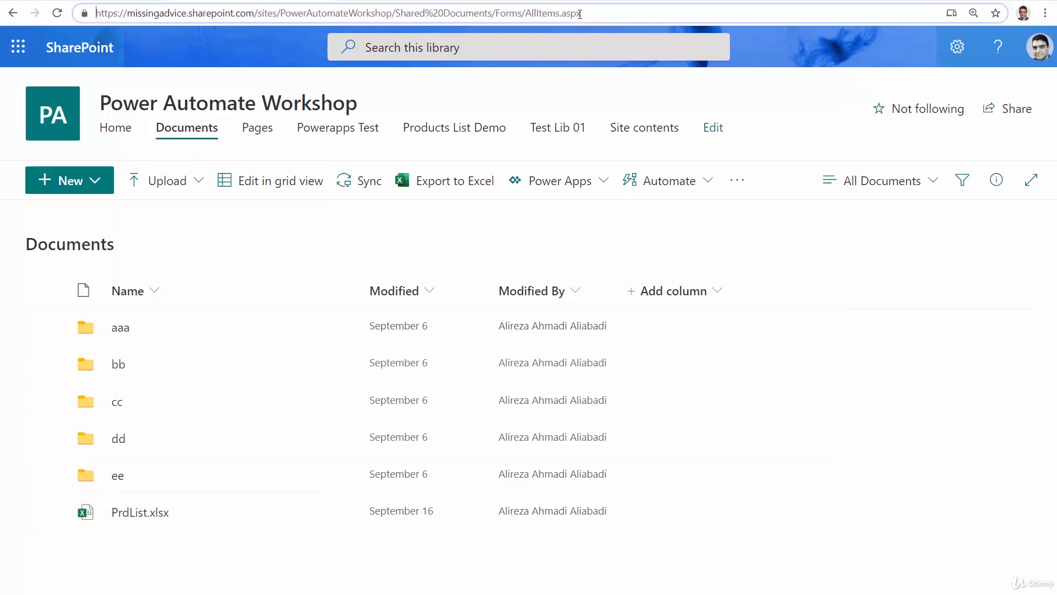
key(ctrl+shift+Right)
key(ctrl+shift+Right)
key(ctrl+shift+Right)
key(ctrl+shift+Right)
key(ctrl+shift+Right)
key(ctrl+shift+Right)
key(ctrl+shift+Right)
key(ctrl+shift+Right)
key(ctrl+shift+Right)
key(ctrl+shift+Right)
key(ctrl+shift+Right)
key(ctrl+shift+Right)
key(ctrl+c)
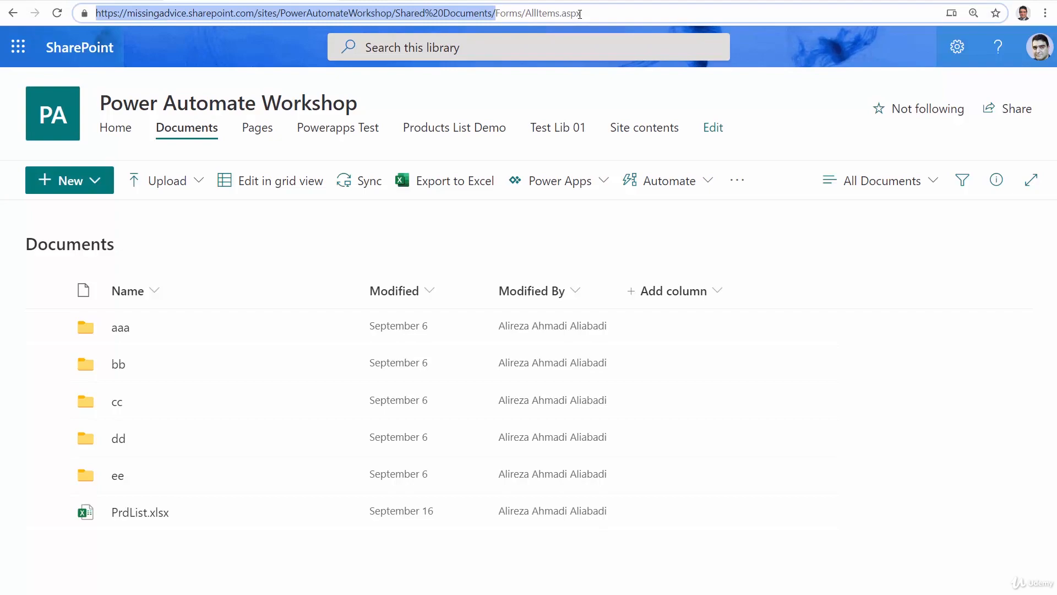
Back in Excel, use the copied library URL as the save location and save the workbook there as UpdateTest
key(alt+Tab)
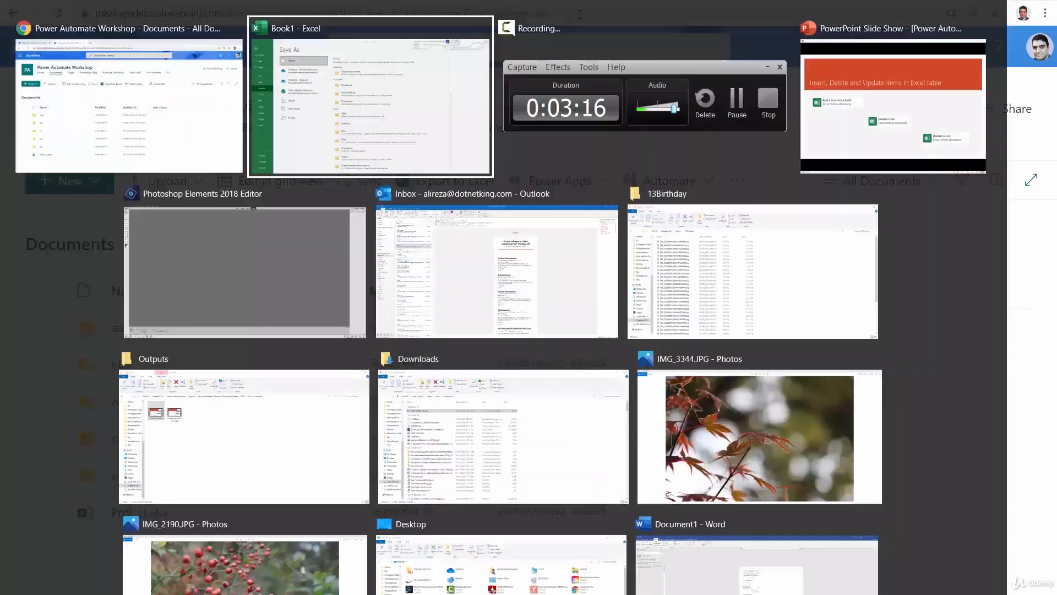
key(ctrl+v)
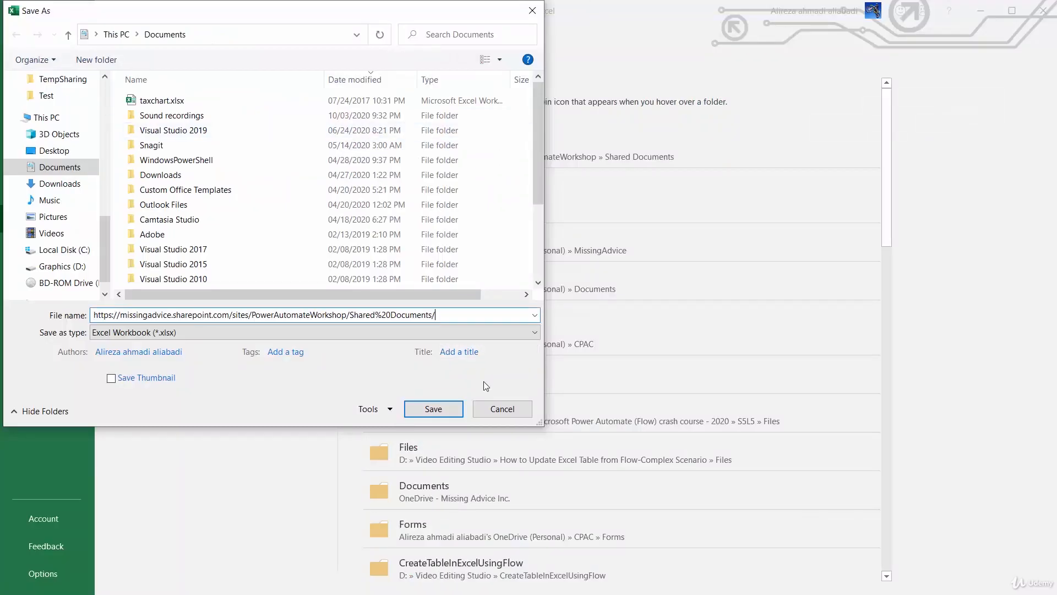
key(Return)
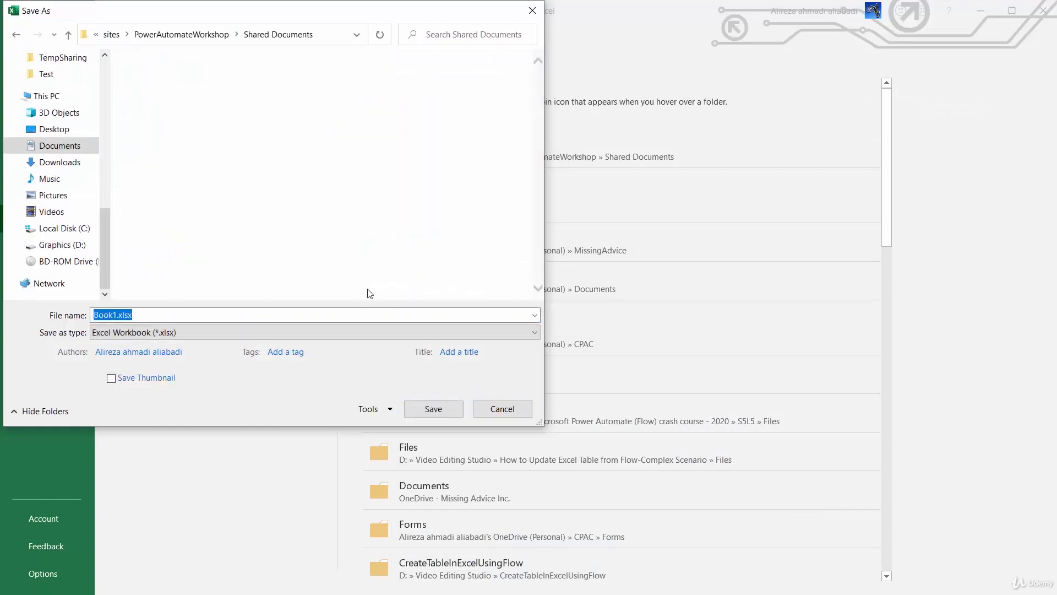
text(U)
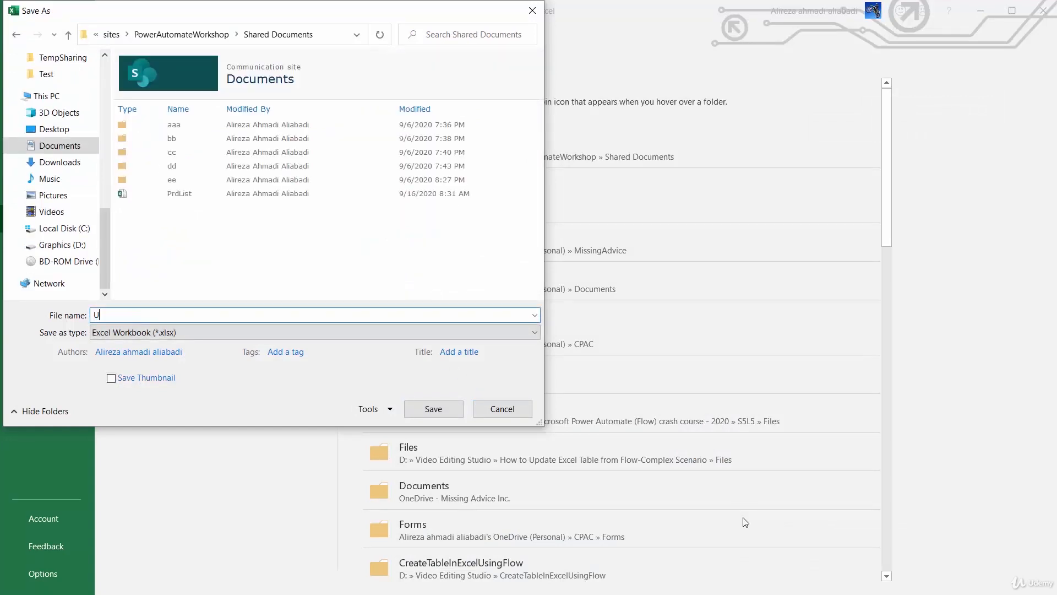
text(pdateTest)
click(438, 413)
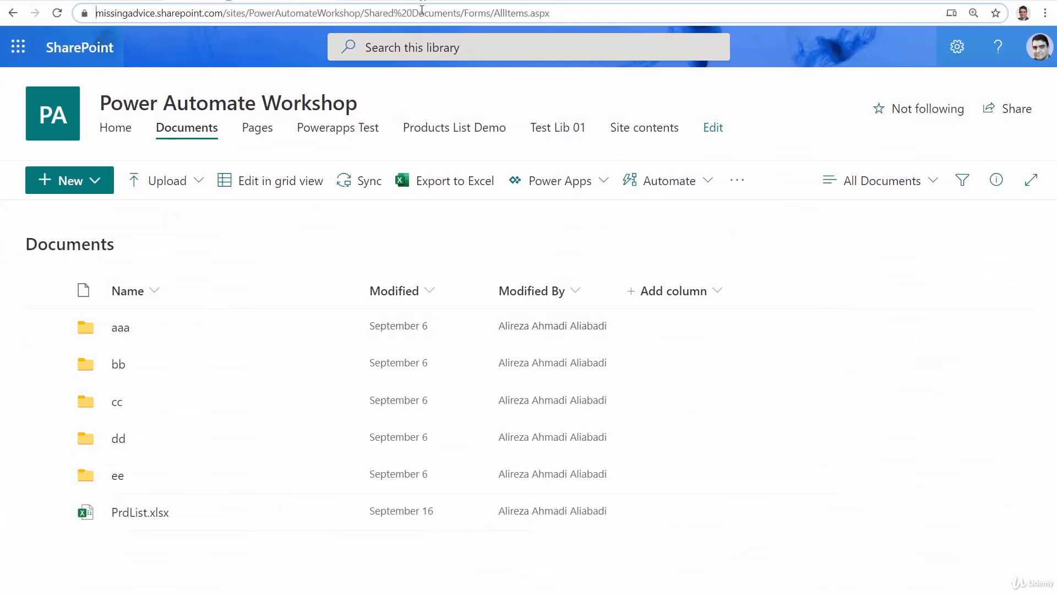
Reload the Documents library in the browser and close the UpdateTest workbook in Excel
click(422, 11)
key(Return)
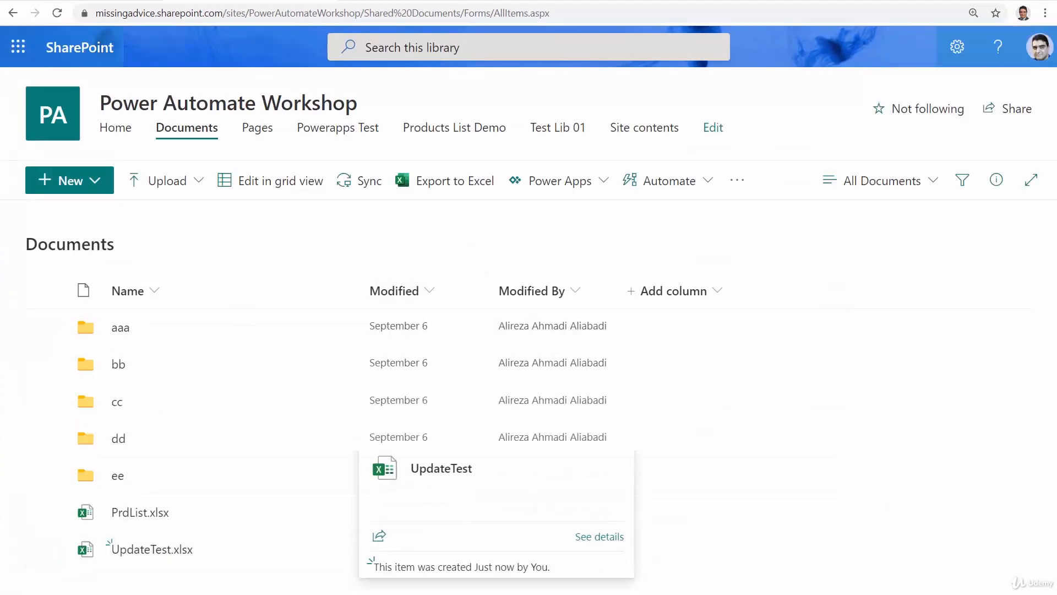
key(alt+Tab)
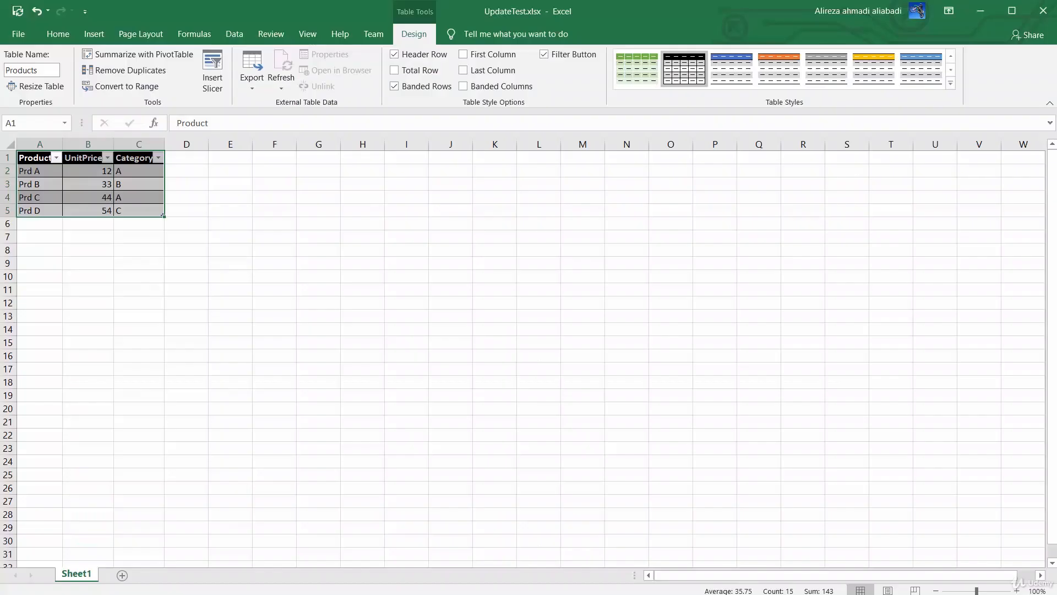
click(1043, 12)
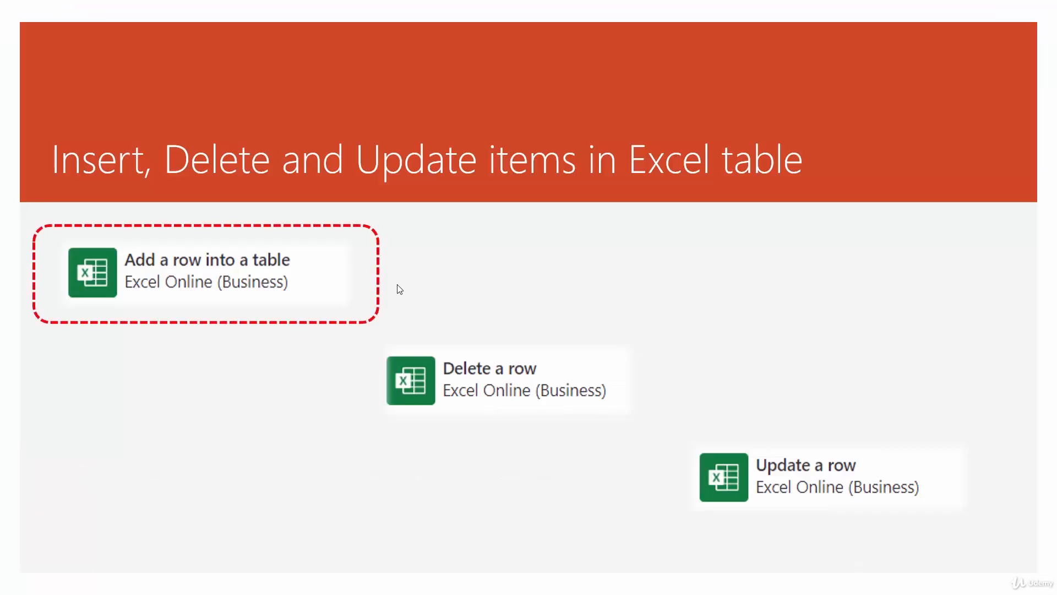
Switch to Power Automate in the browser and open the page for creating a flow
key(alt+Tab)
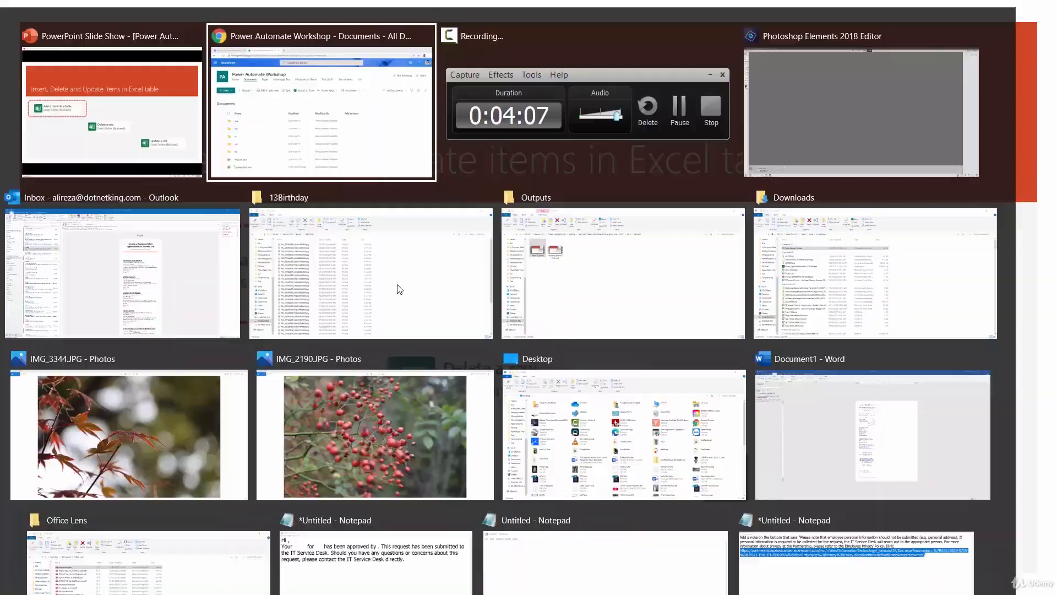
click(94, 0)
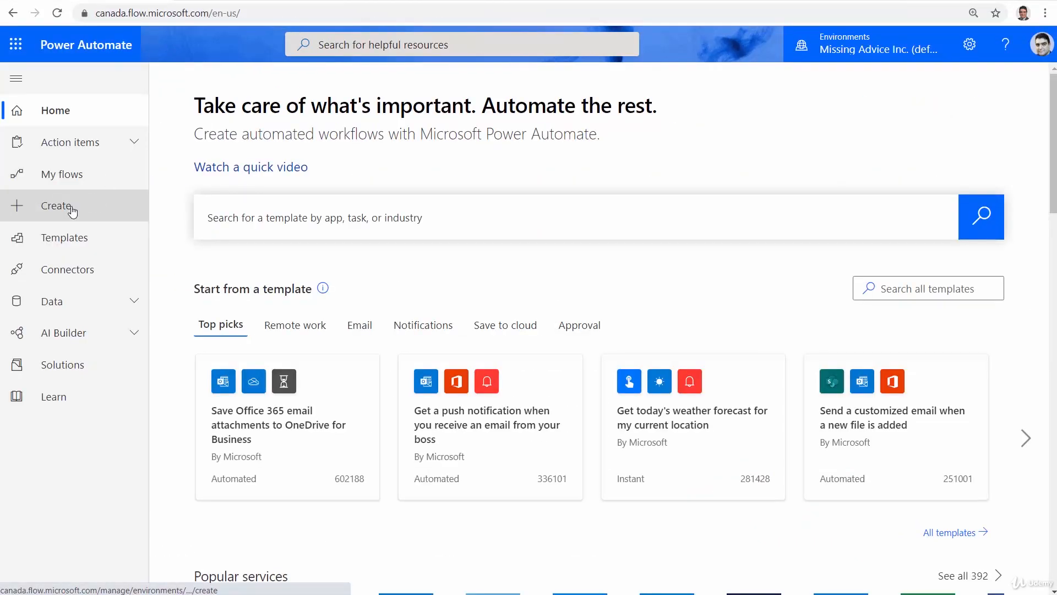
click(55, 205)
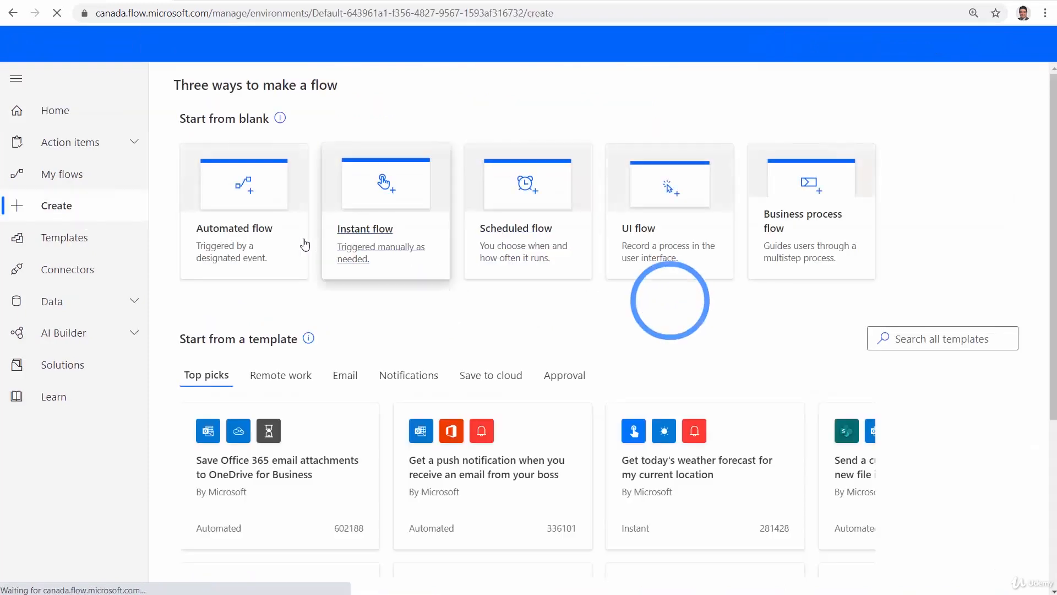
Create an instant flow named Test Insert Excel that uses the Manually trigger a flow trigger
click(380, 206)
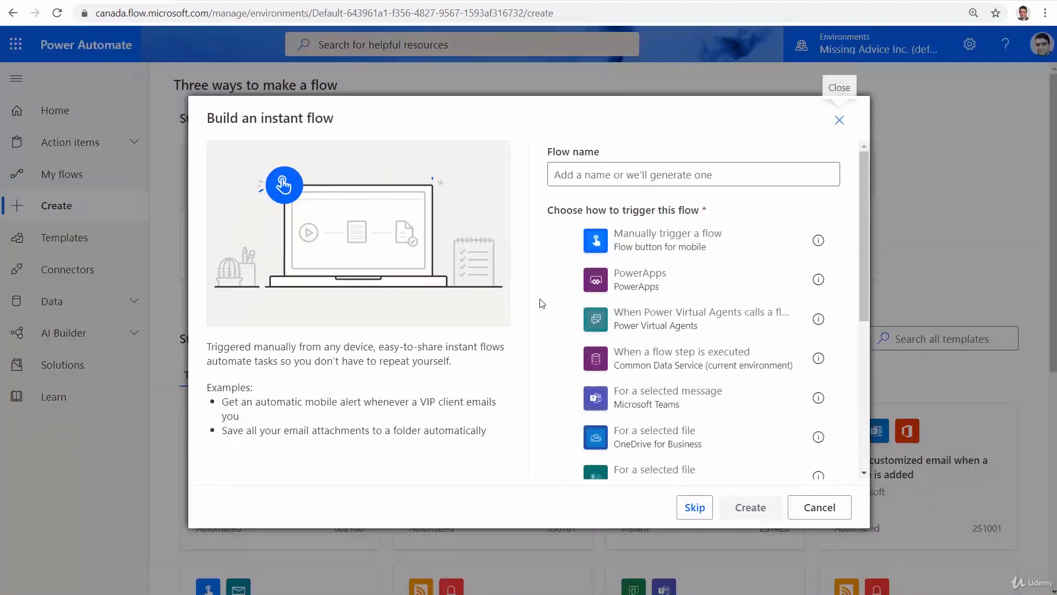
click(637, 256)
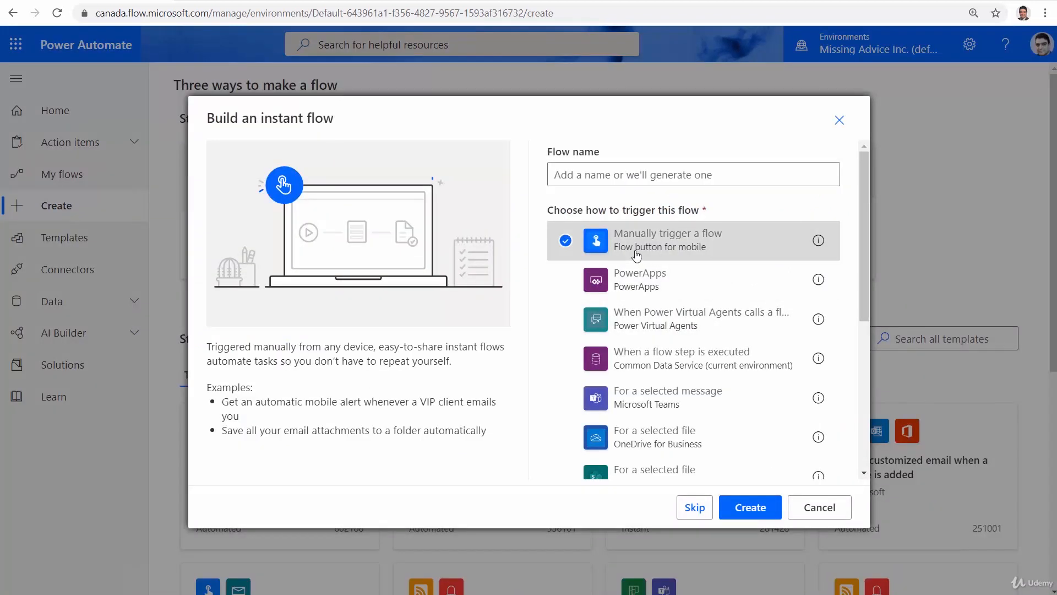
click(597, 176)
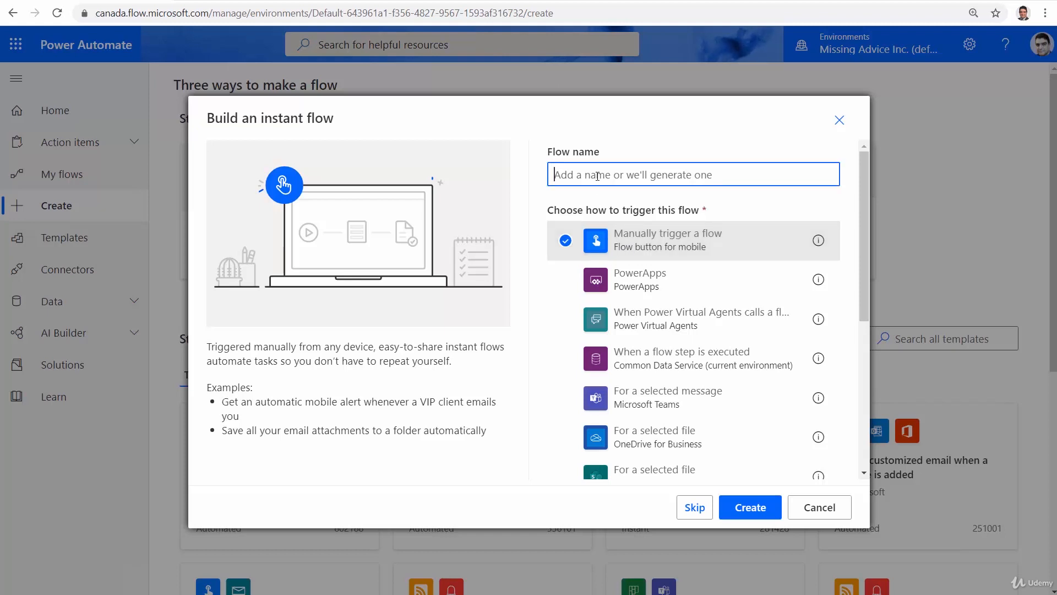
text(Test In)
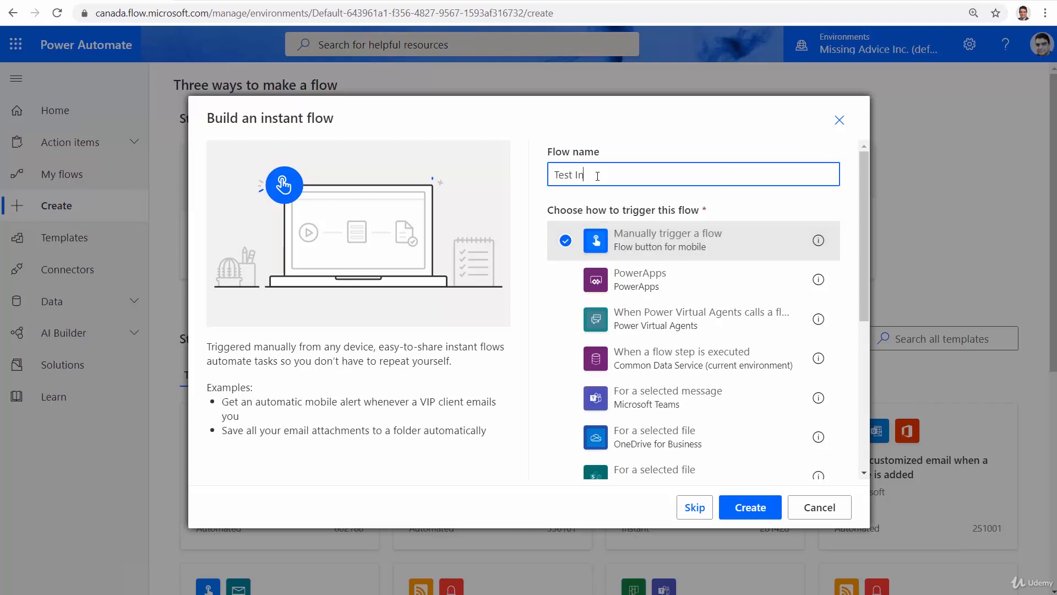
text(sert Excel)
click(734, 515)
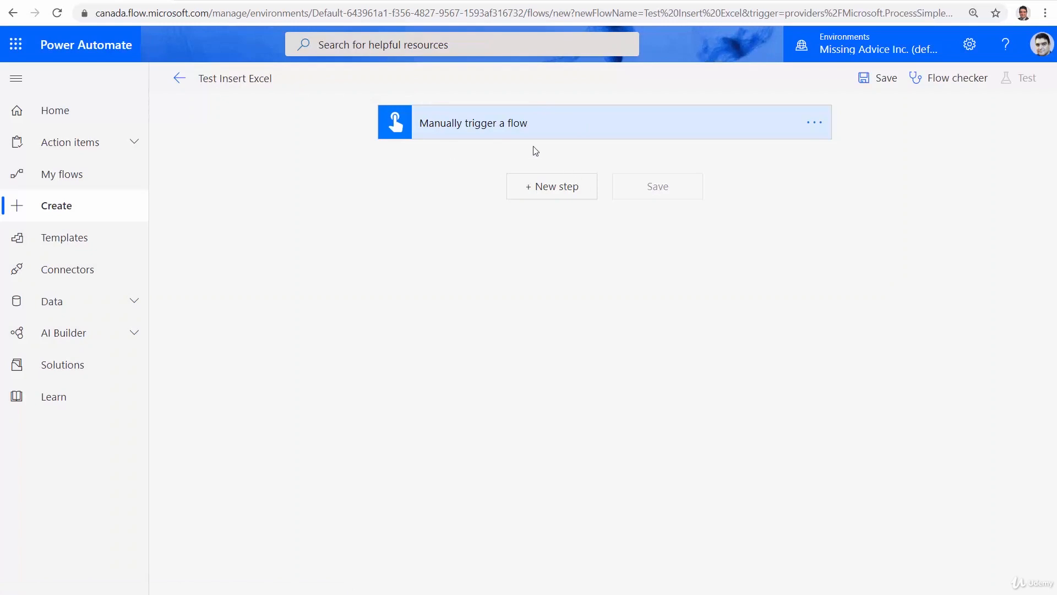
Switch to the SharePoint Documents library, open UpdateTest.xlsx and check the Product, UnitPrice and Category column headers
click(243, 0)
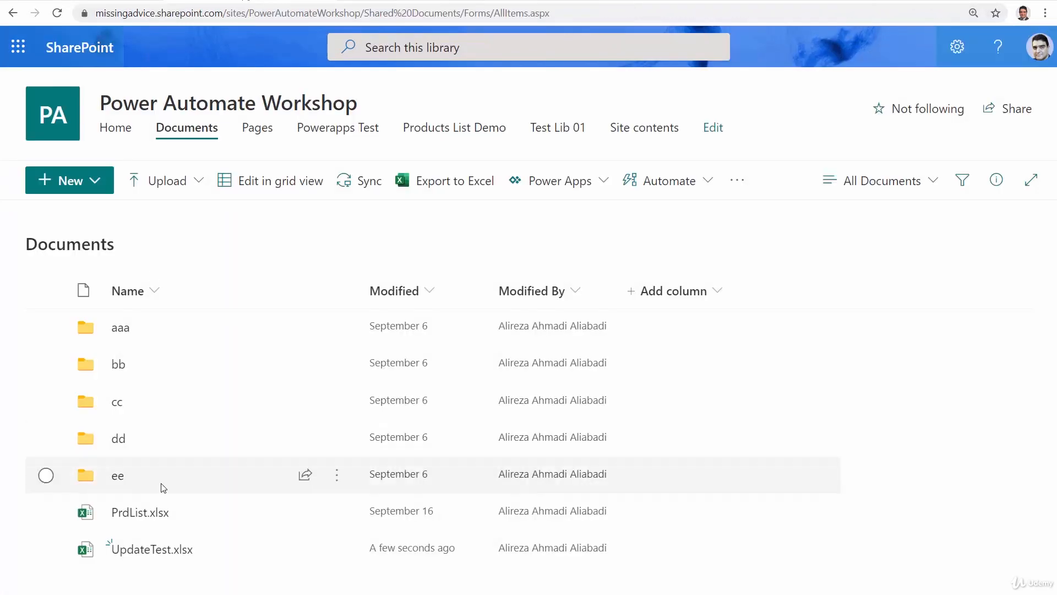
click(474, 515)
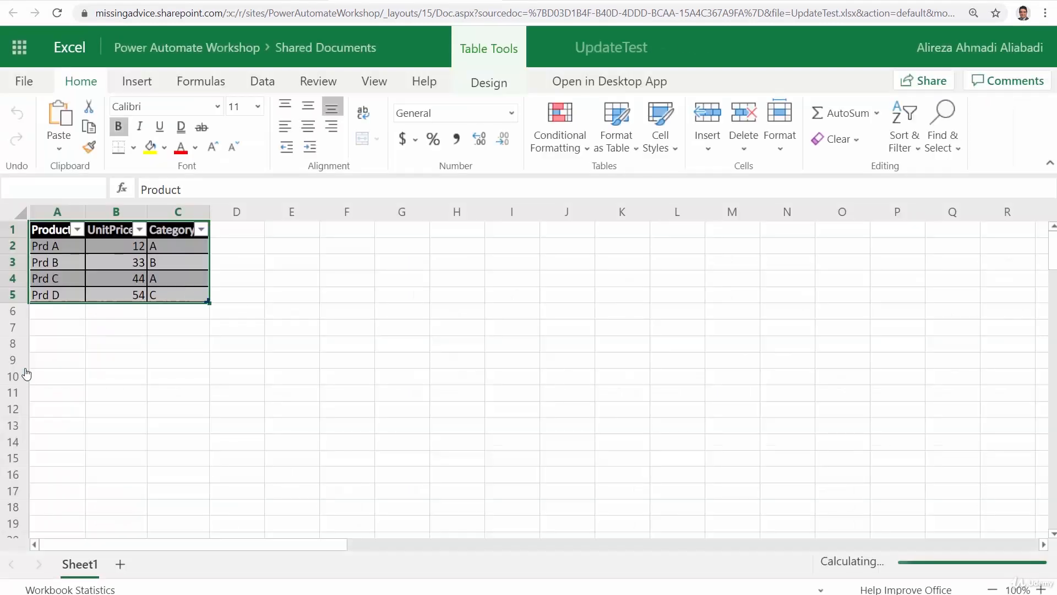
click(56, 273)
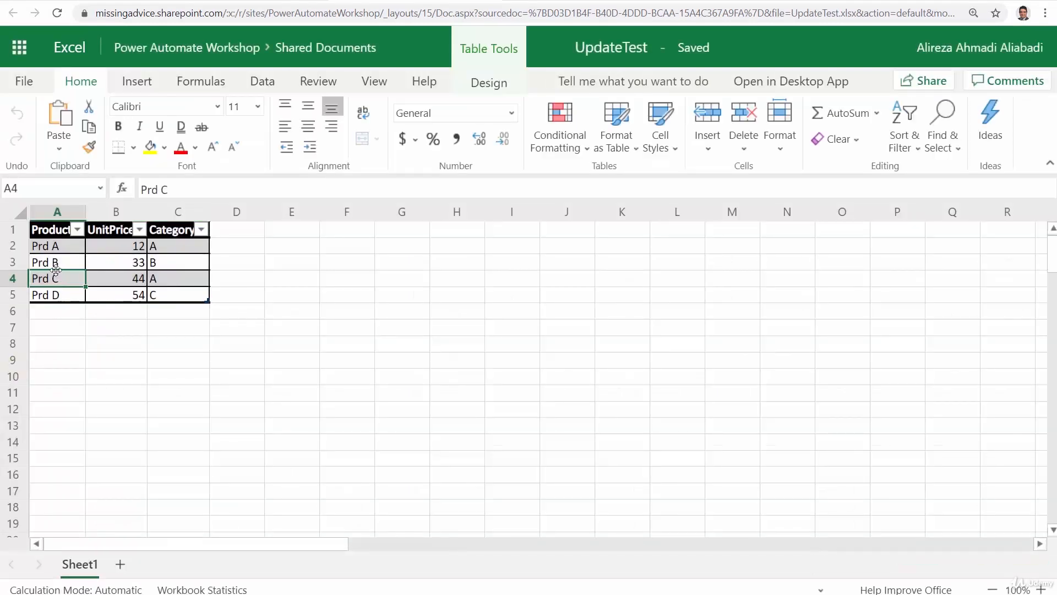
click(55, 231)
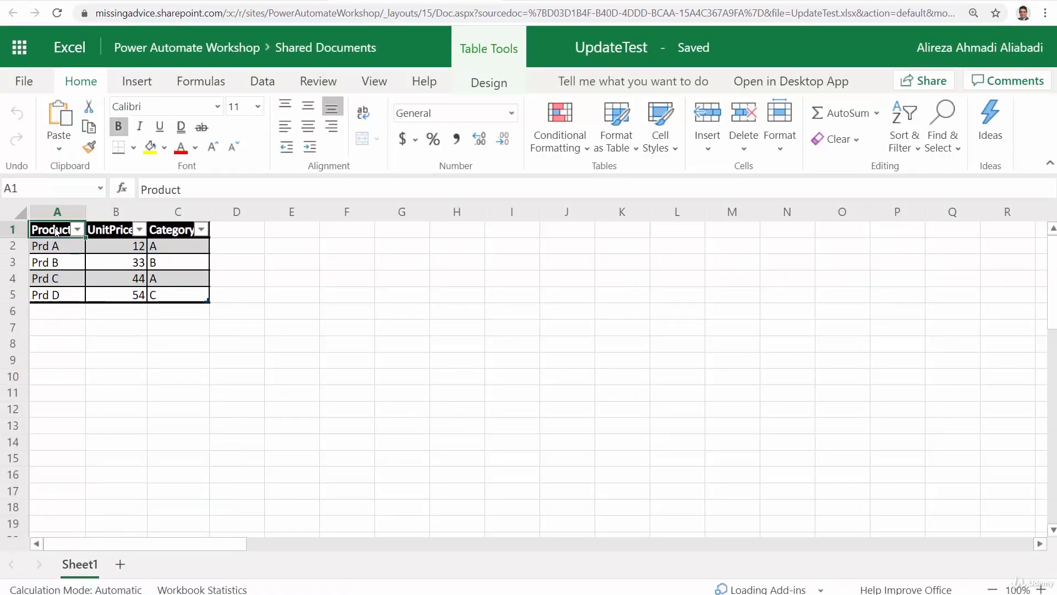
click(119, 228)
click(166, 231)
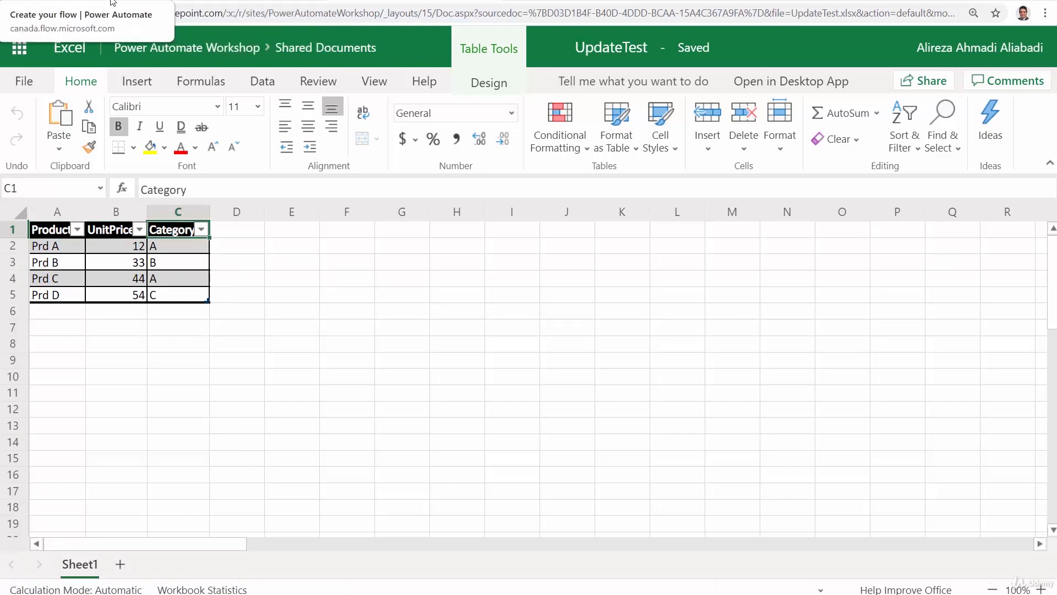
Return to the flow in Power Automate and add a text input named Product to the manual trigger
click(195, 2)
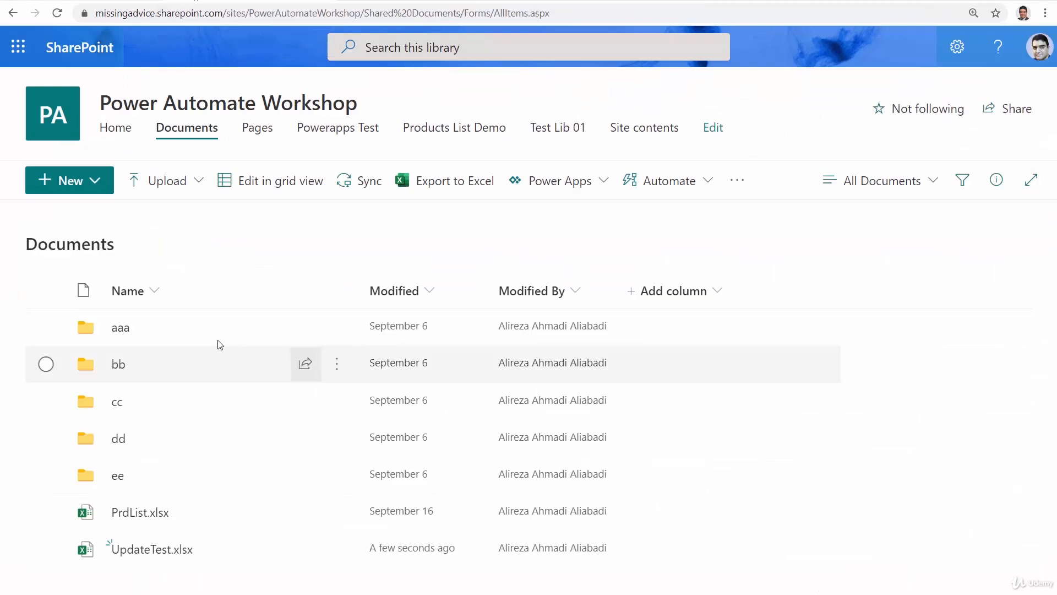
click(61, 1)
click(543, 125)
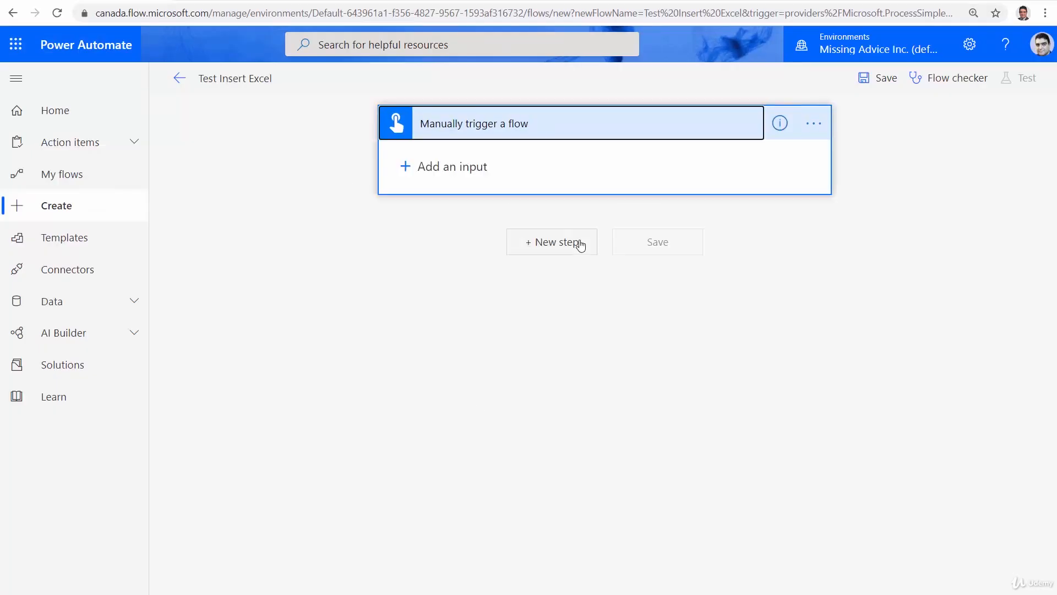
click(405, 167)
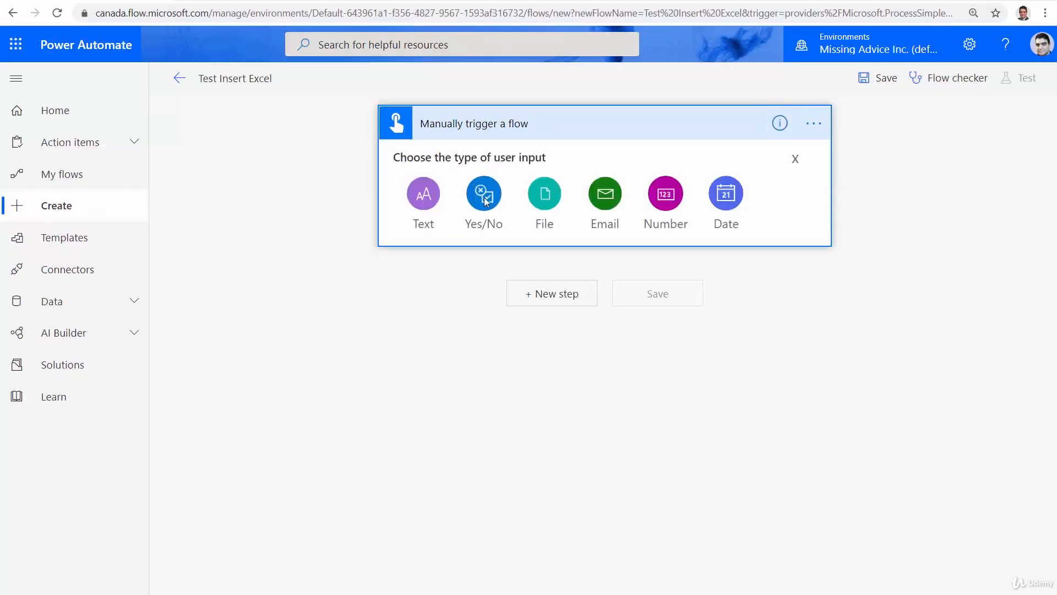
click(424, 199)
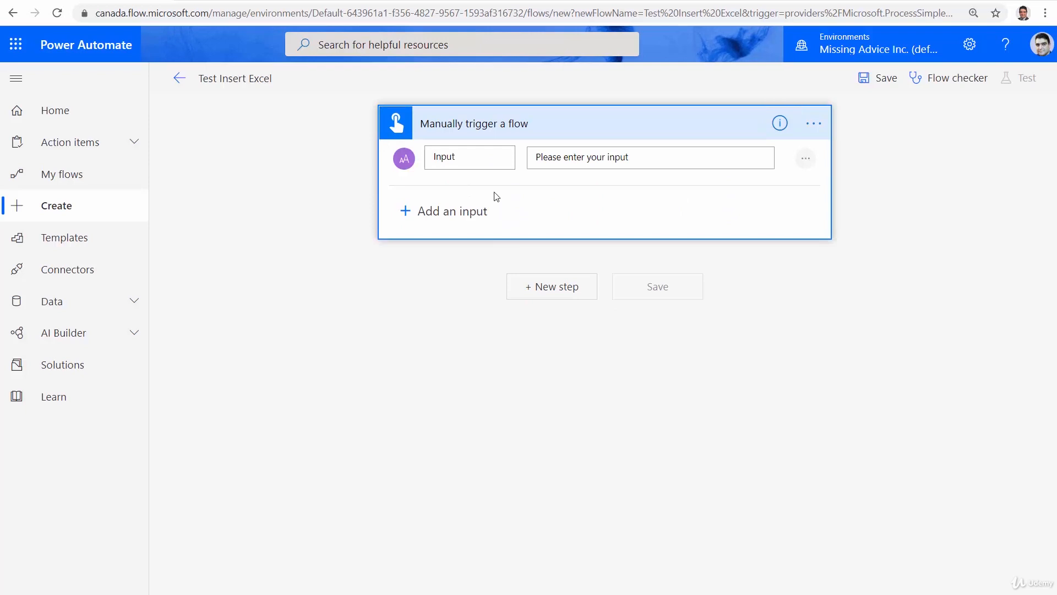
double_click(475, 156)
text(F)
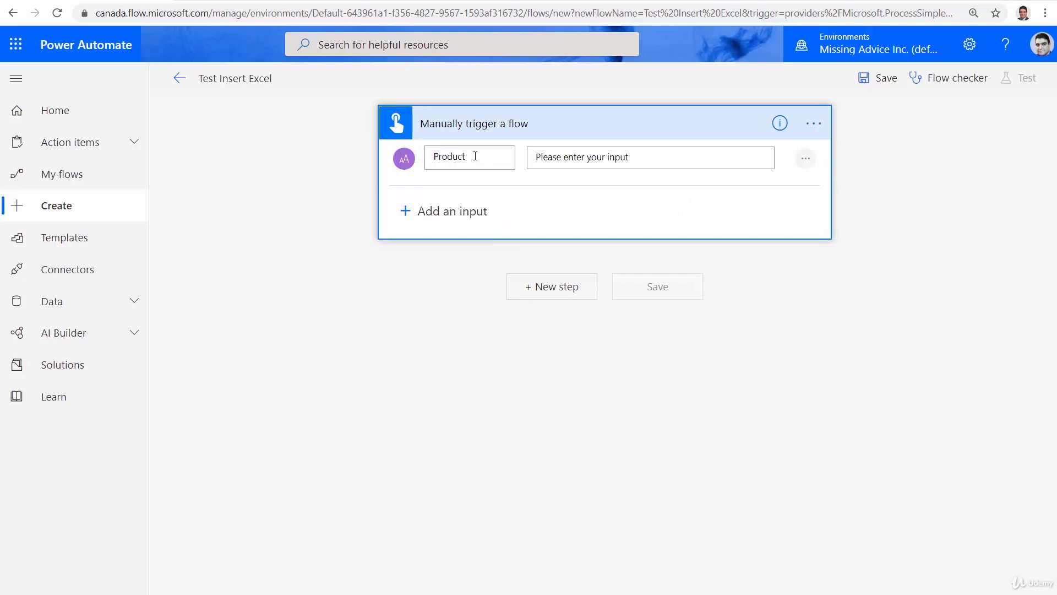
Add a second text input named Category to the manual trigger
click(478, 212)
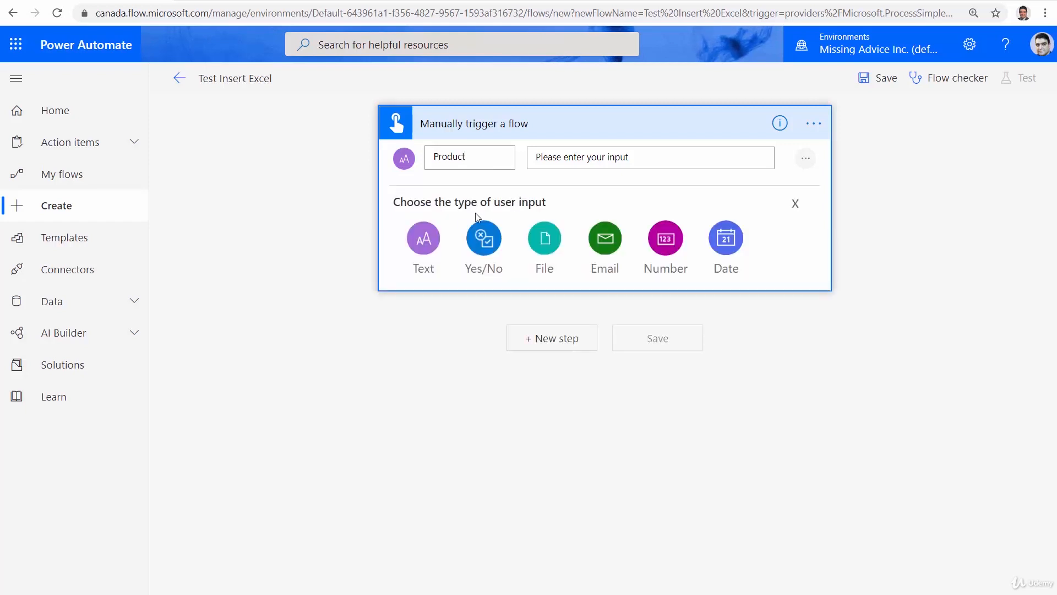
click(427, 238)
double_click(449, 219)
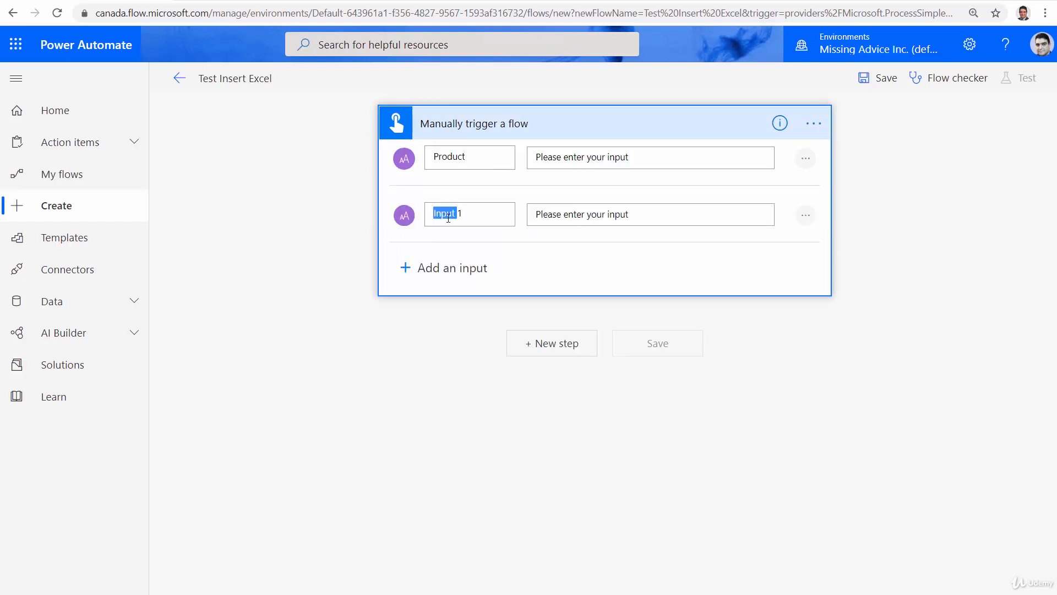
text(Category)
Add a number input named Unit Price to the manual trigger
click(397, 275)
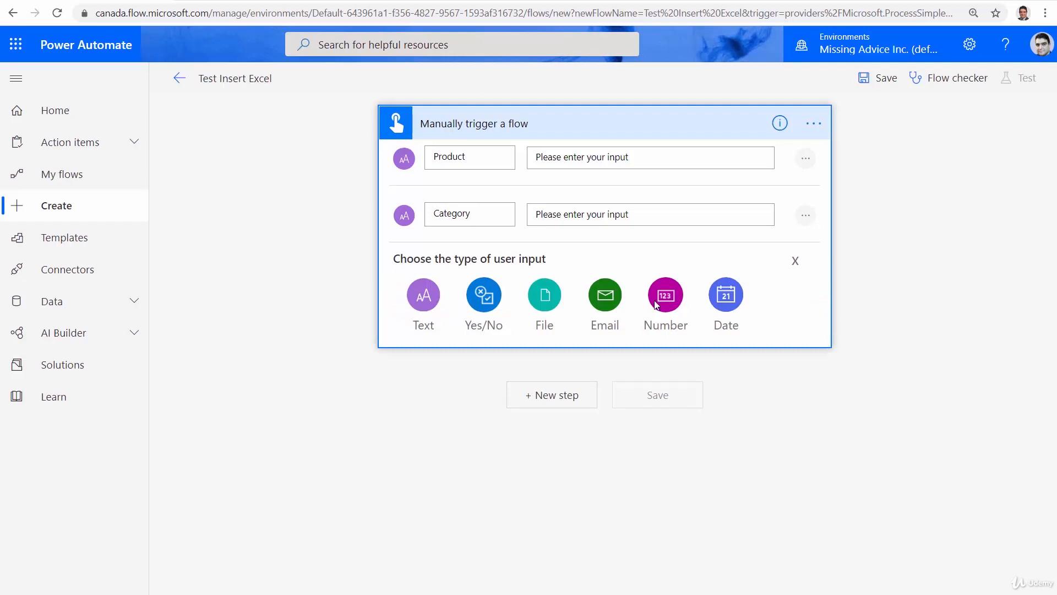
click(669, 295)
double_click(485, 277)
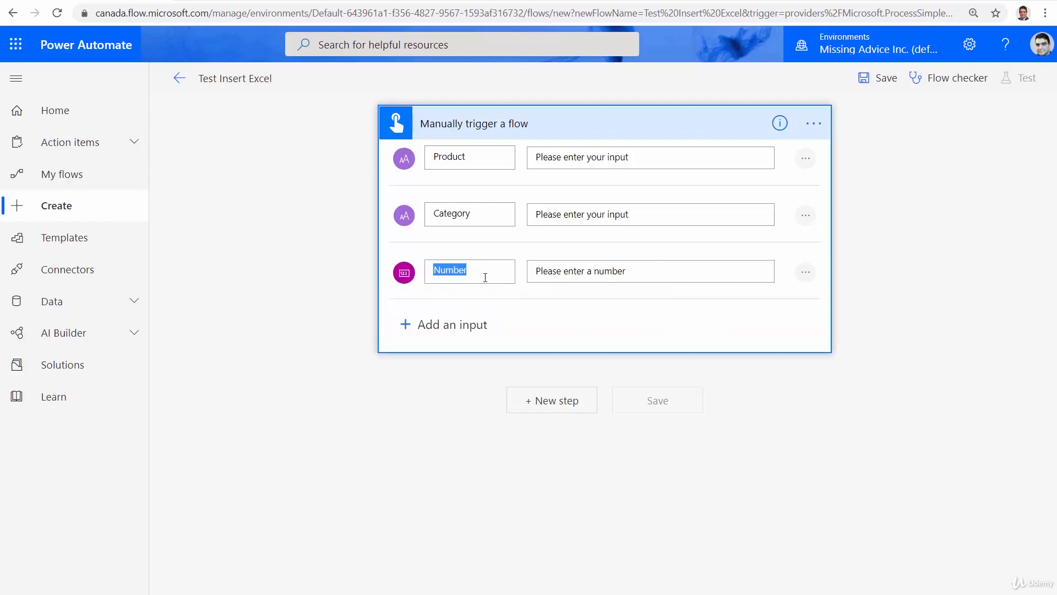
text(Unit Price)
click(455, 386)
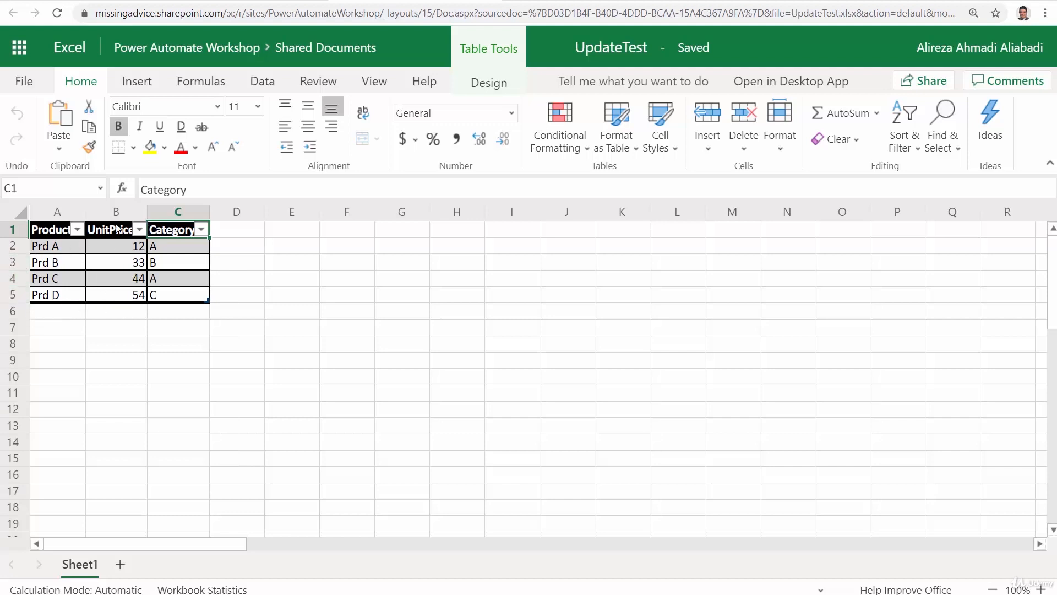
Back in the flow, add the Excel Online (Business) action Add a row into a table after the trigger
click(187, 47)
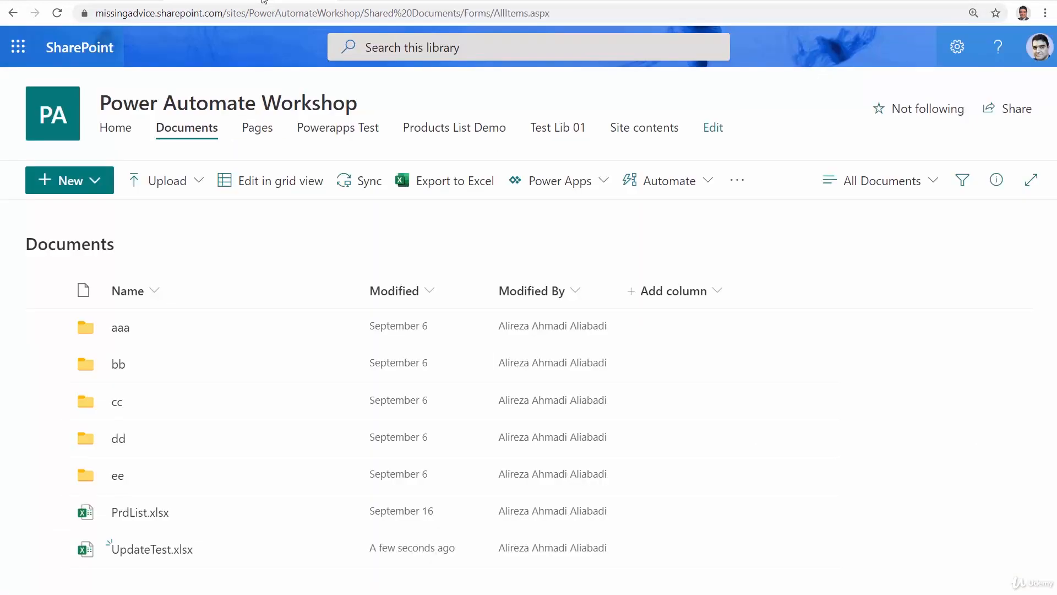
click(120, 2)
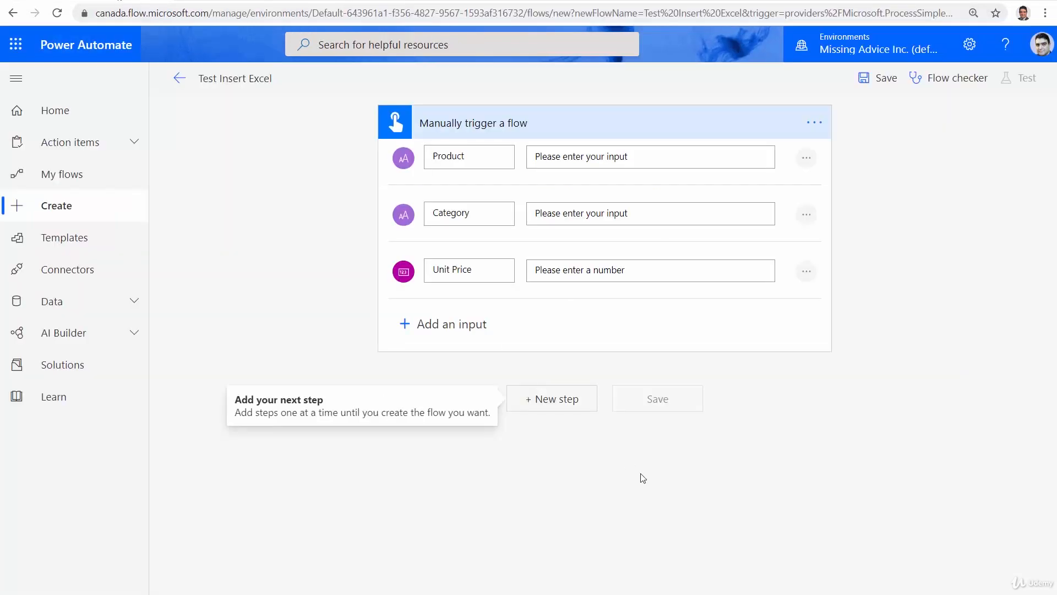
click(569, 398)
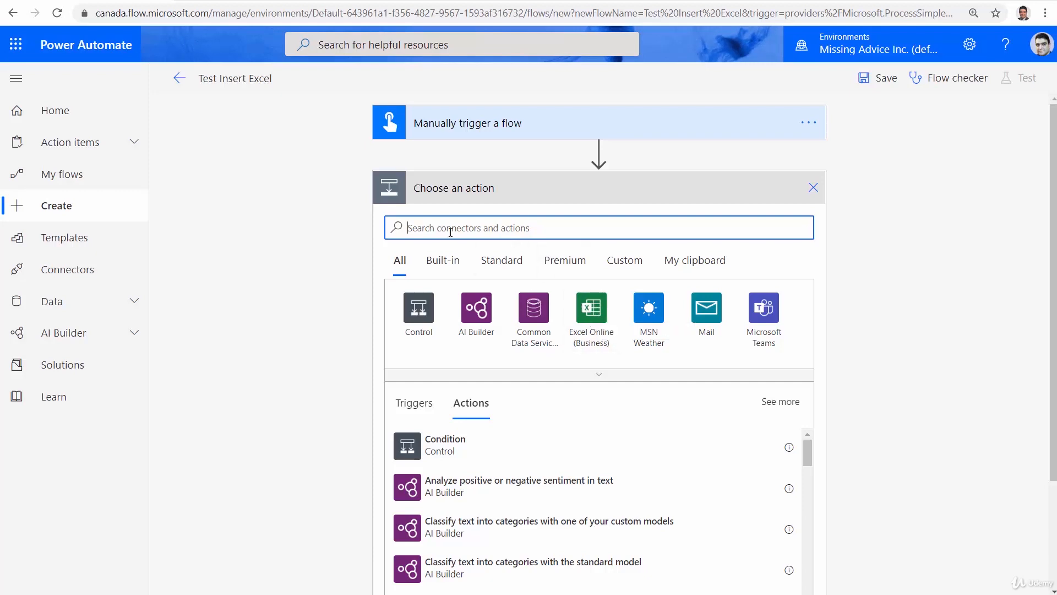
click(601, 328)
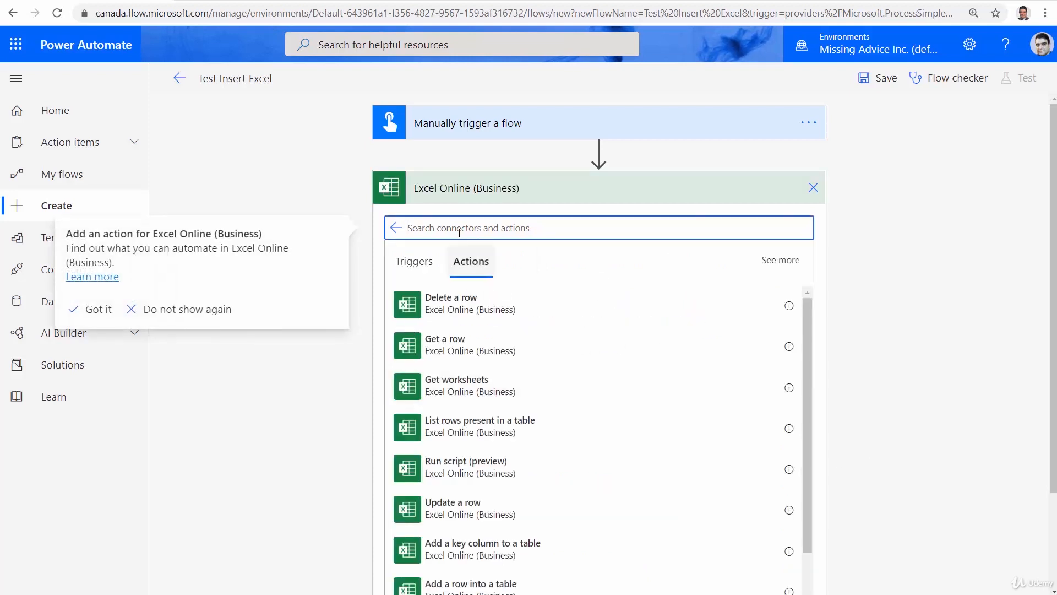
text(Add)
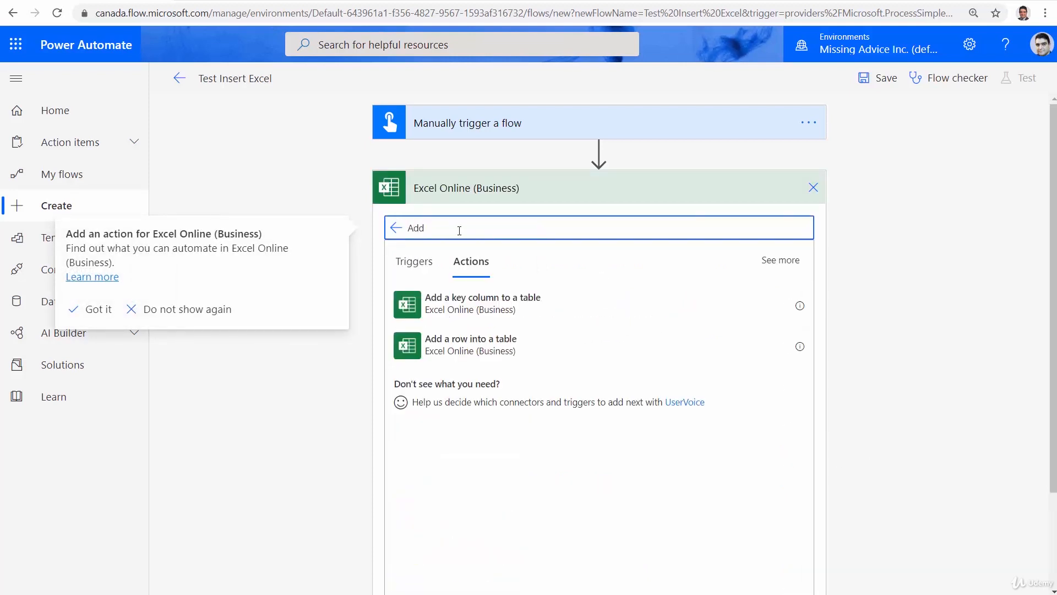
click(499, 344)
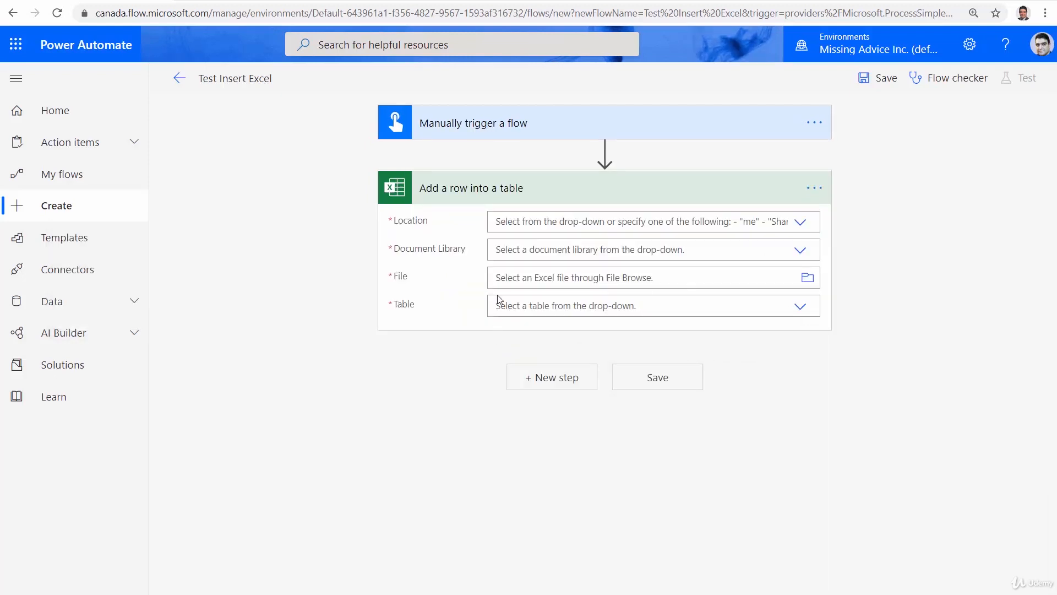
Set the action's location to SharePoint Site - Power Automate Workshop and its document library to Documents
click(799, 223)
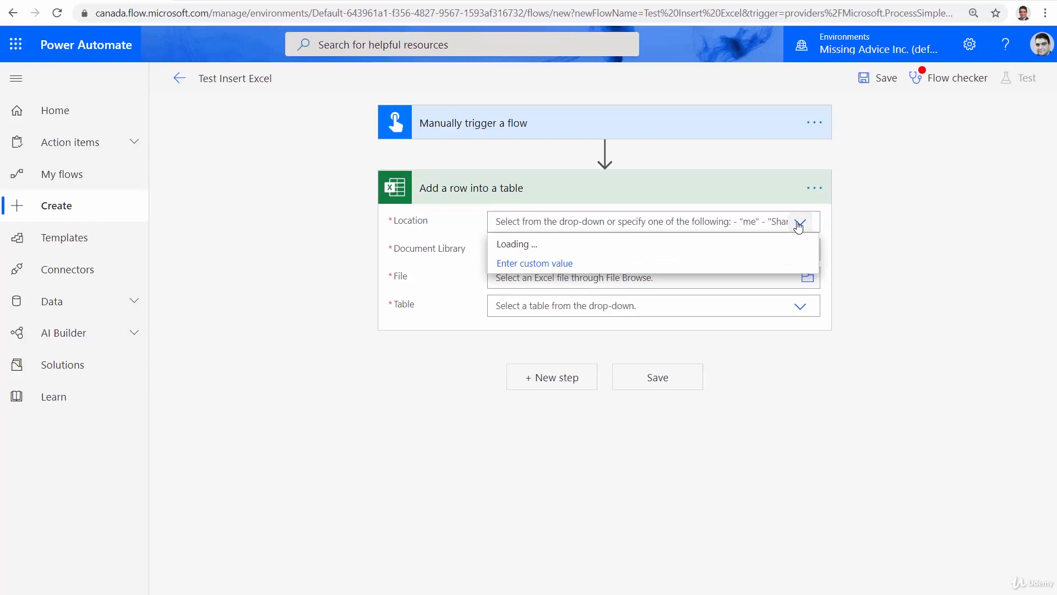
scroll(663, 378, down, 5)
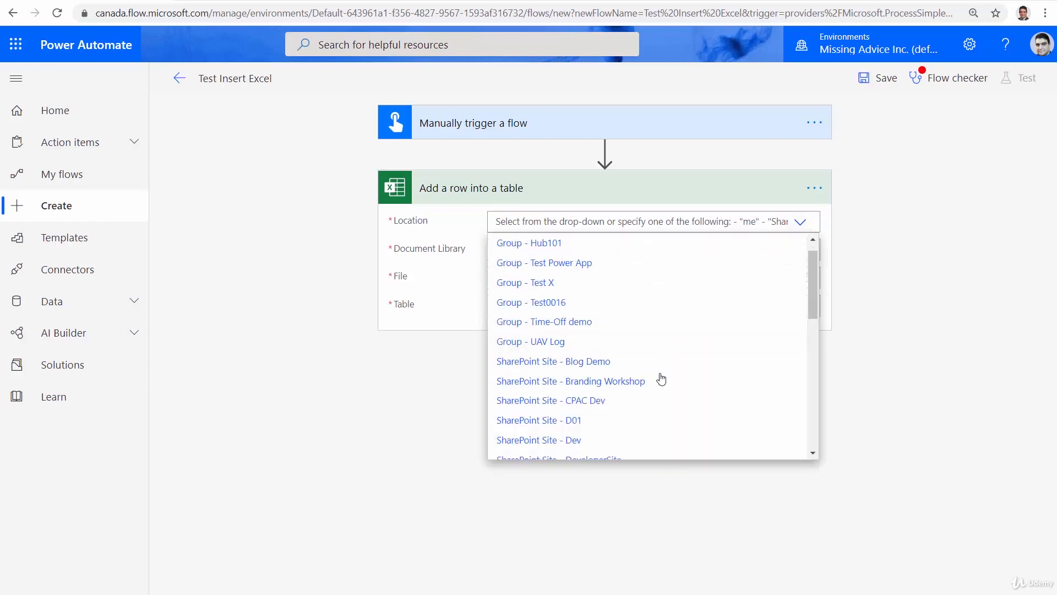
click(621, 333)
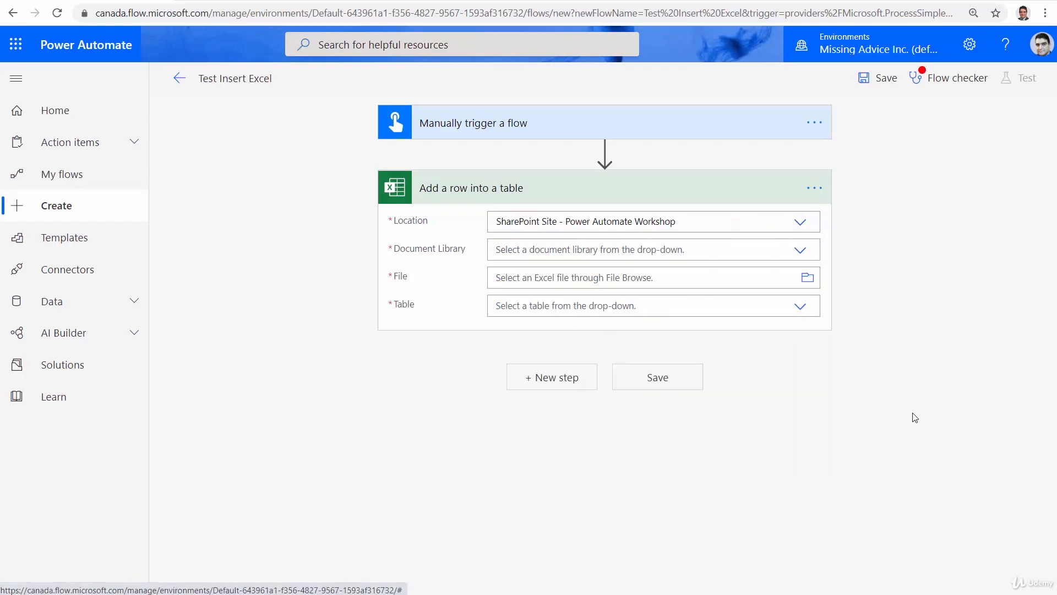
click(807, 253)
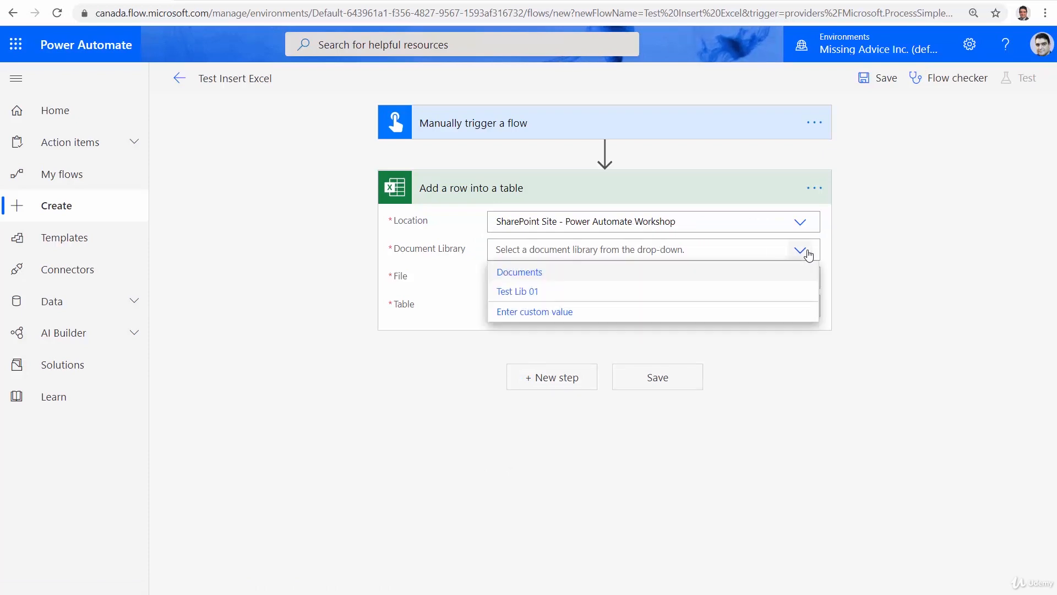
click(519, 274)
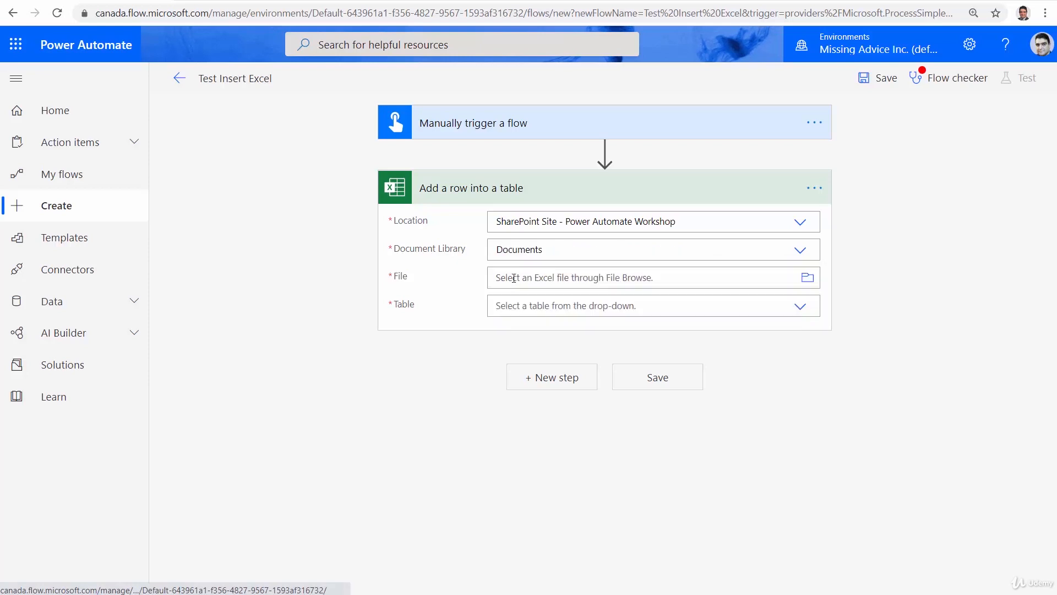
Choose UpdateTest.xlsx as the action's file and Products as its table
click(813, 284)
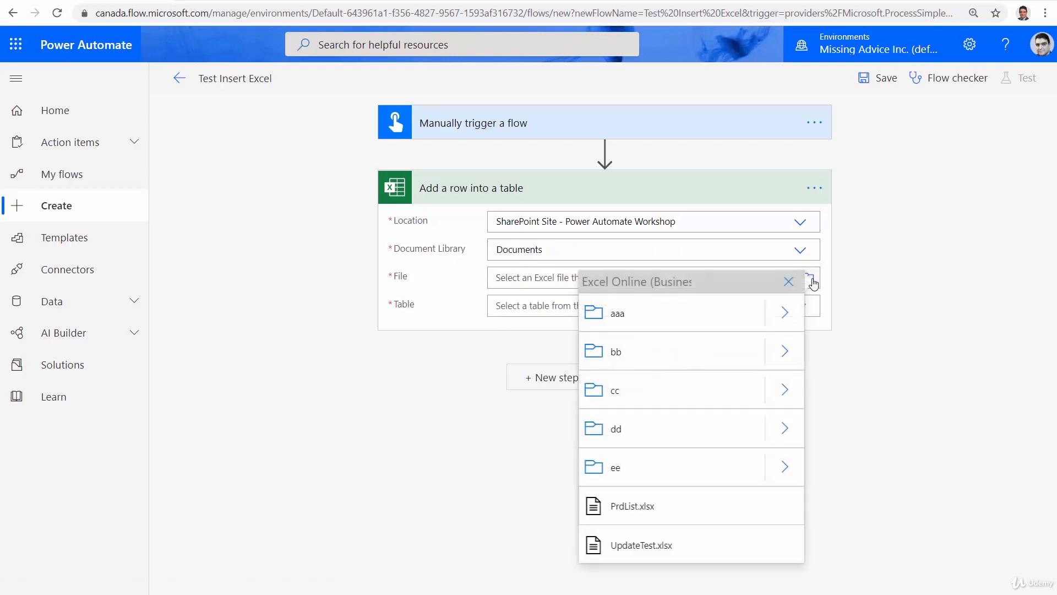
click(649, 547)
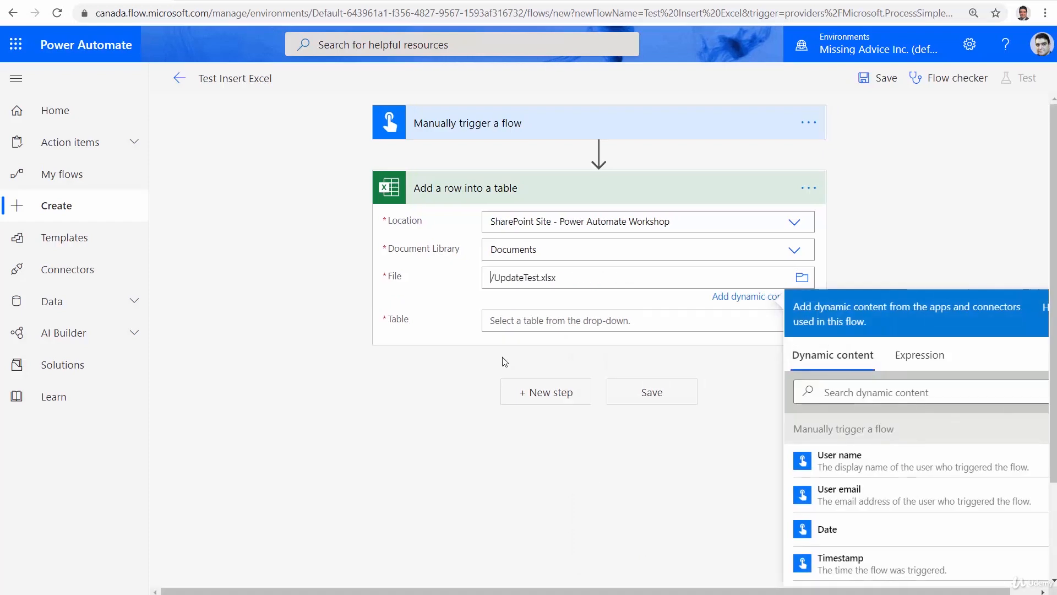
click(687, 321)
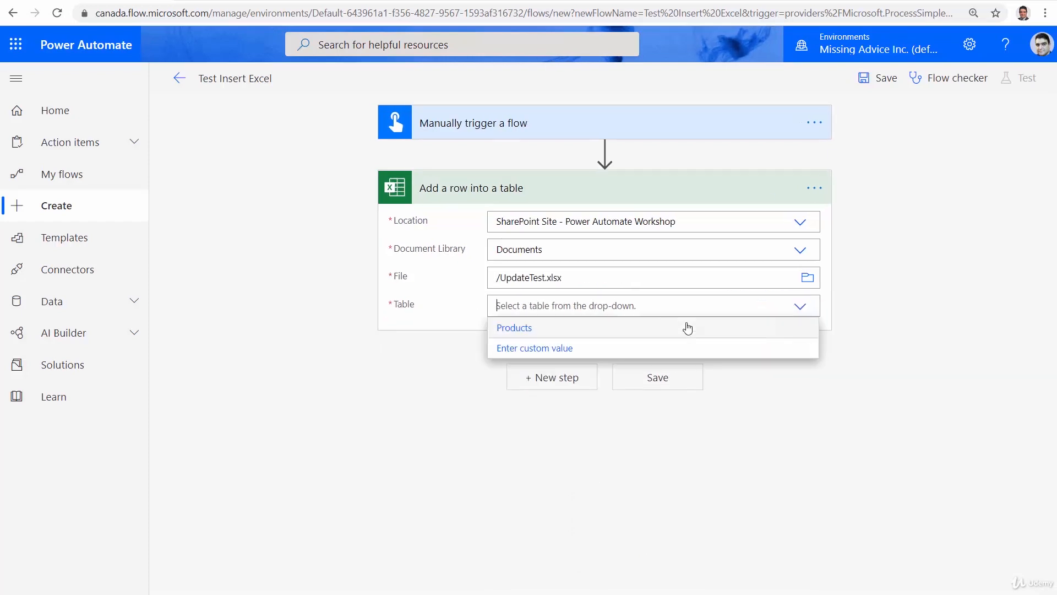
click(550, 331)
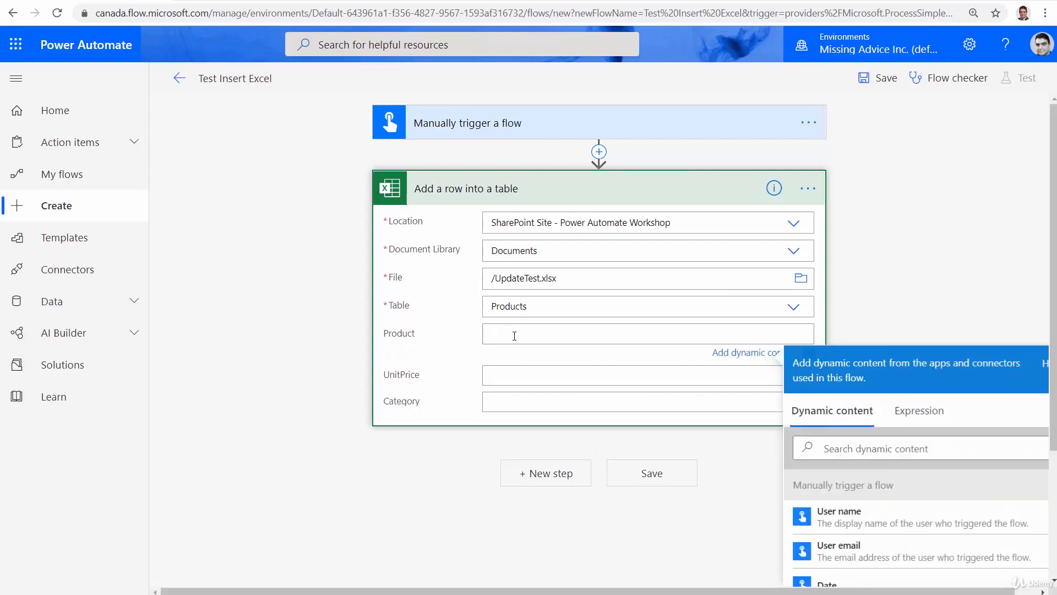
Fill the action's Product and UnitPrice columns with the trigger's Product and Unit Price dynamic content
scroll(911, 514, down, 1)
scroll(911, 515, down, 3)
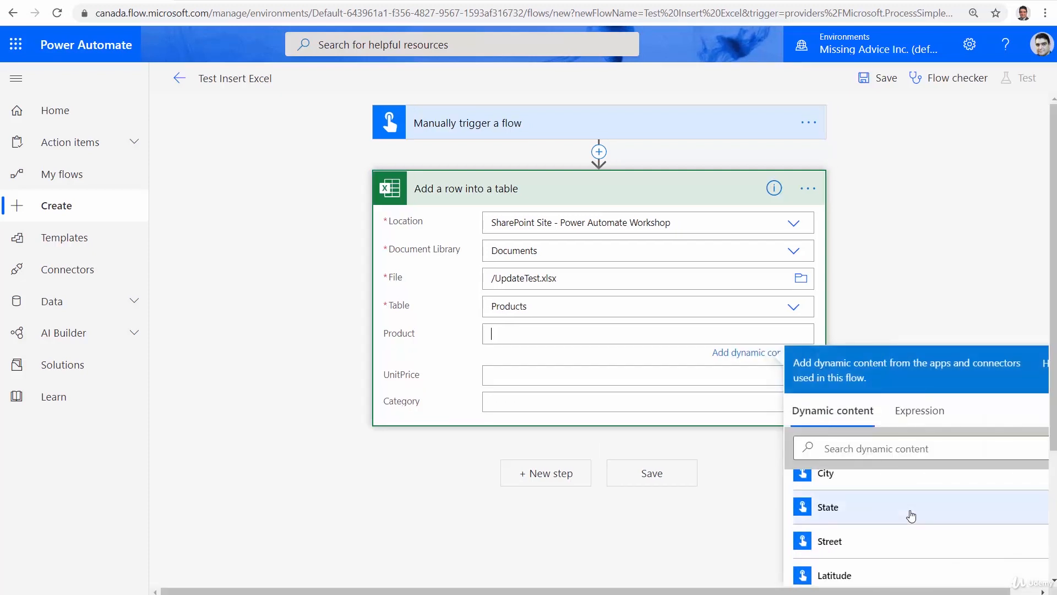
scroll(911, 515, down, 3)
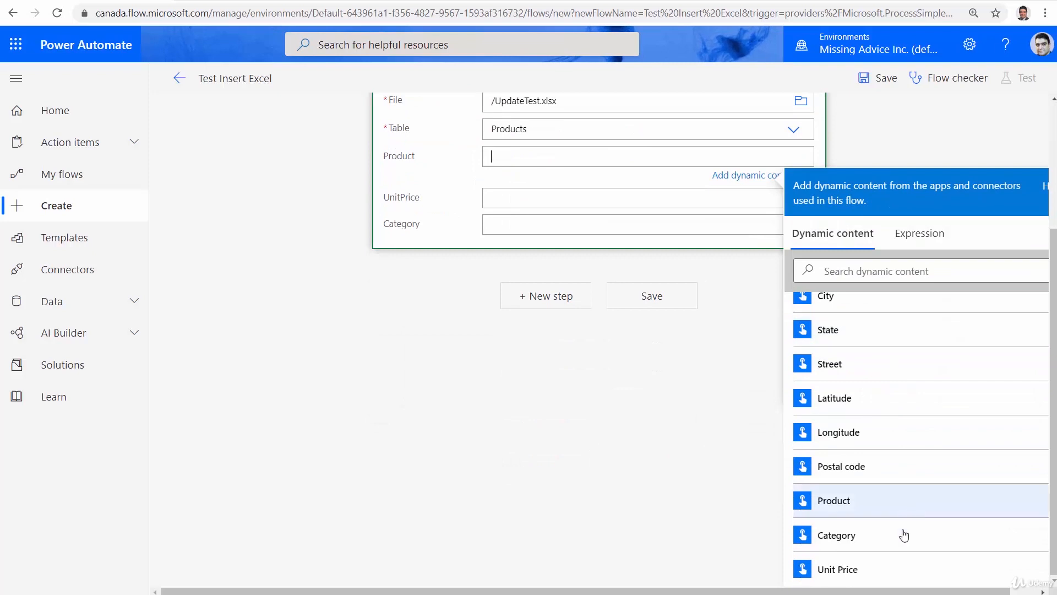
click(844, 513)
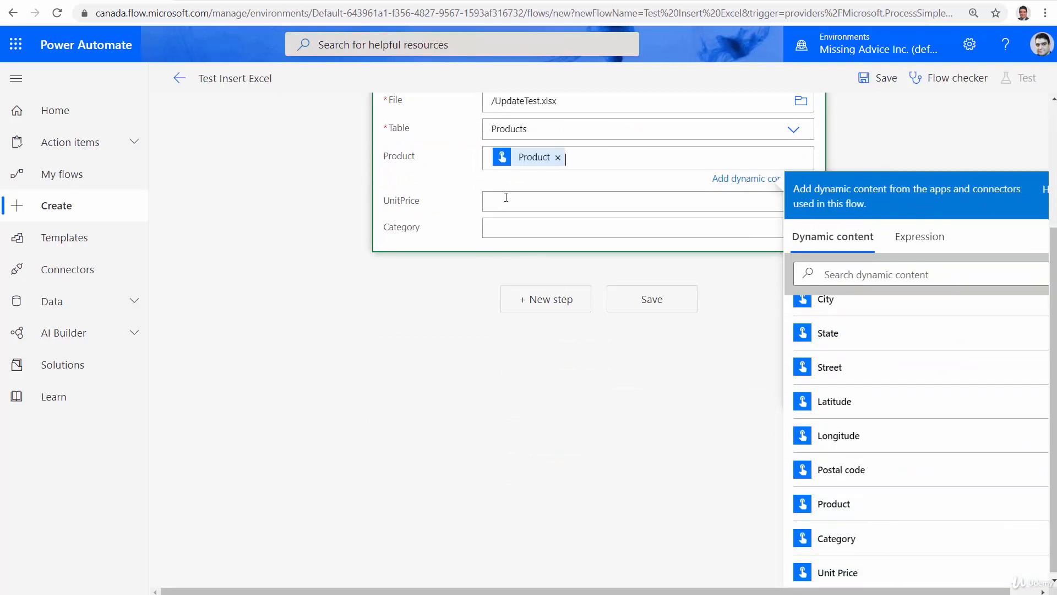
click(506, 197)
scroll(909, 509, down, 3)
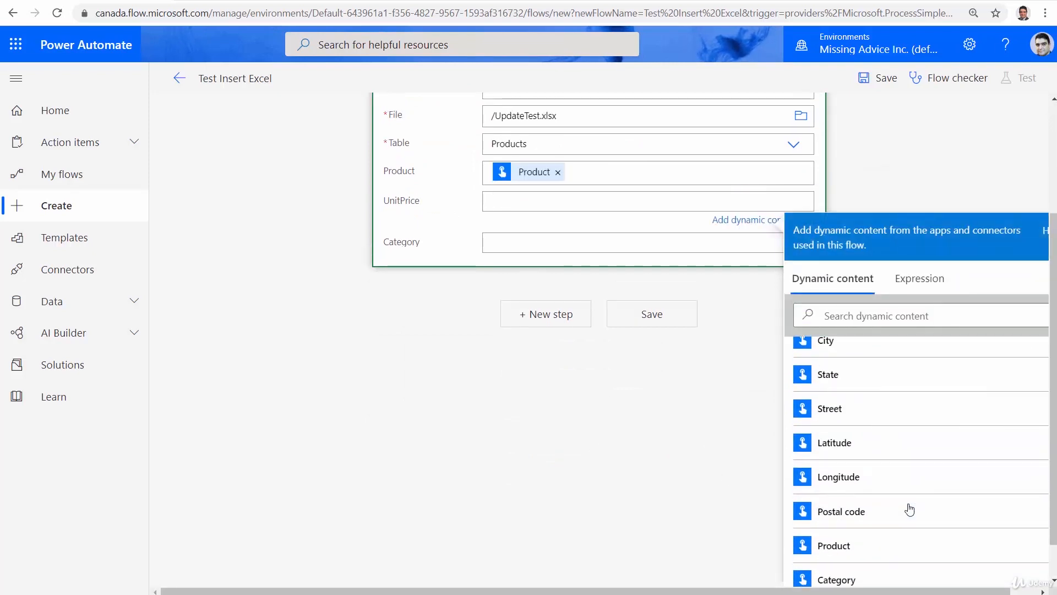
scroll(909, 510, down, 1)
click(866, 573)
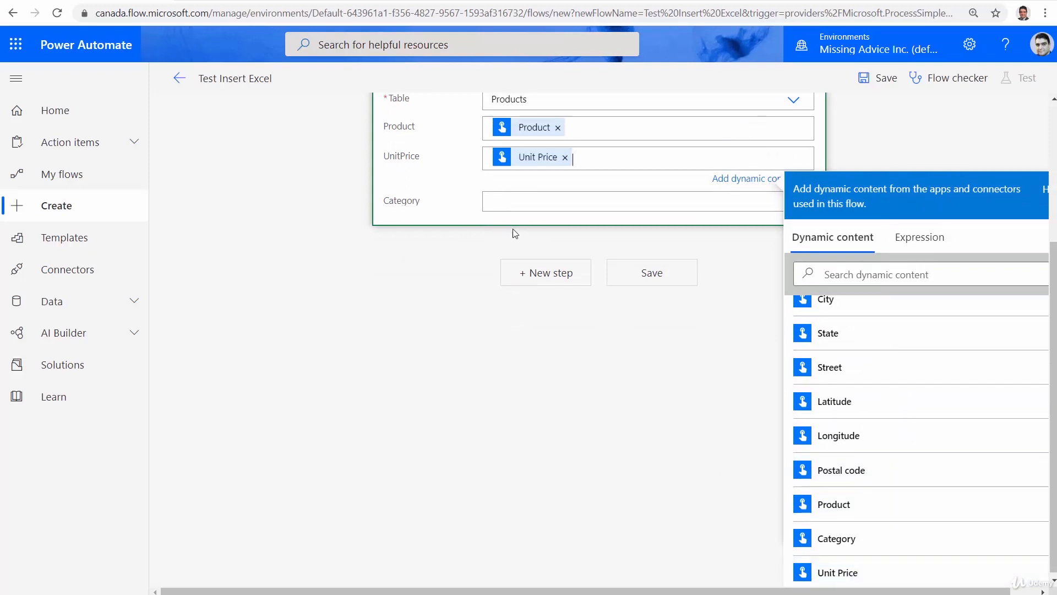
Fill the action's Category column with the trigger's Category dynamic content and save the flow
click(528, 197)
scroll(960, 498, down, 5)
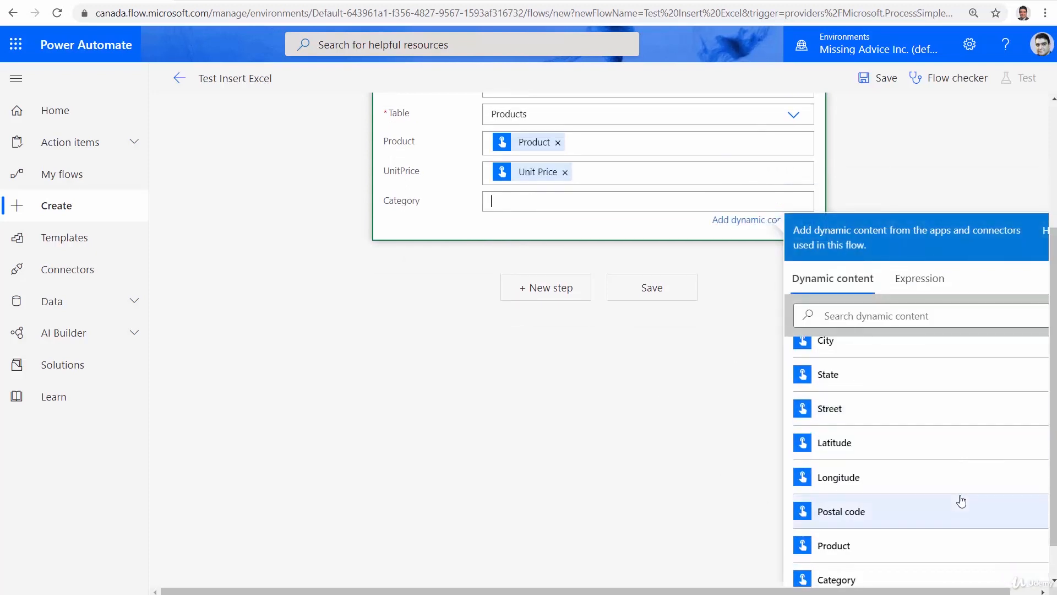
click(817, 536)
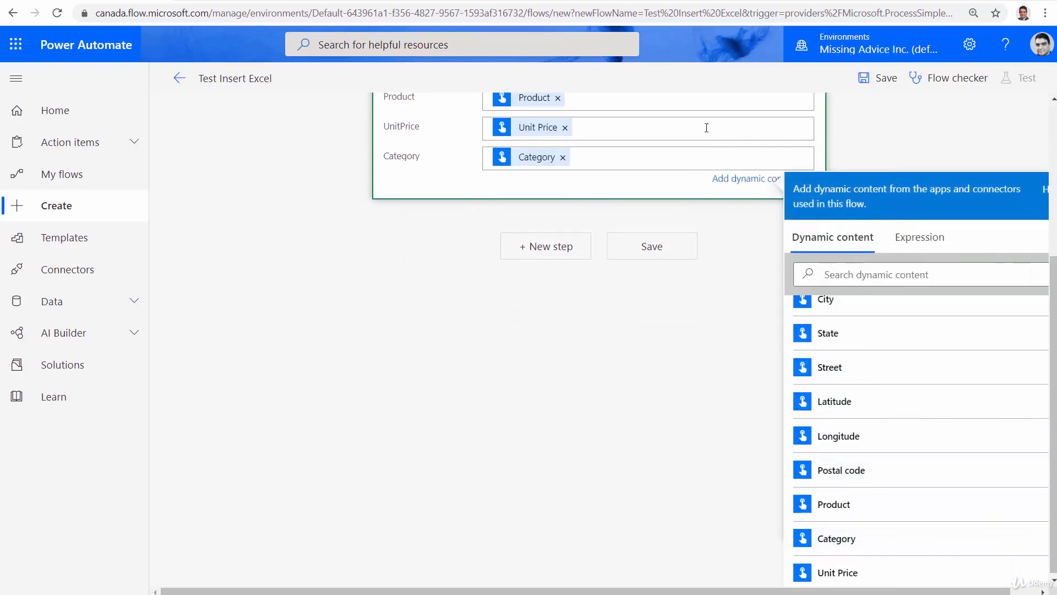
scroll(547, 409, up, 4)
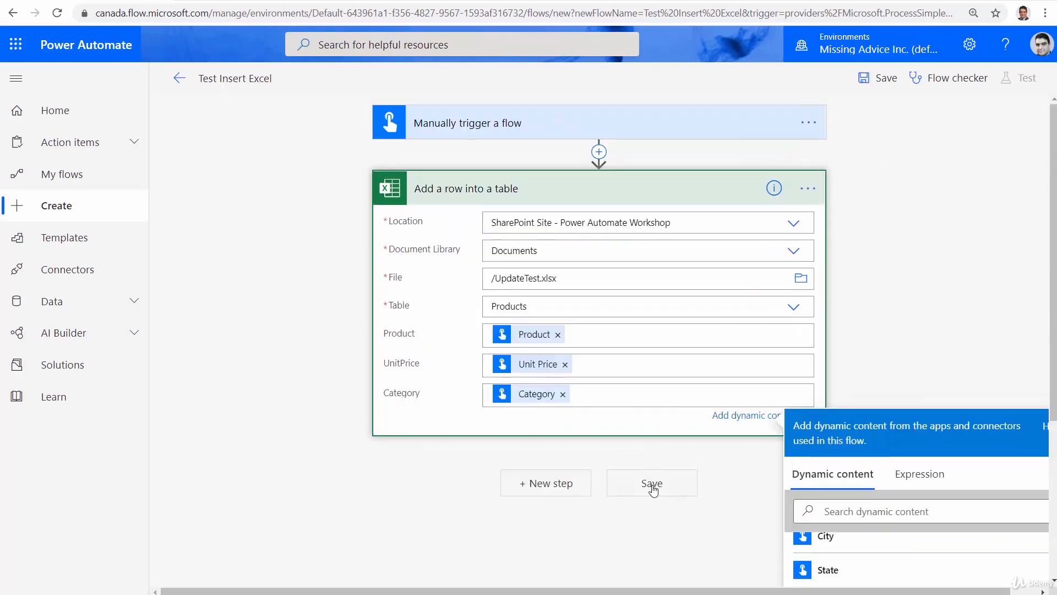
click(654, 486)
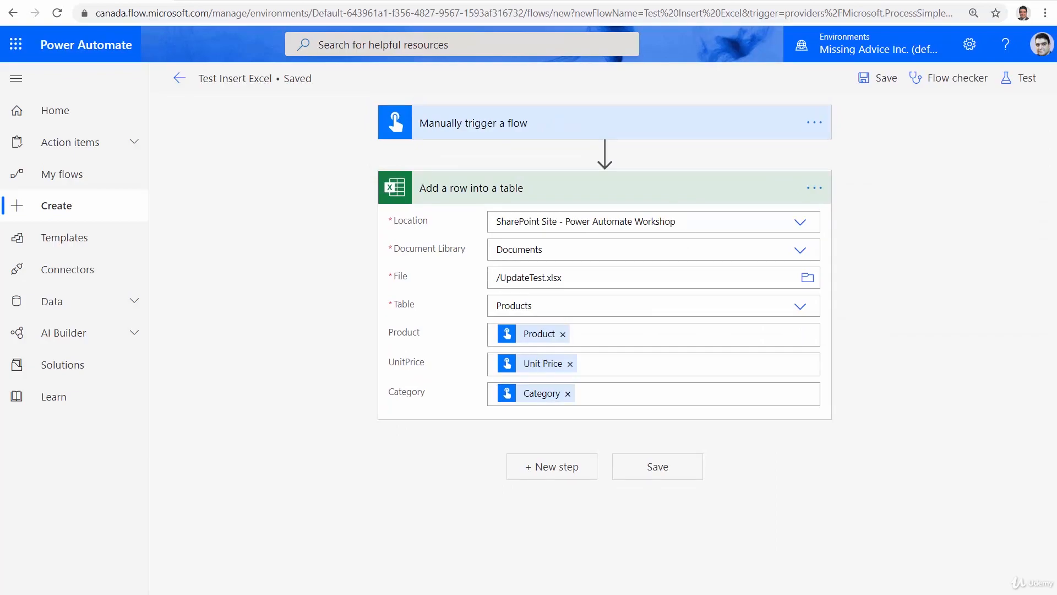
Leave the UpdateTest workbook in Excel for its Shared Documents library, and return to the flow in Power Automate
click(417, 0)
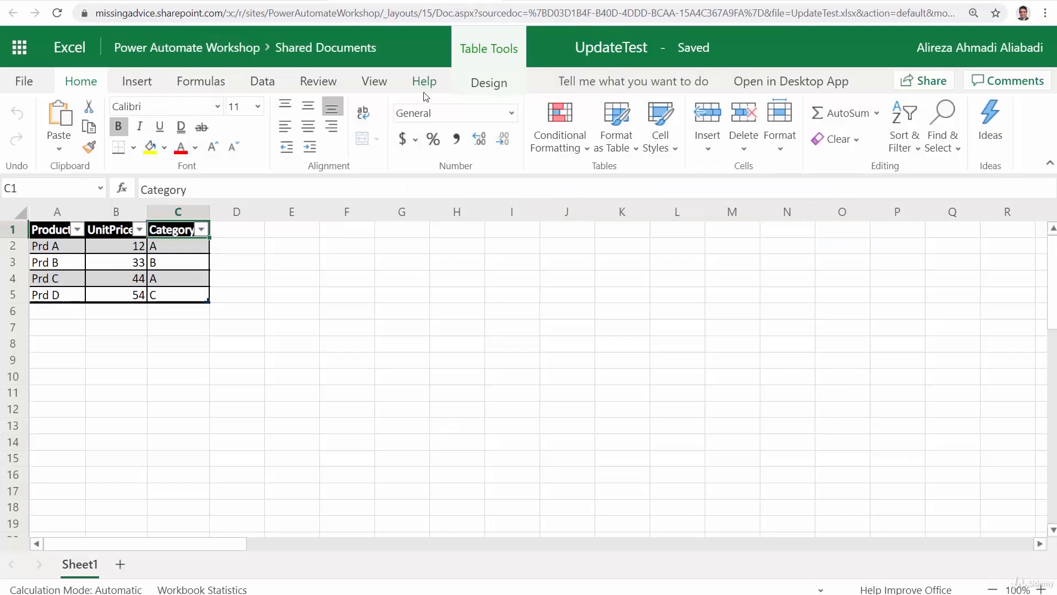
click(314, 48)
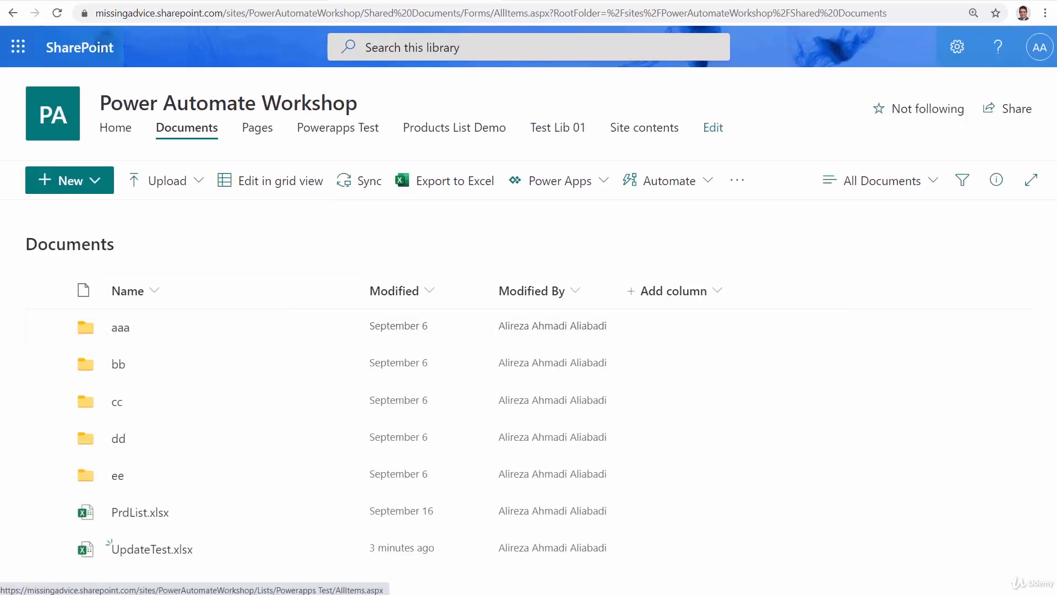
click(82, 0)
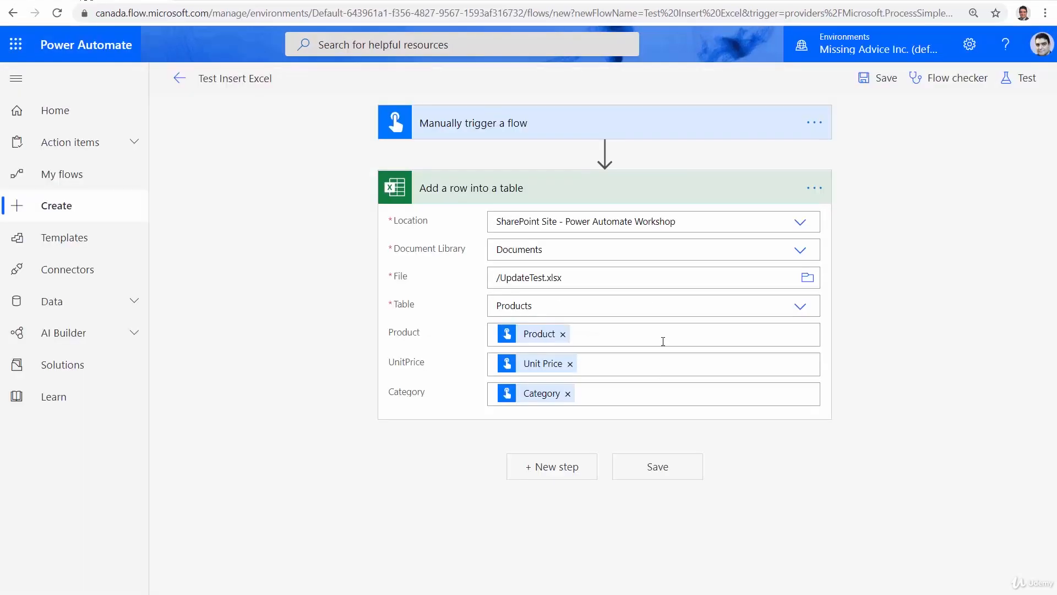
Start a test of the flow with the trigger performed manually, and continue past the connection check to the run inputs
click(1025, 78)
click(844, 118)
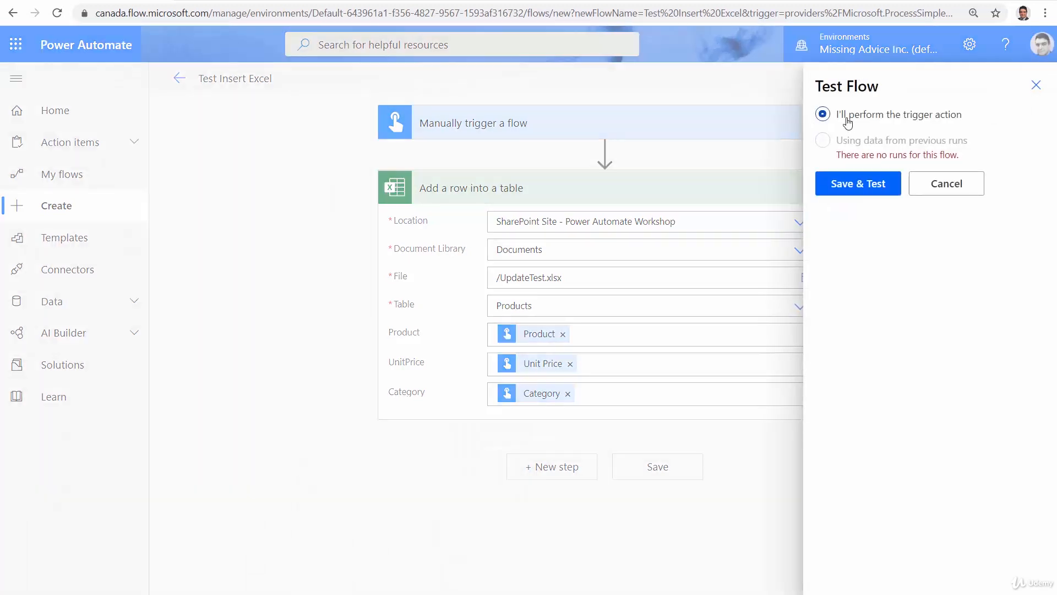
click(865, 190)
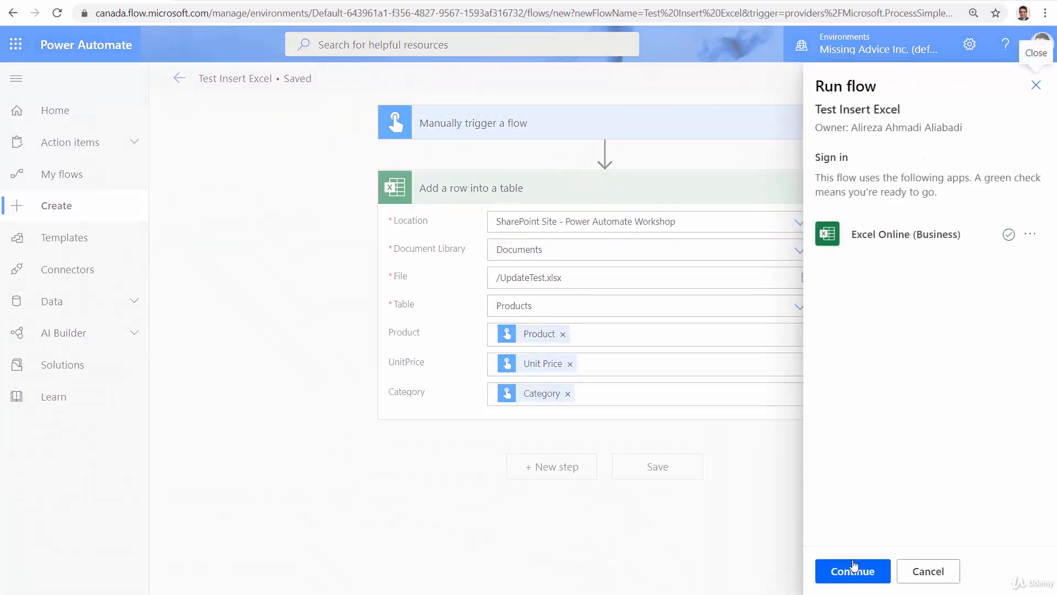
click(847, 576)
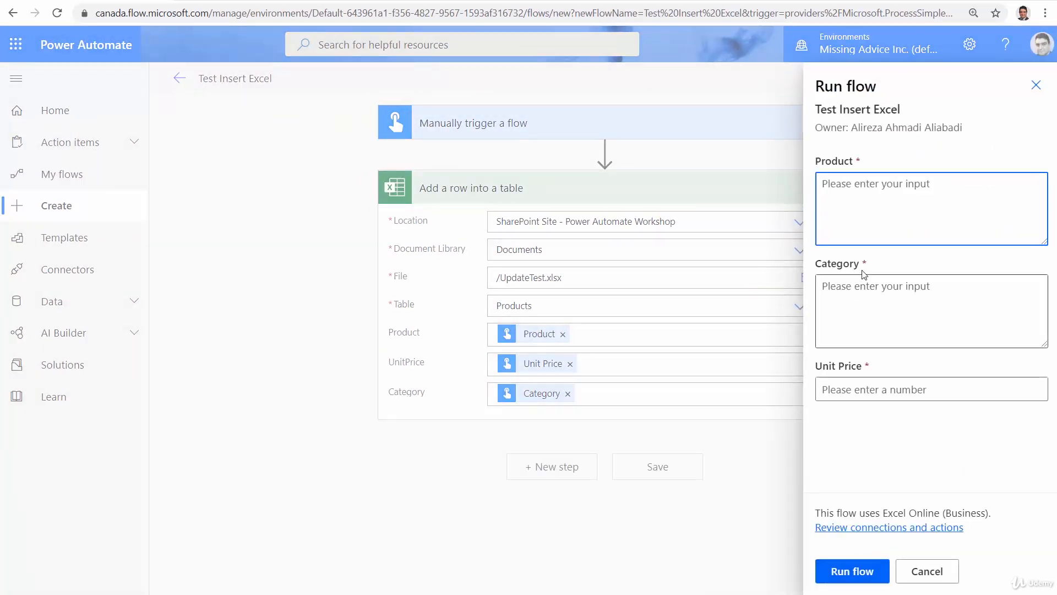
Run the flow with Product set to Product X, Category to R and Unit Price to 1000, and close the run dialog
text(Product X)
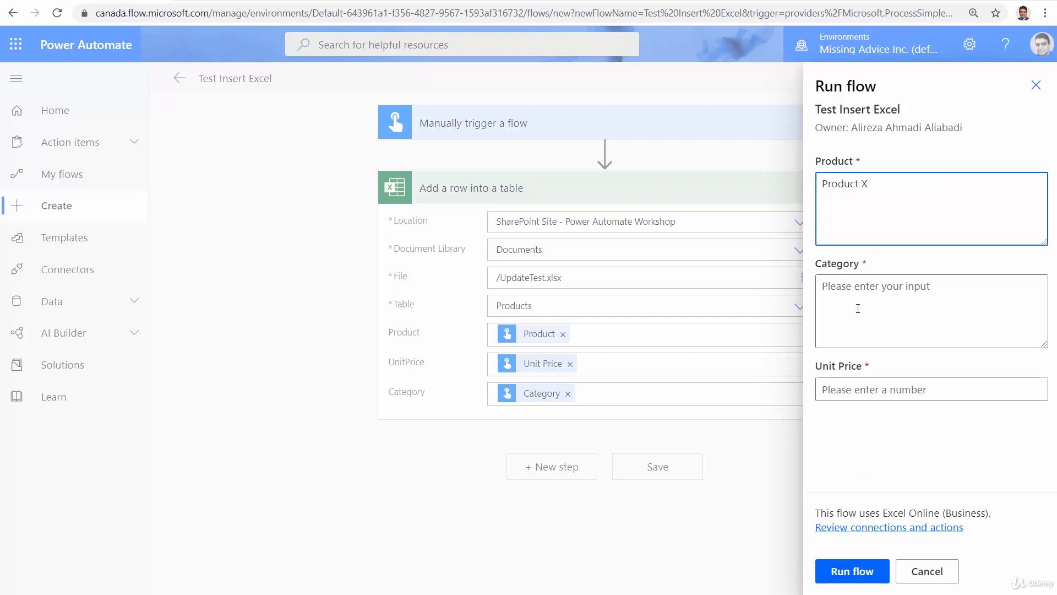
click(859, 308)
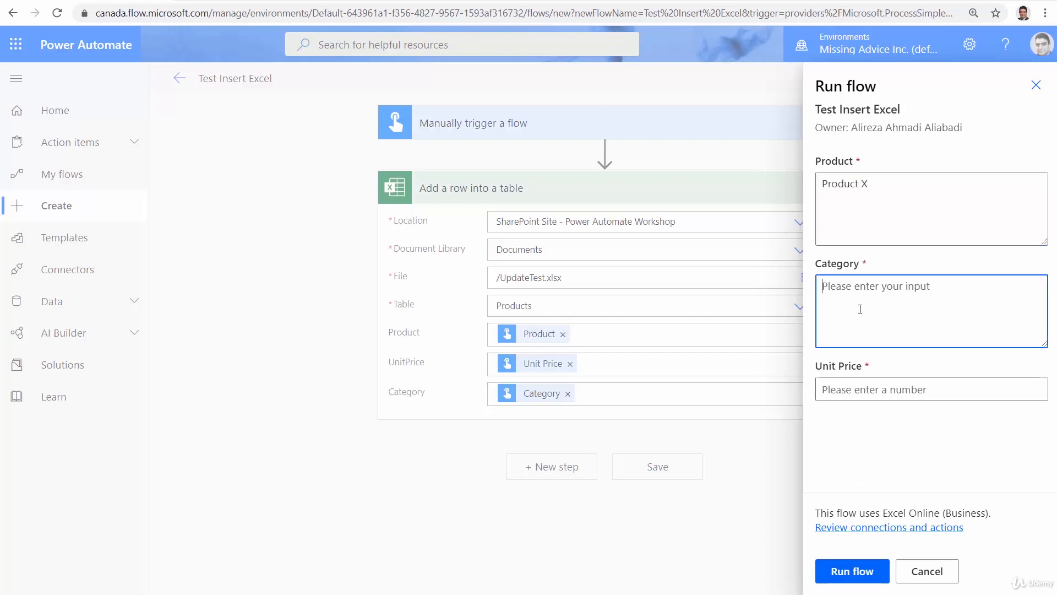
text(R)
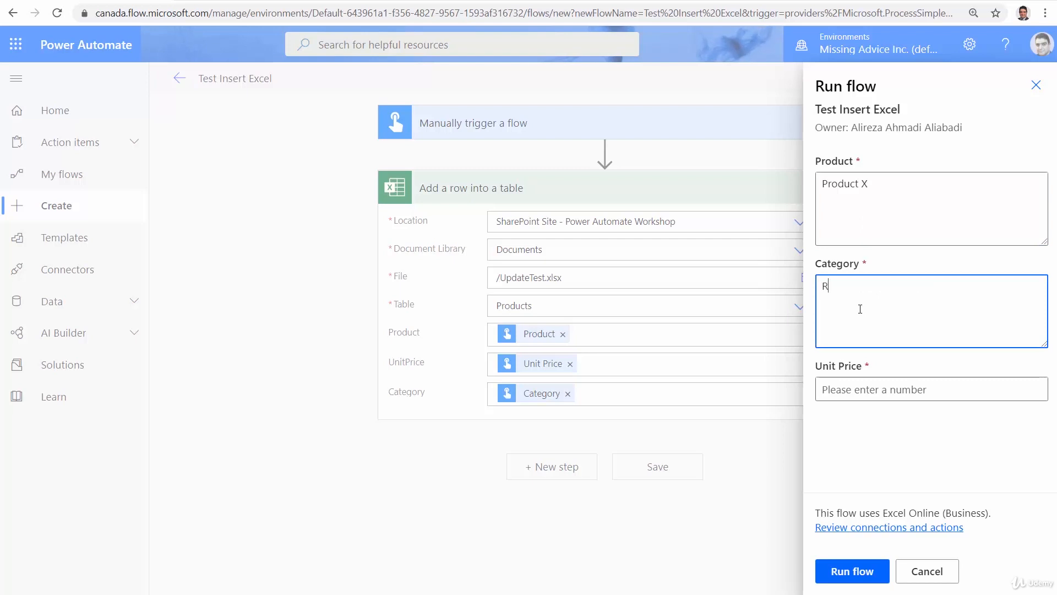
click(852, 388)
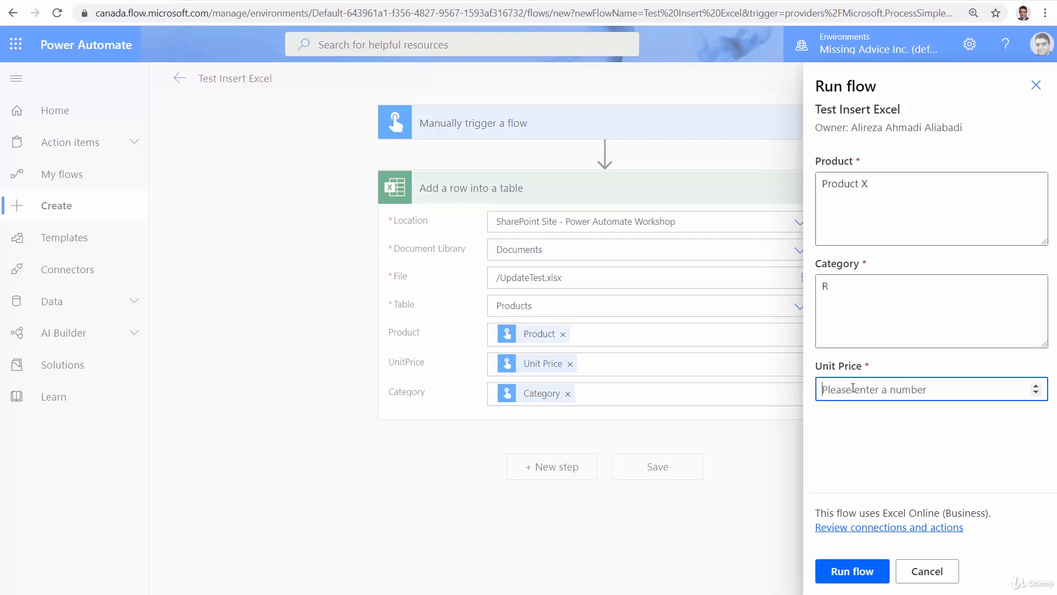
text(1000)
click(837, 568)
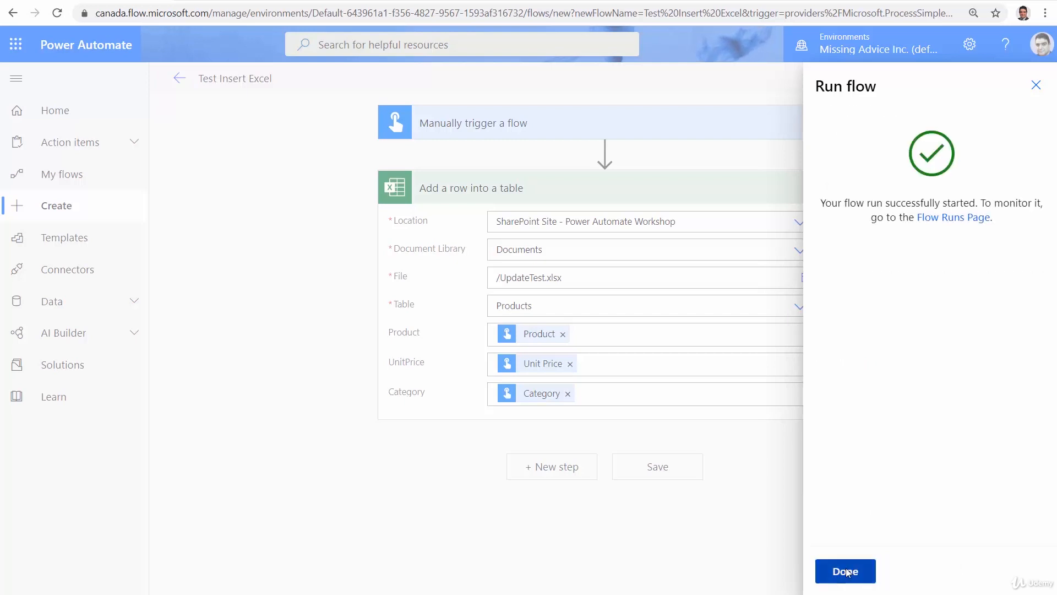
click(839, 571)
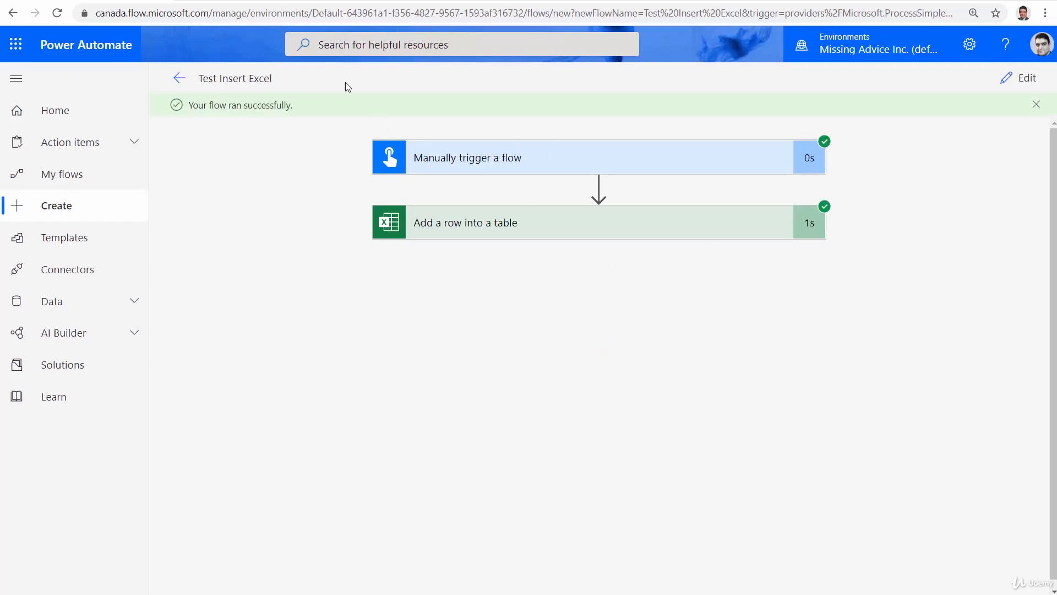
In the SharePoint Documents library, open UpdateTest.xlsx and reload it to check the Products table for the inserted row
click(417, 0)
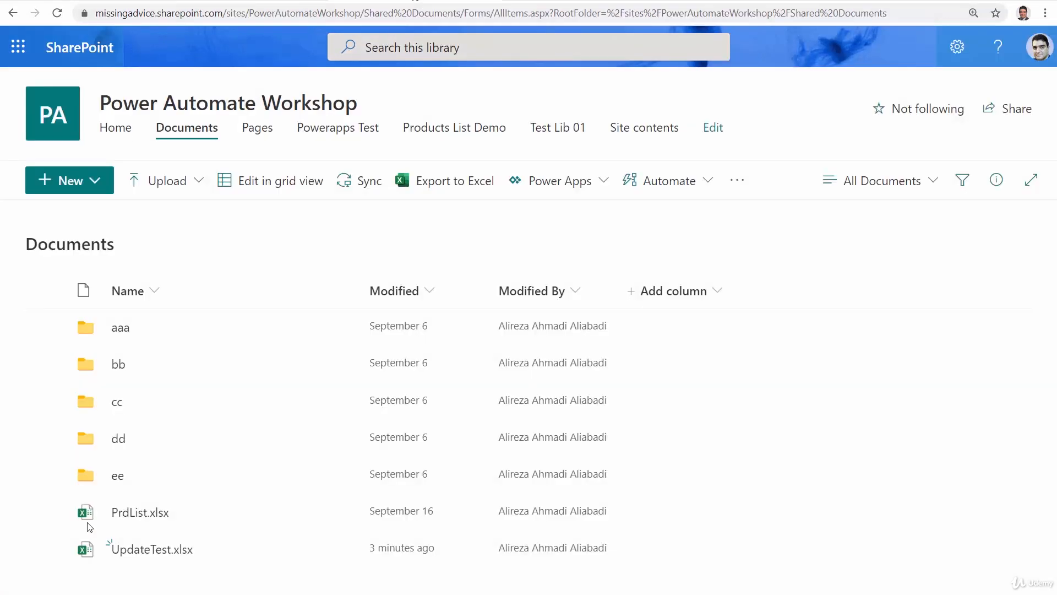
click(142, 549)
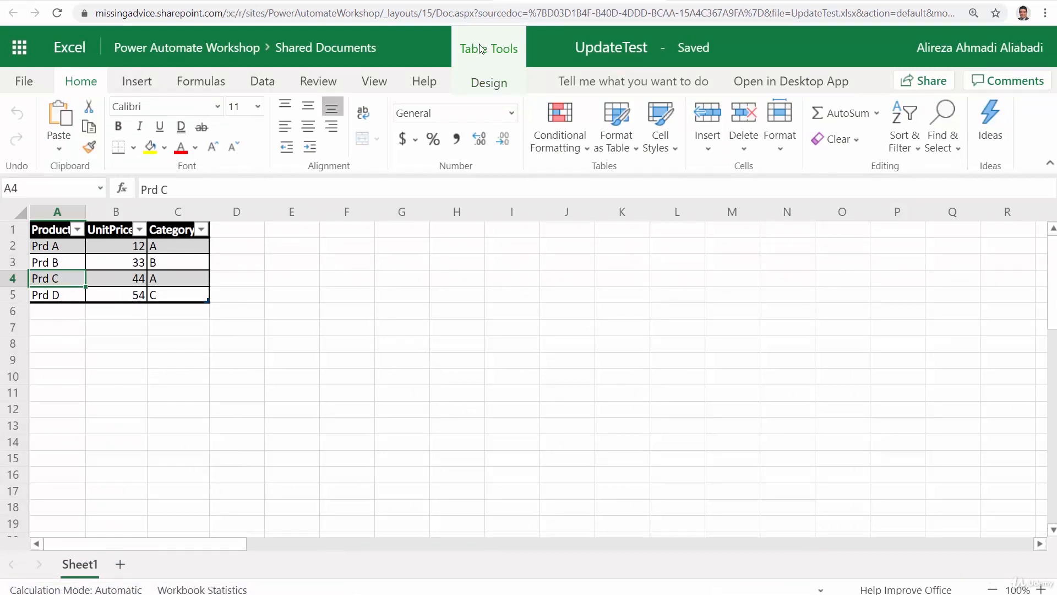
click(496, 12)
key(Return)
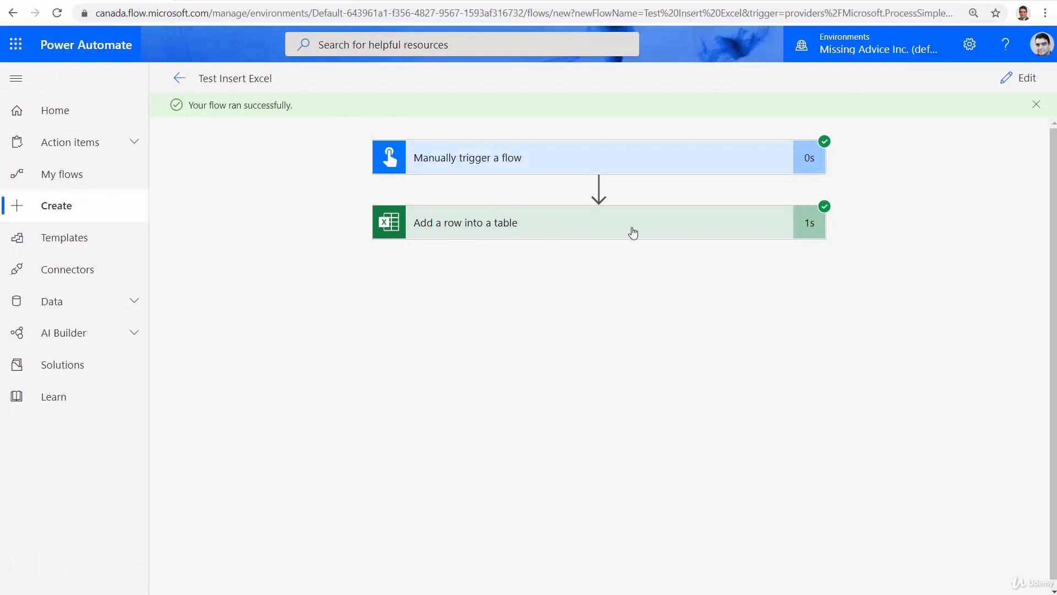
Back in Power Automate, edit the flow and delete its Add a row into a table action
click(1028, 81)
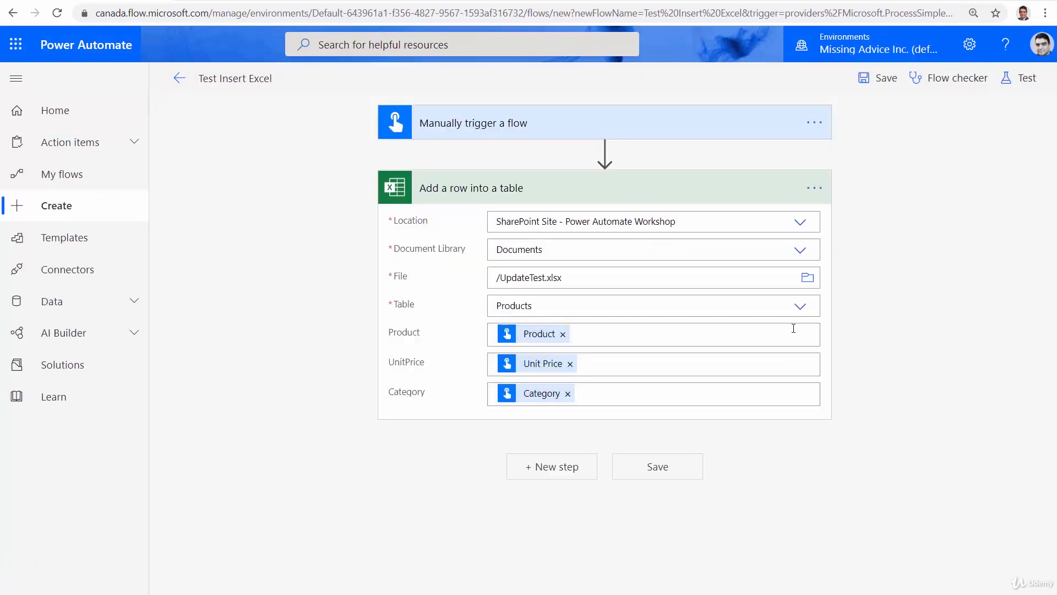
click(814, 187)
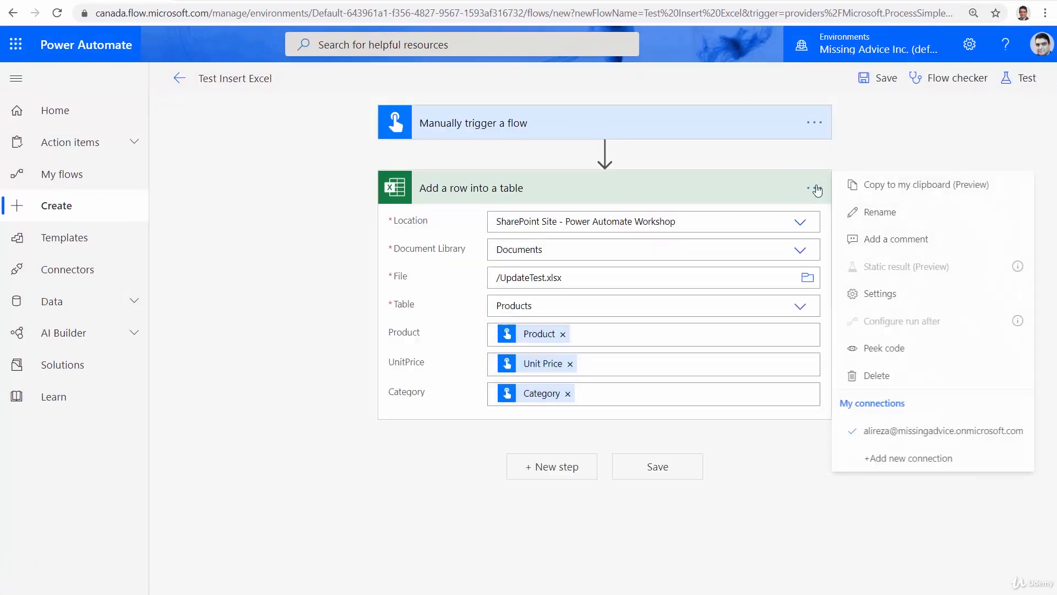
click(868, 380)
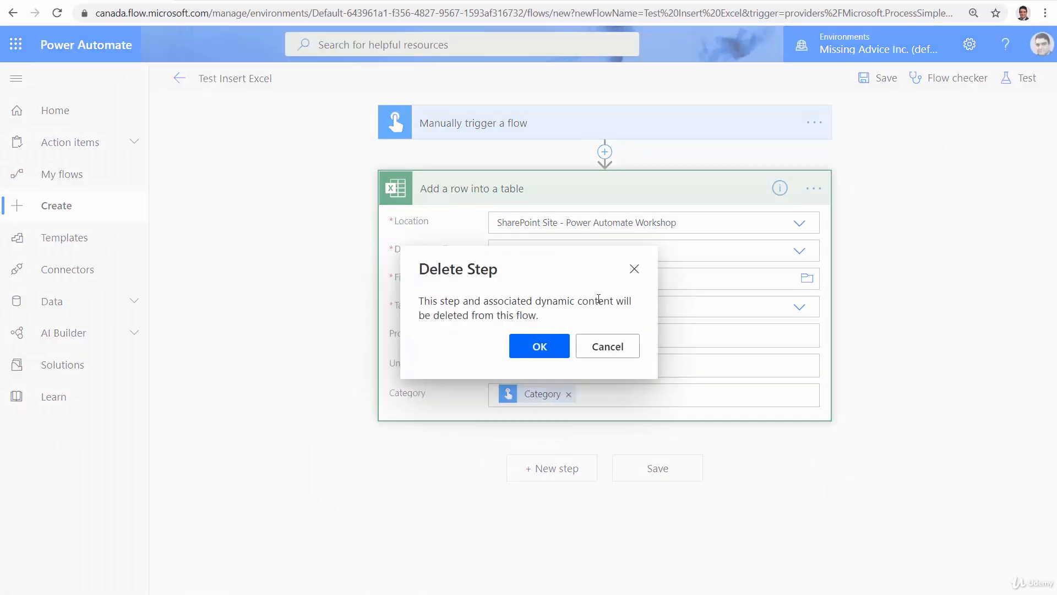
click(540, 345)
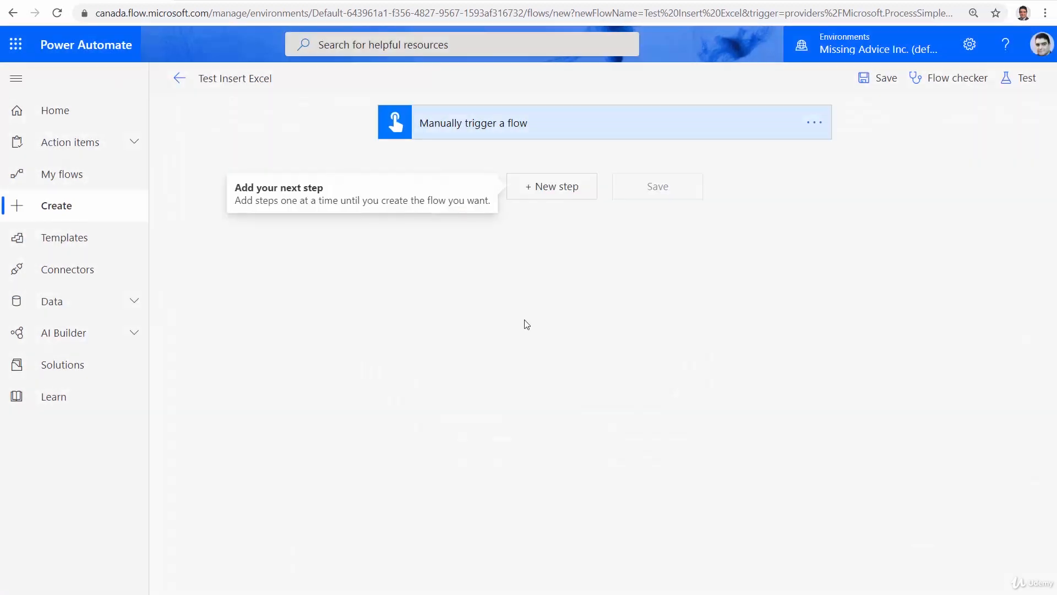
Add the Excel Online (Business) action Delete a row after the manual trigger
click(557, 187)
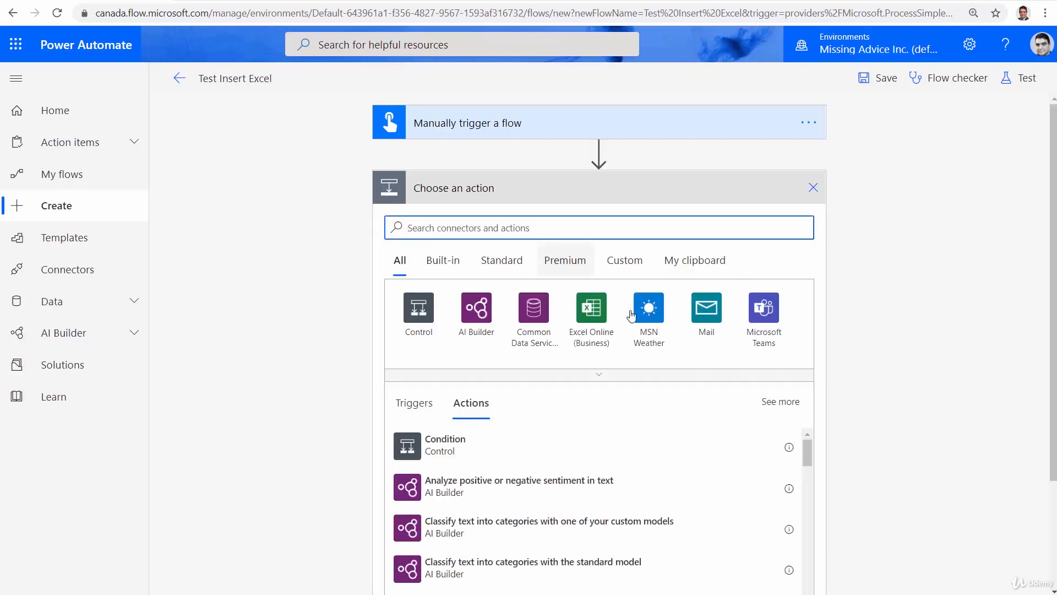
click(601, 314)
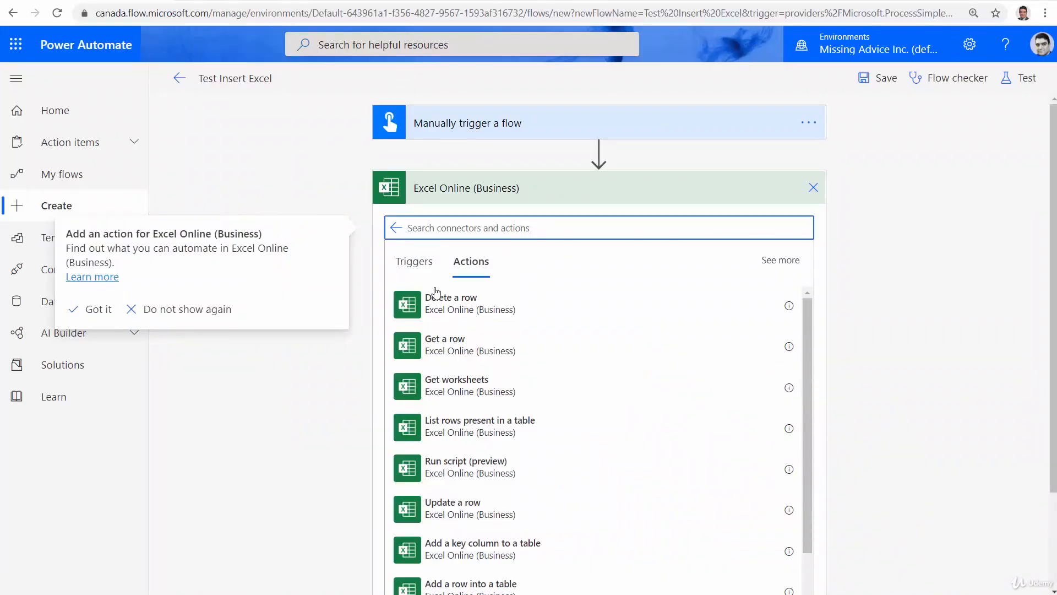
click(444, 229)
text(Delete)
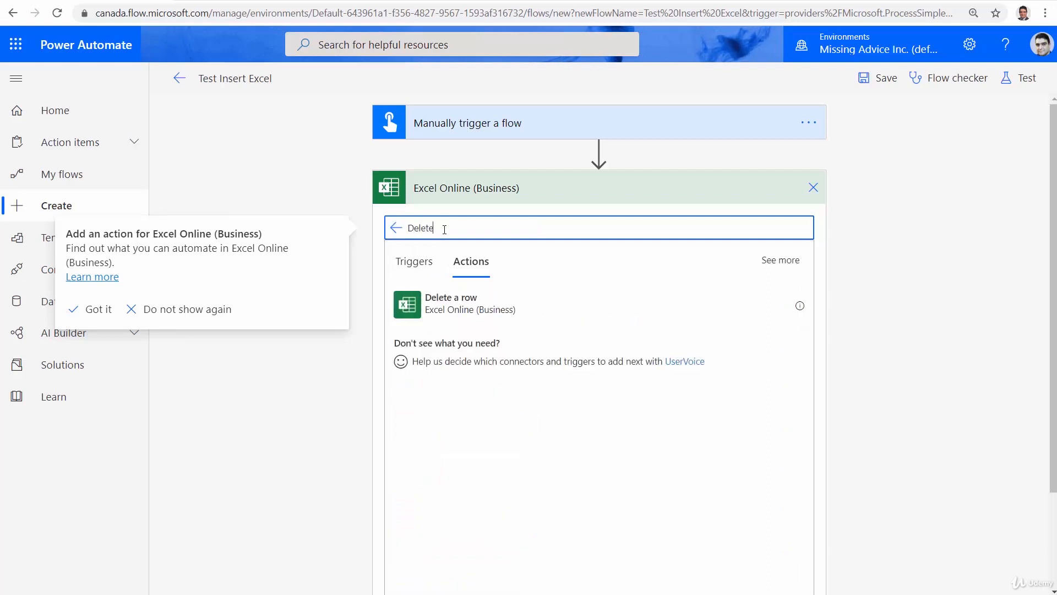
click(435, 301)
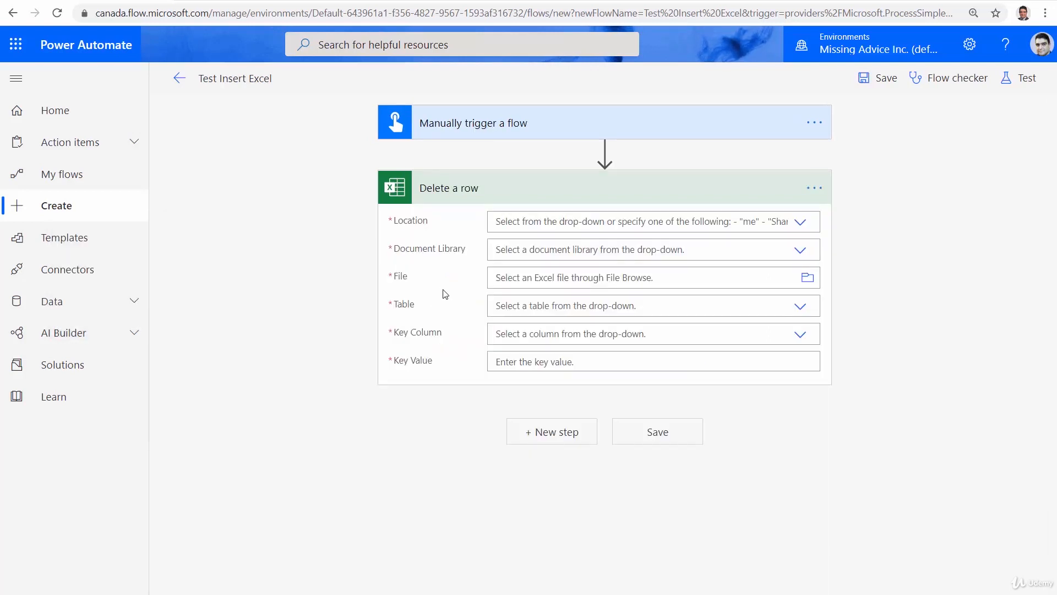
Set the Delete a row action's location to SharePoint Site - Power Automate Workshop
click(801, 223)
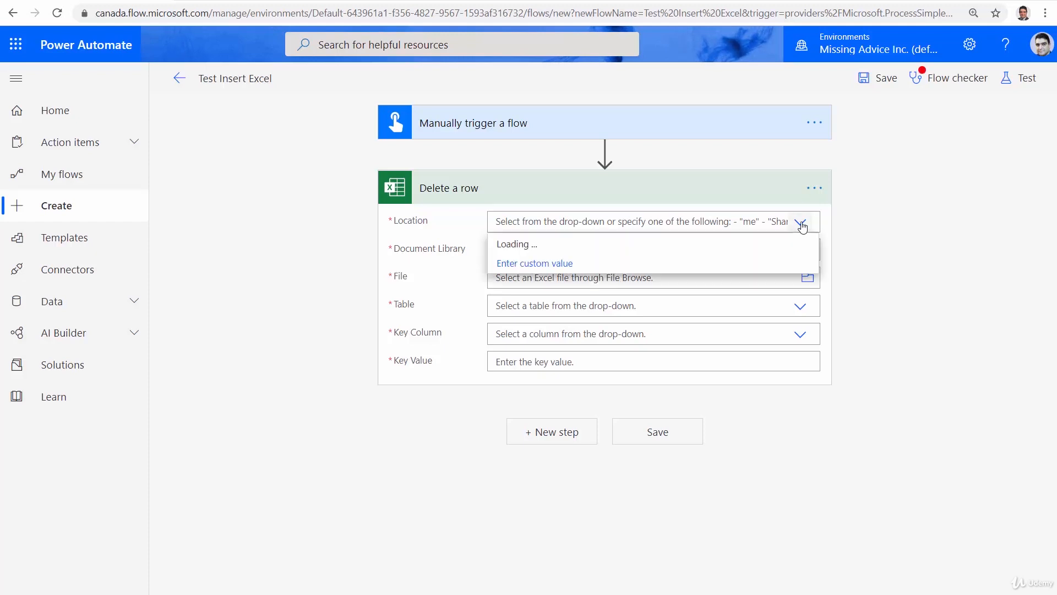
scroll(608, 403, down, 3)
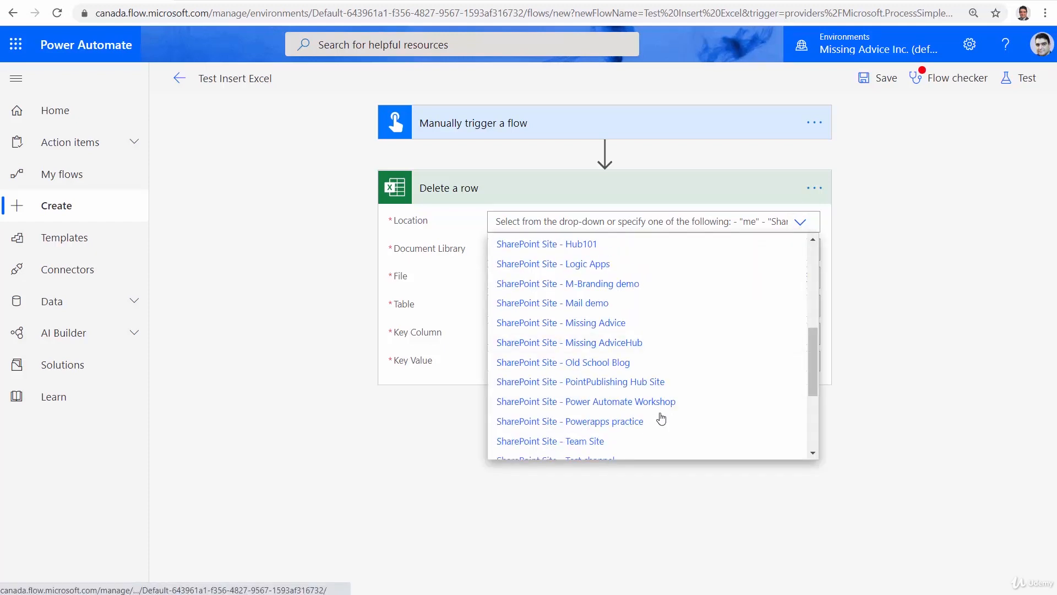
click(611, 402)
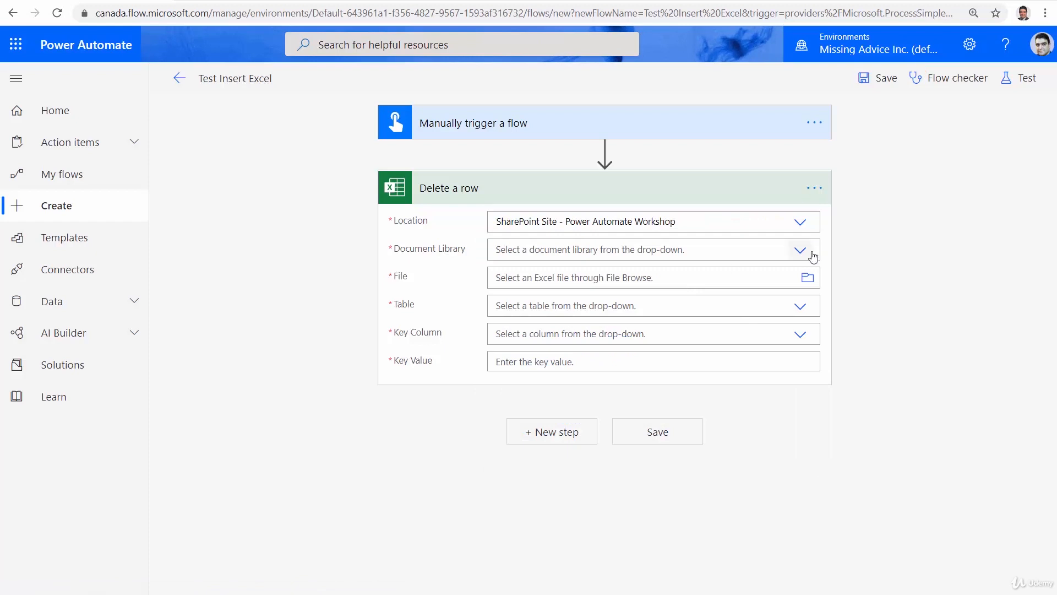
Point the Delete a row action to the Products table in UpdateTest.xlsx from the Documents library
click(799, 250)
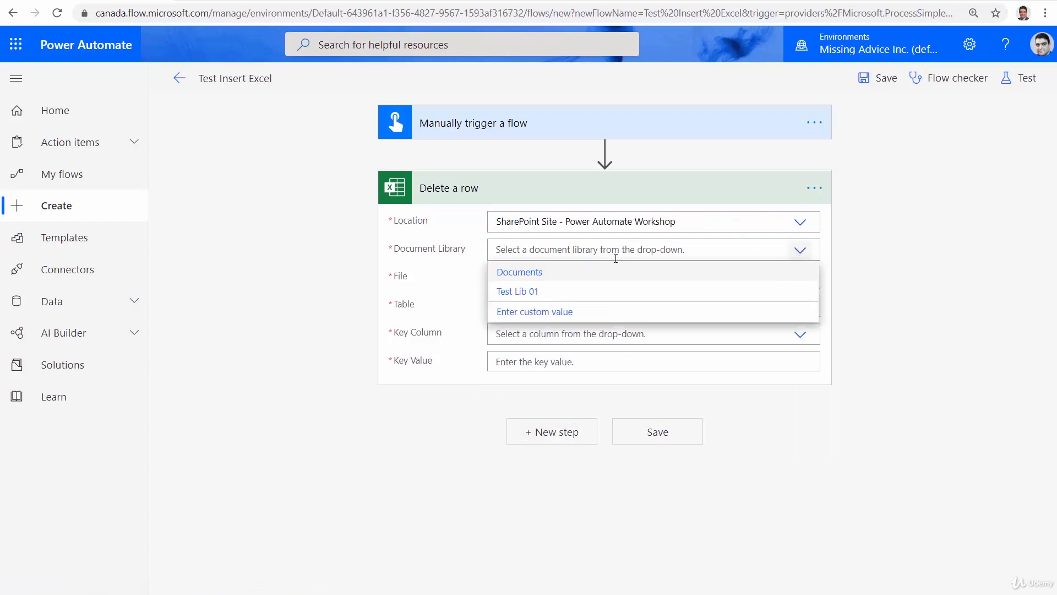
click(536, 274)
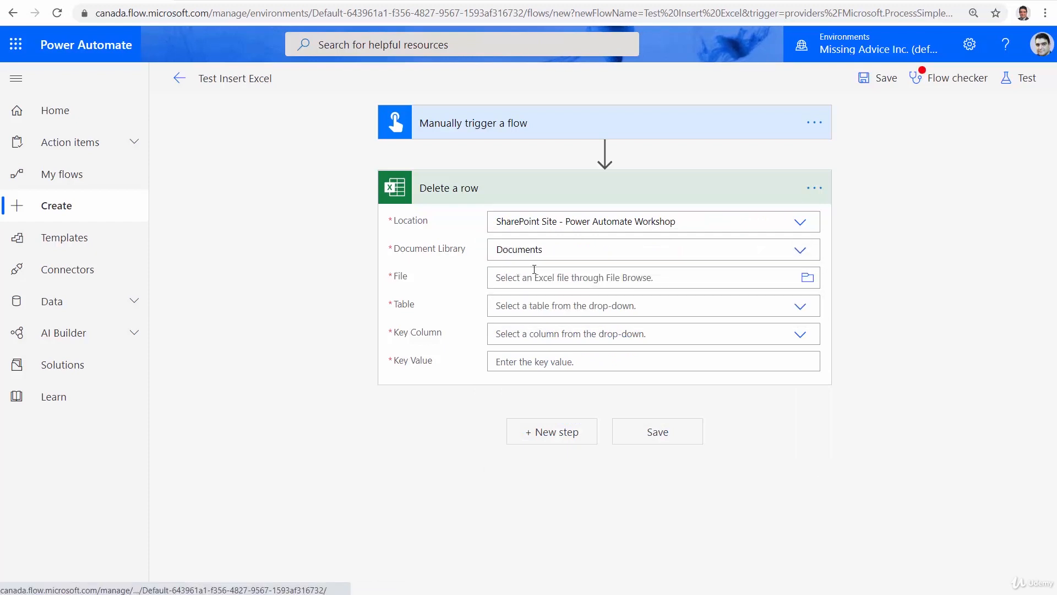
click(807, 279)
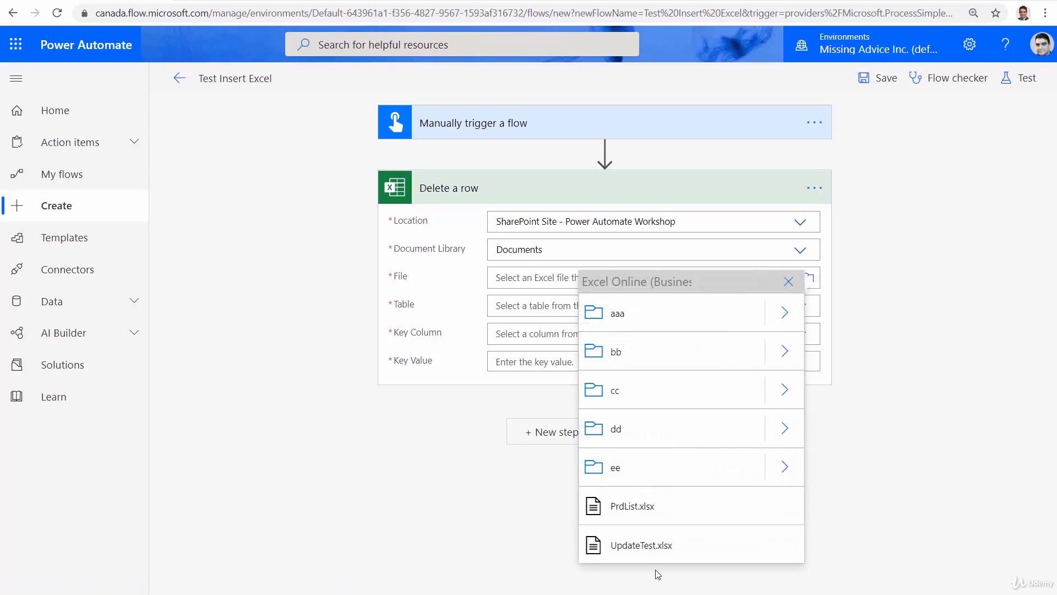
click(626, 549)
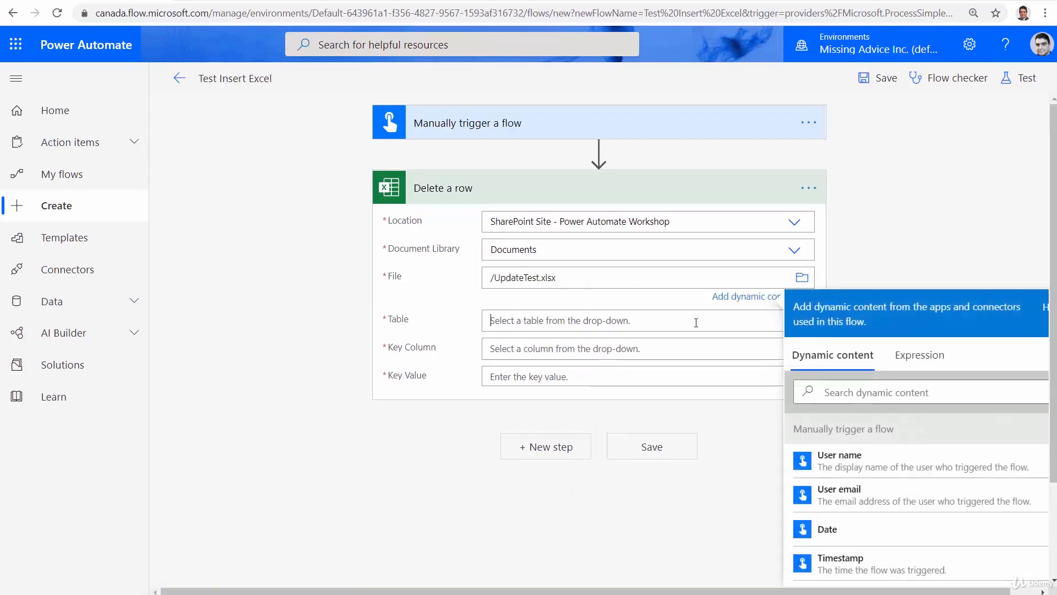
click(695, 322)
click(527, 329)
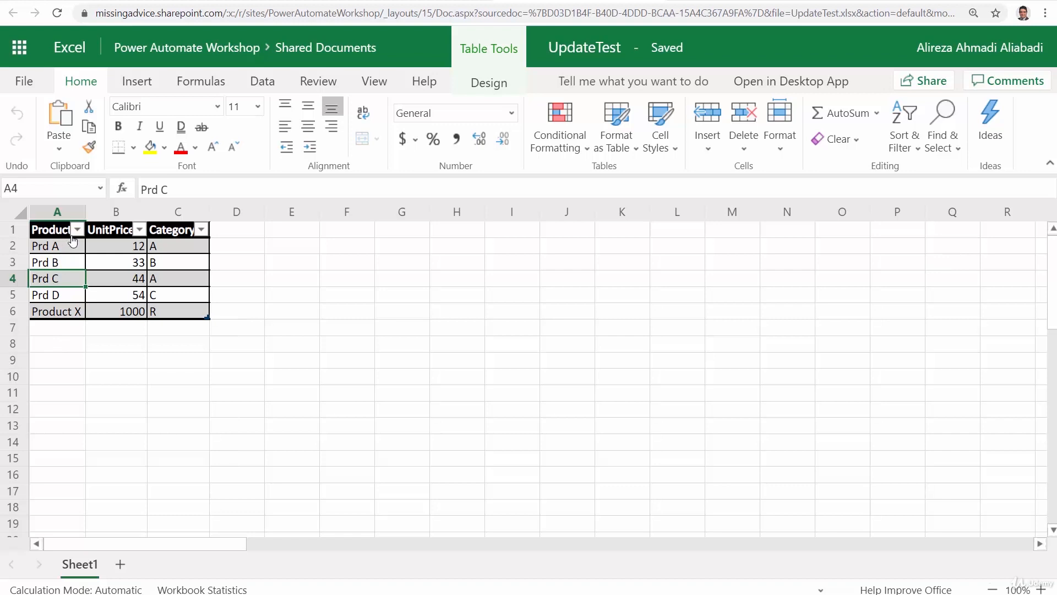
Widen column A slightly in the UpdateTest workbook, and back in Power Automate set the Delete a row action's Key Column to Product
drag(85, 211, 91, 212)
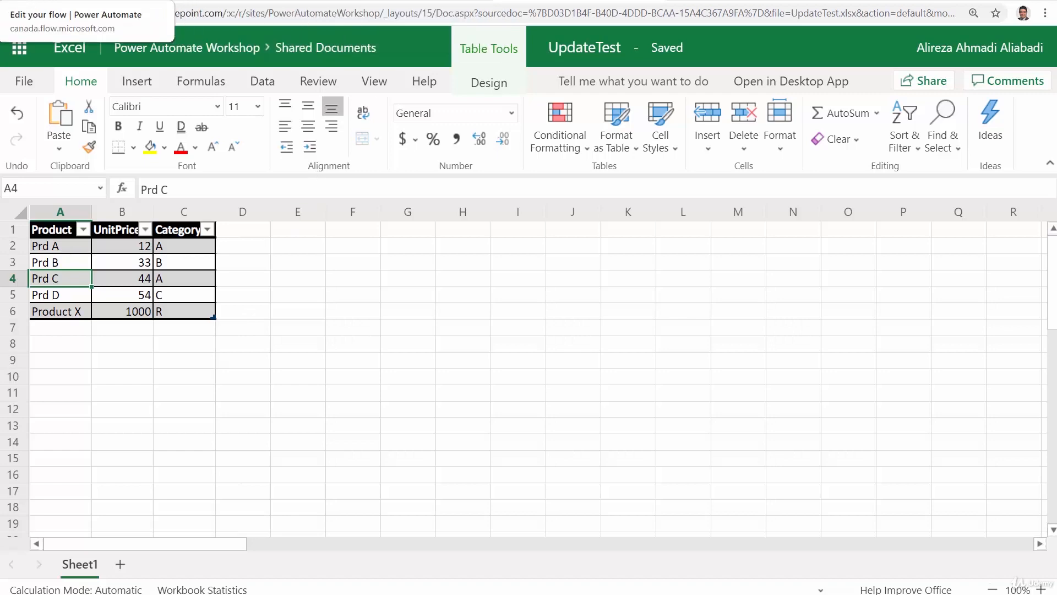
click(88, 2)
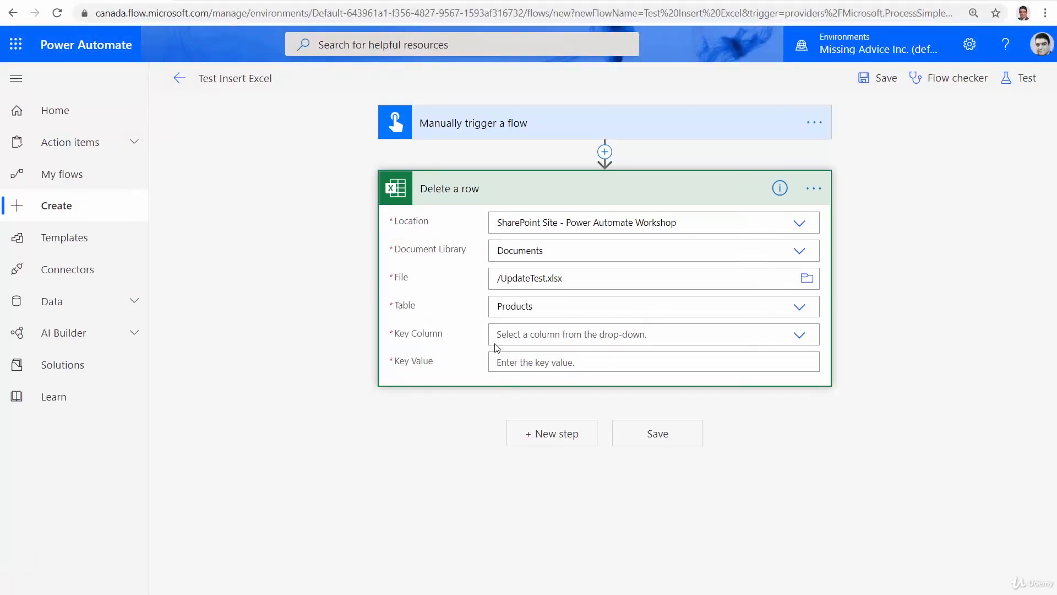
click(647, 335)
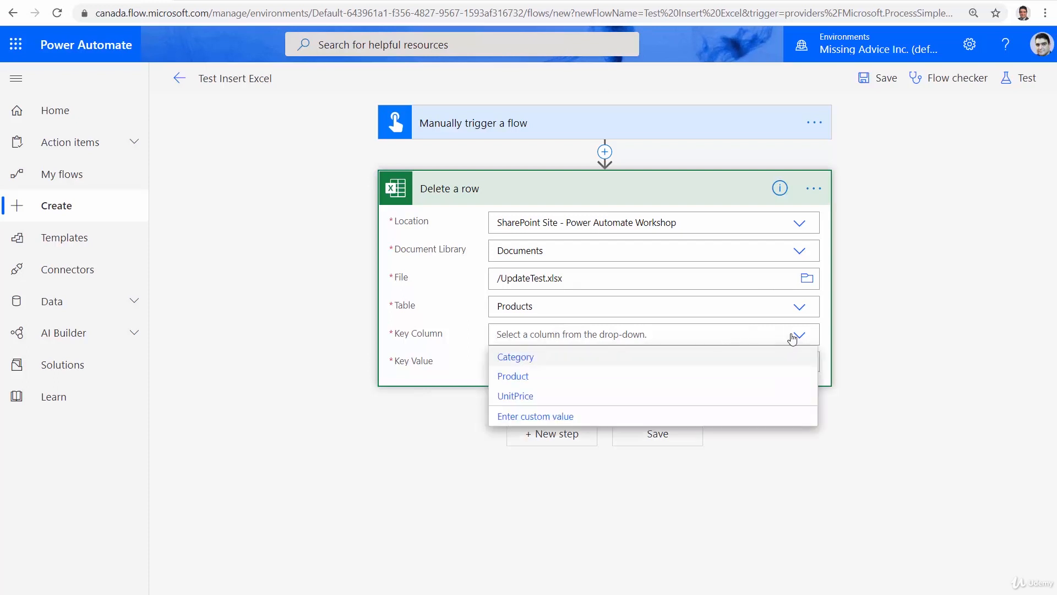
click(543, 380)
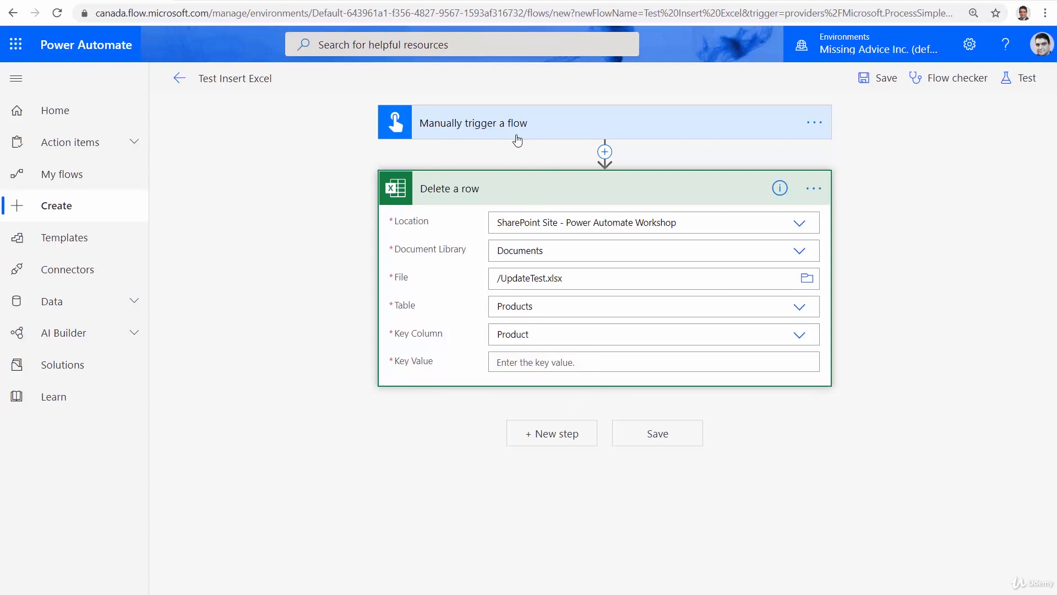
Delete the Category and Unit Price inputs from the manual trigger, keeping only the Product input
click(544, 136)
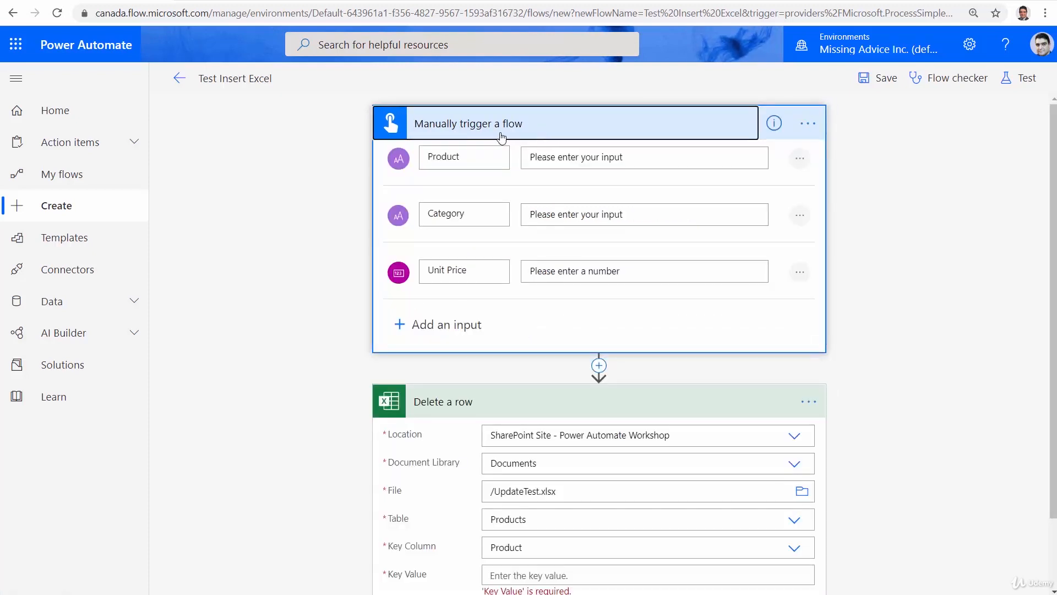
click(799, 216)
click(649, 215)
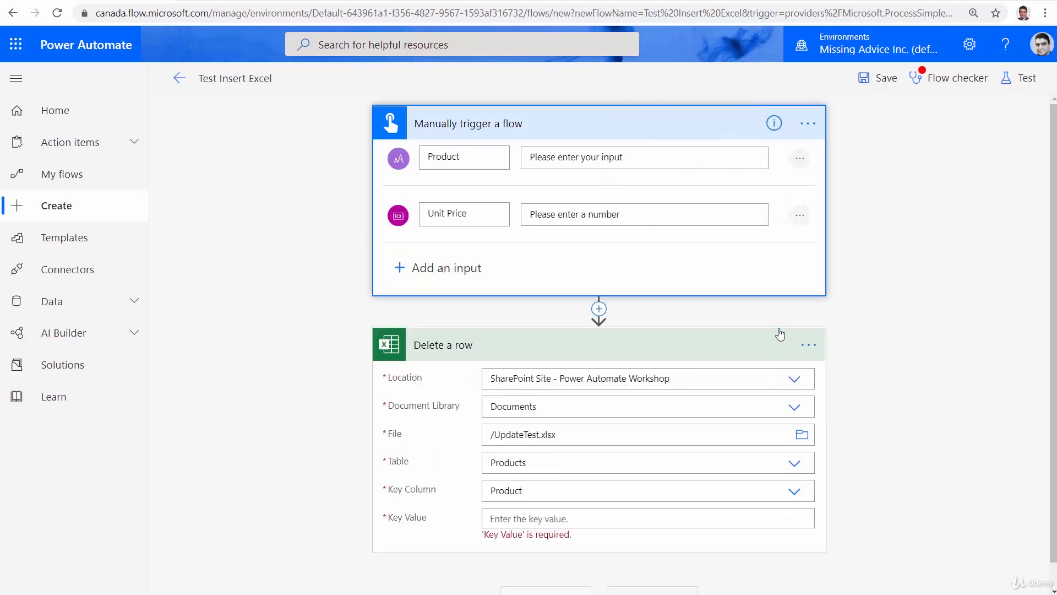
click(800, 215)
click(737, 220)
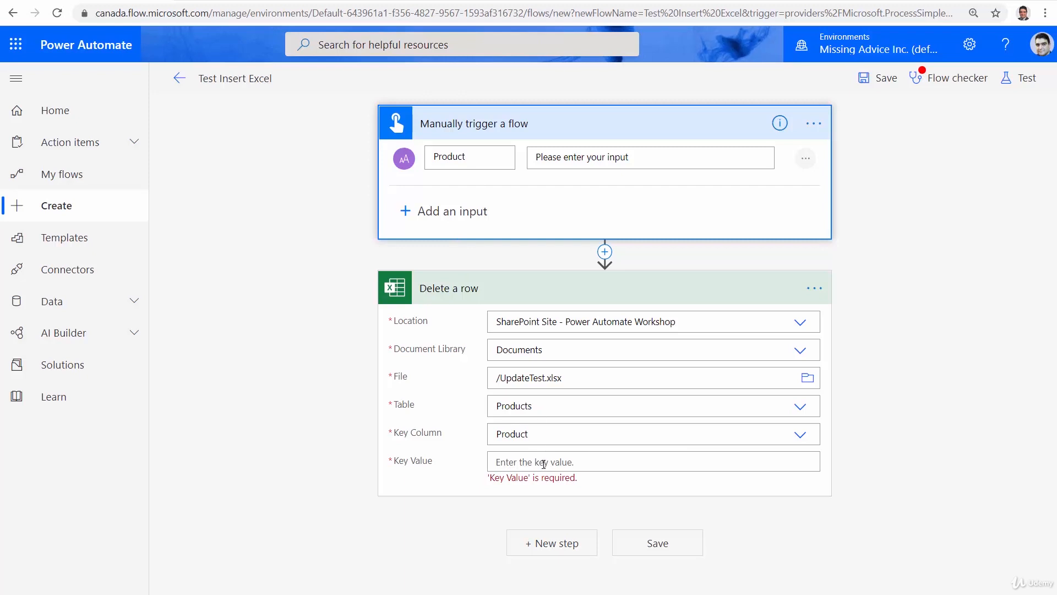
Set the Delete a row action's Key Value to the trigger's Product dynamic content and save the flow
click(496, 461)
scroll(957, 529, down, 5)
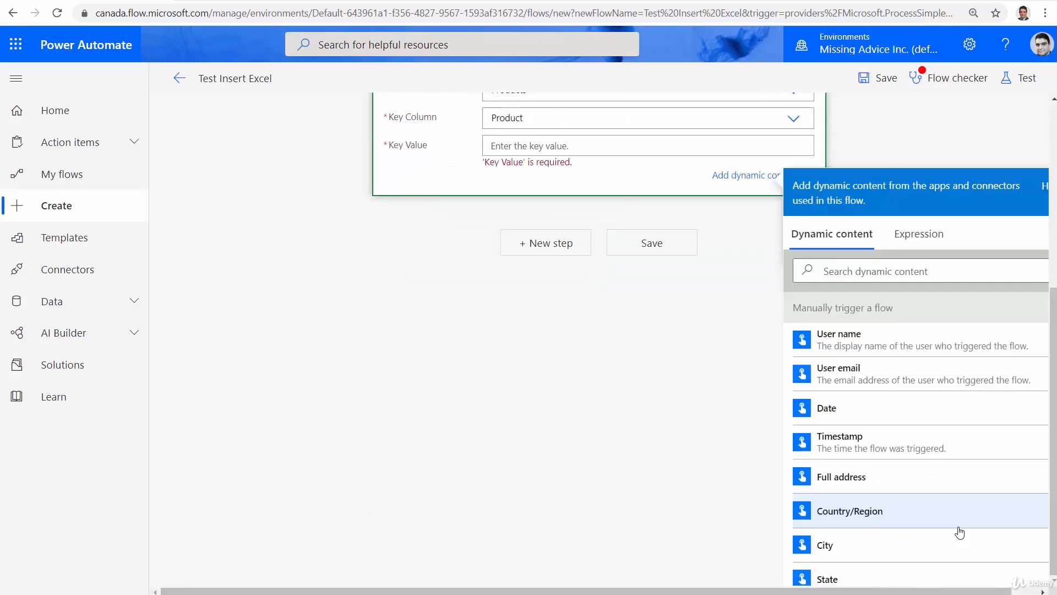
click(875, 576)
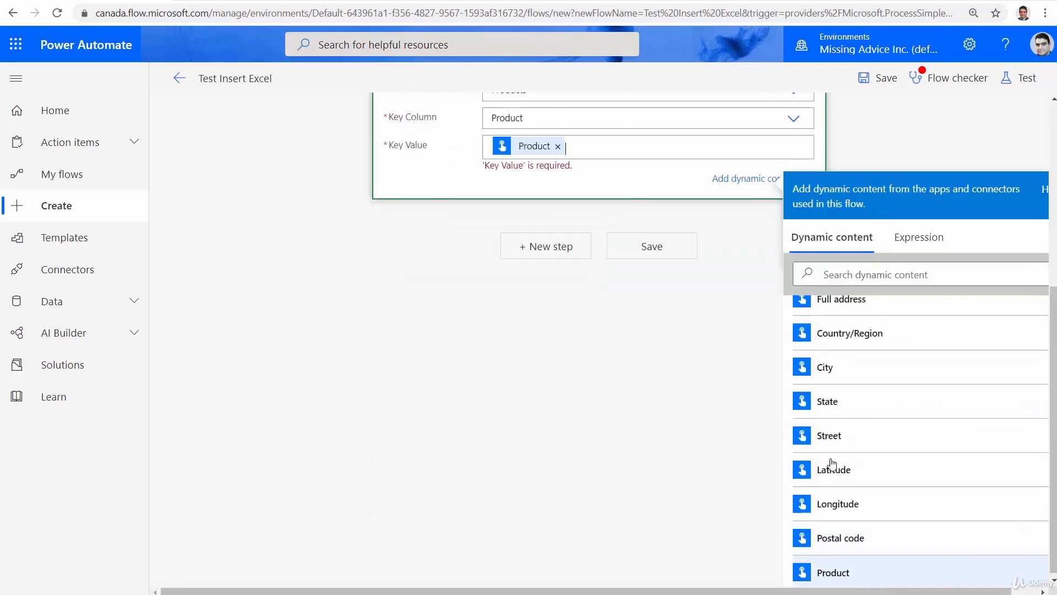
scroll(524, 458, up, 5)
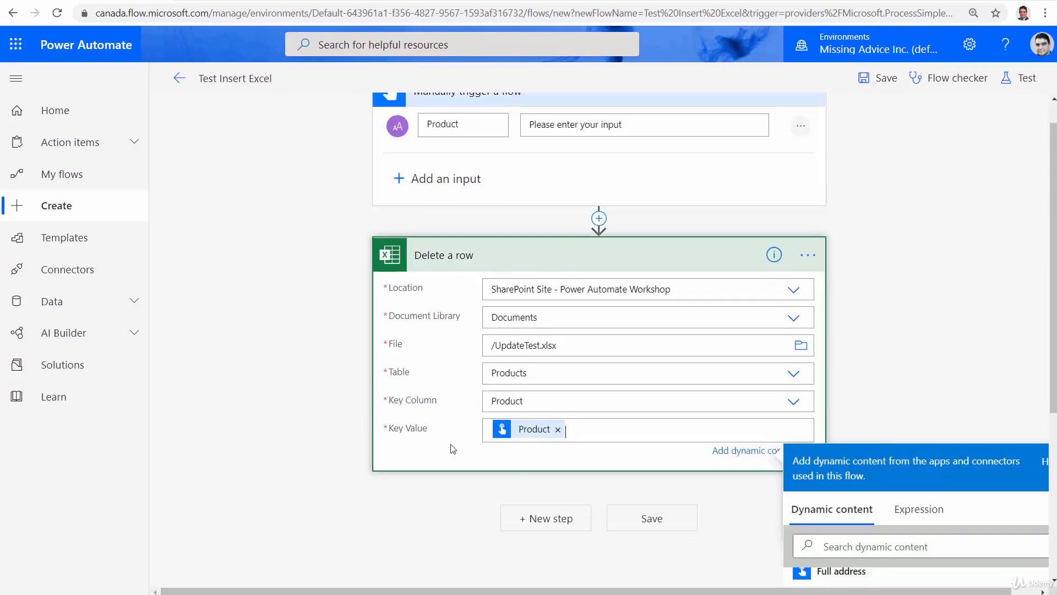
click(653, 523)
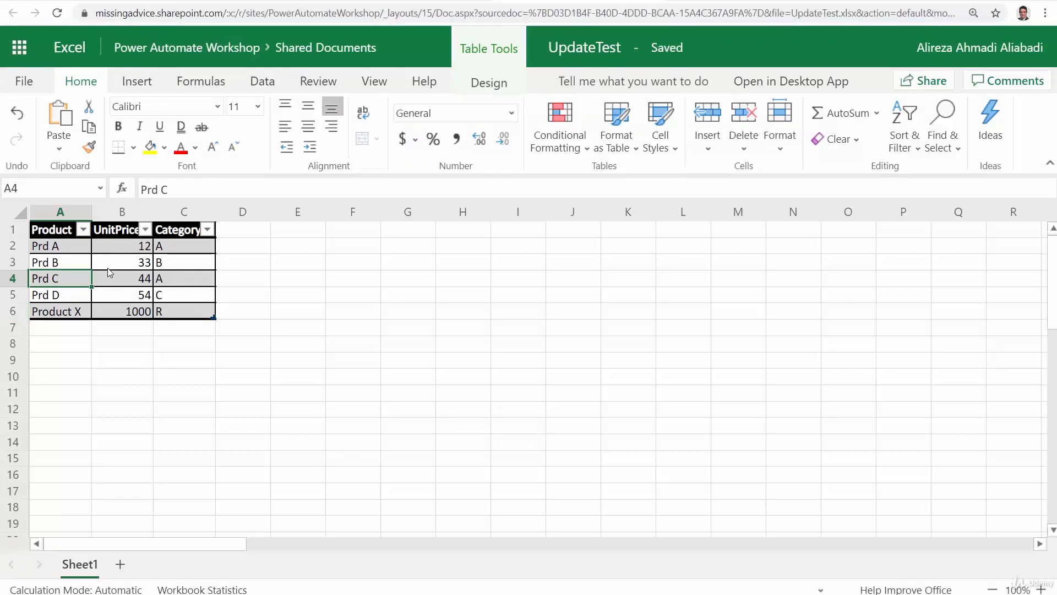
Back in Power Automate, save and test the flow by performing the trigger action with Product set to Prd D
click(314, 48)
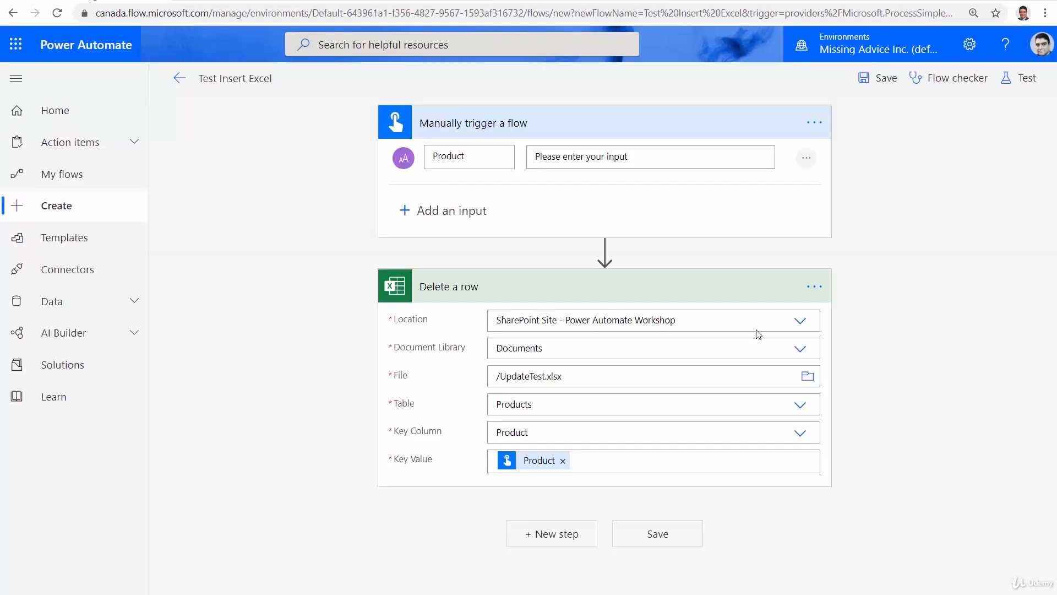
click(1026, 78)
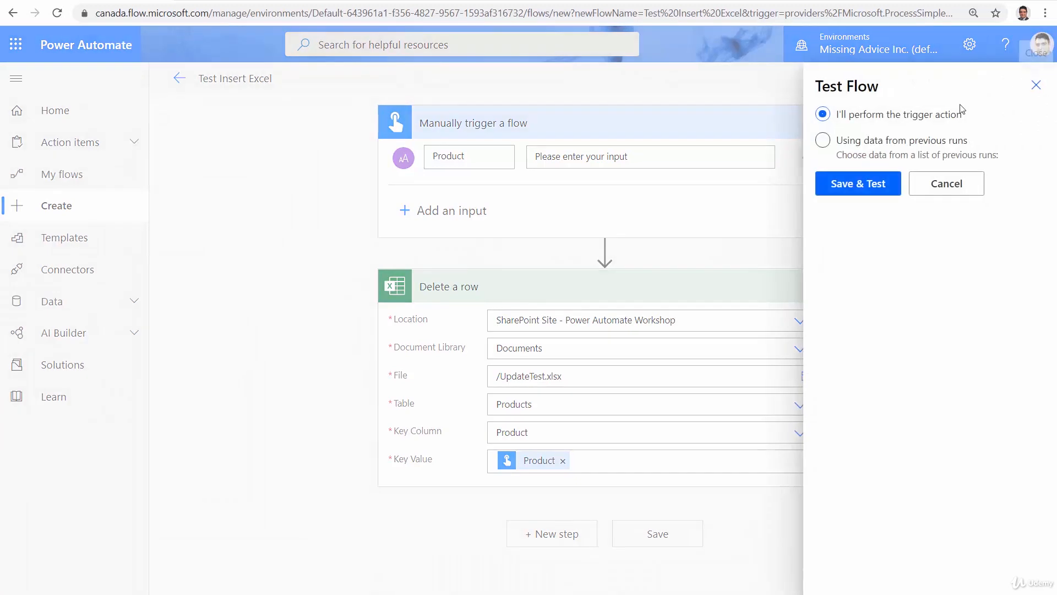
click(858, 185)
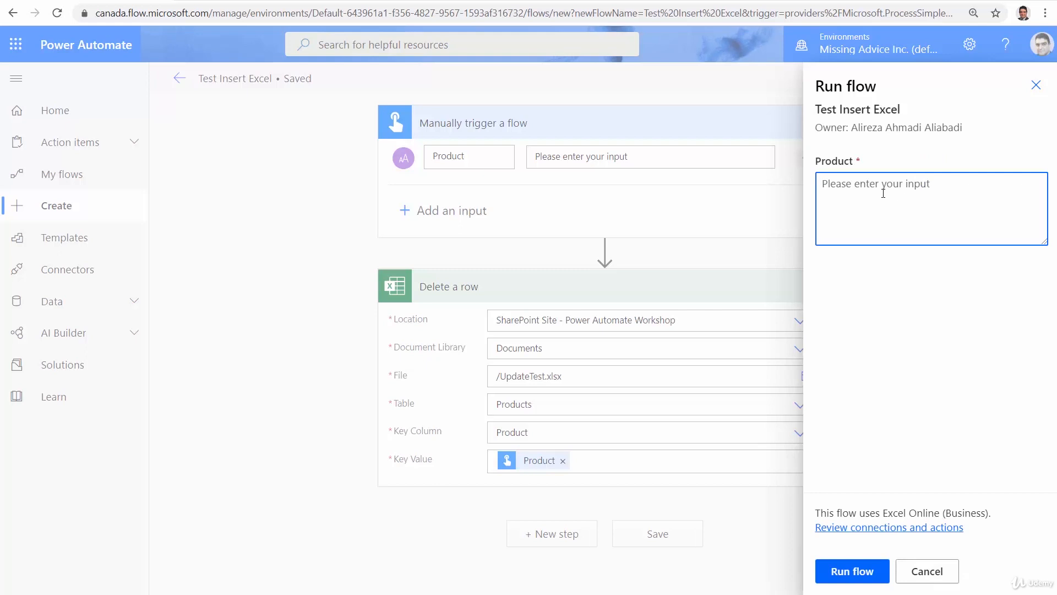
text(Prd D)
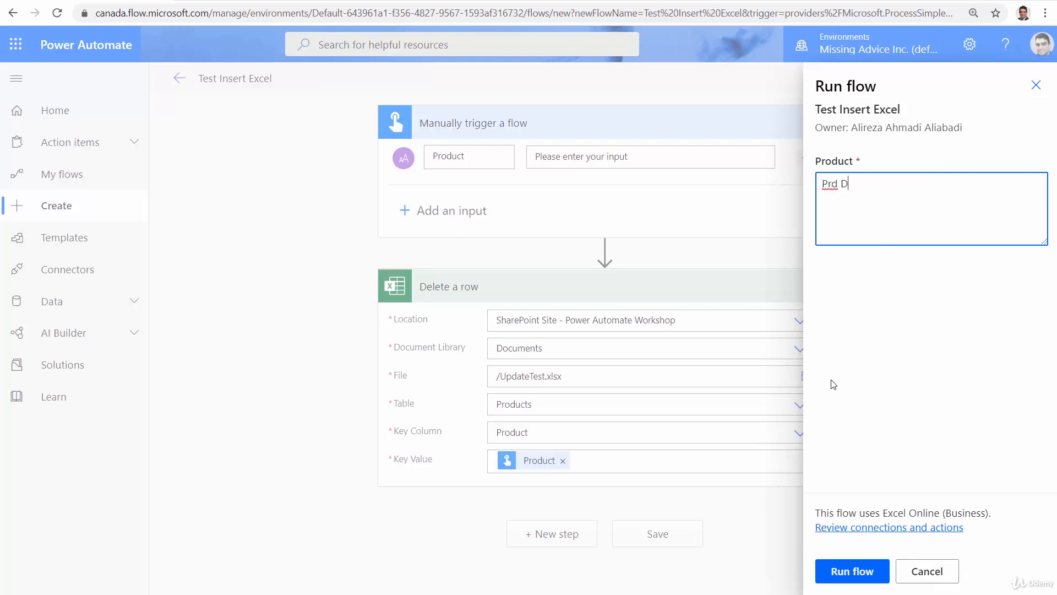
click(852, 571)
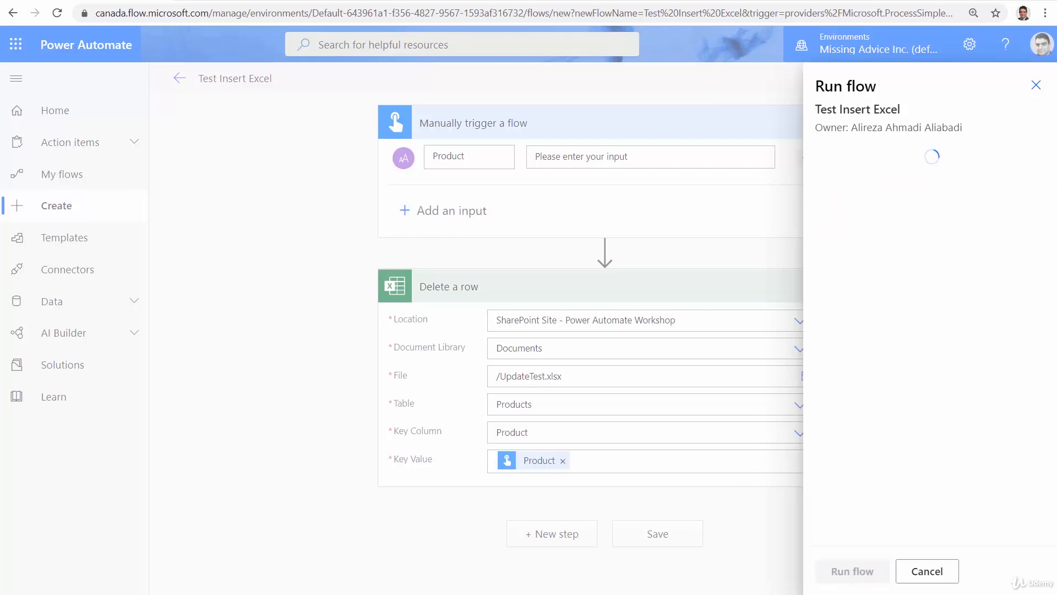
click(846, 573)
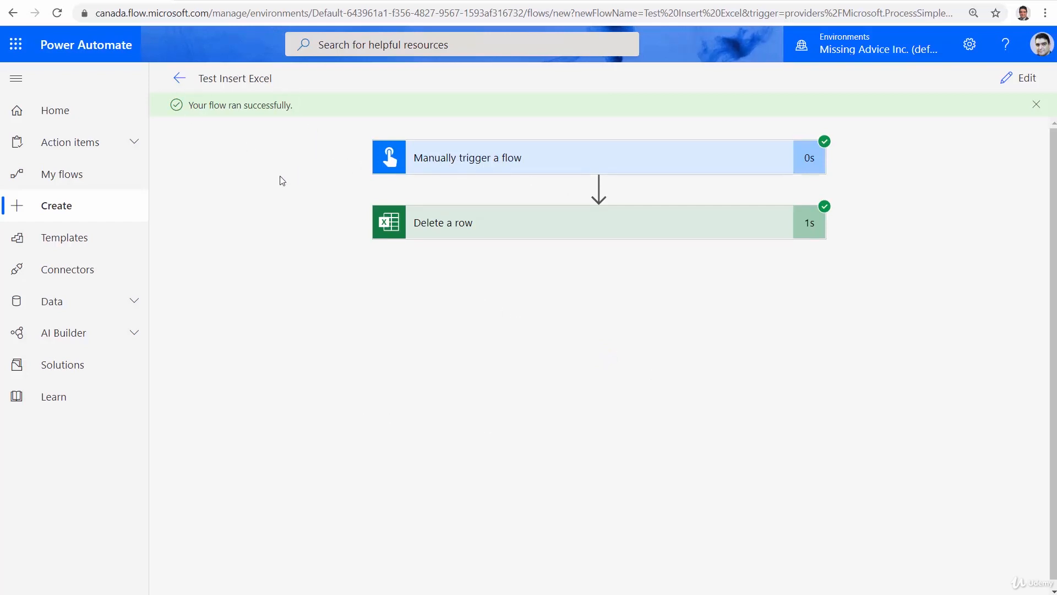
Open UpdateTest.xlsx from the SharePoint Documents library to check the Products table for the deleted row, and return to Power Automate
click(556, 2)
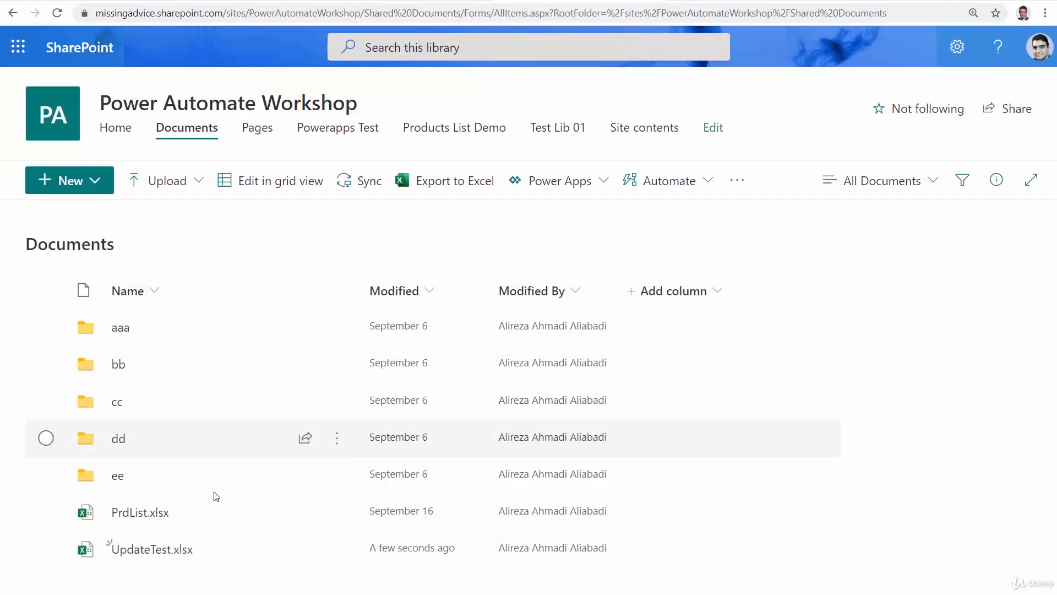
click(147, 550)
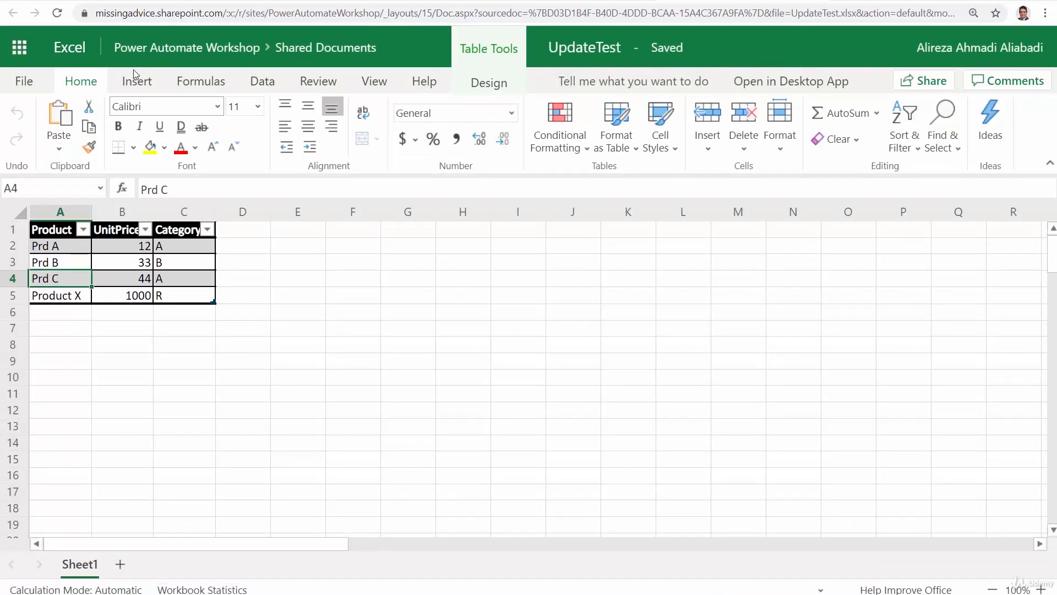
click(95, 1)
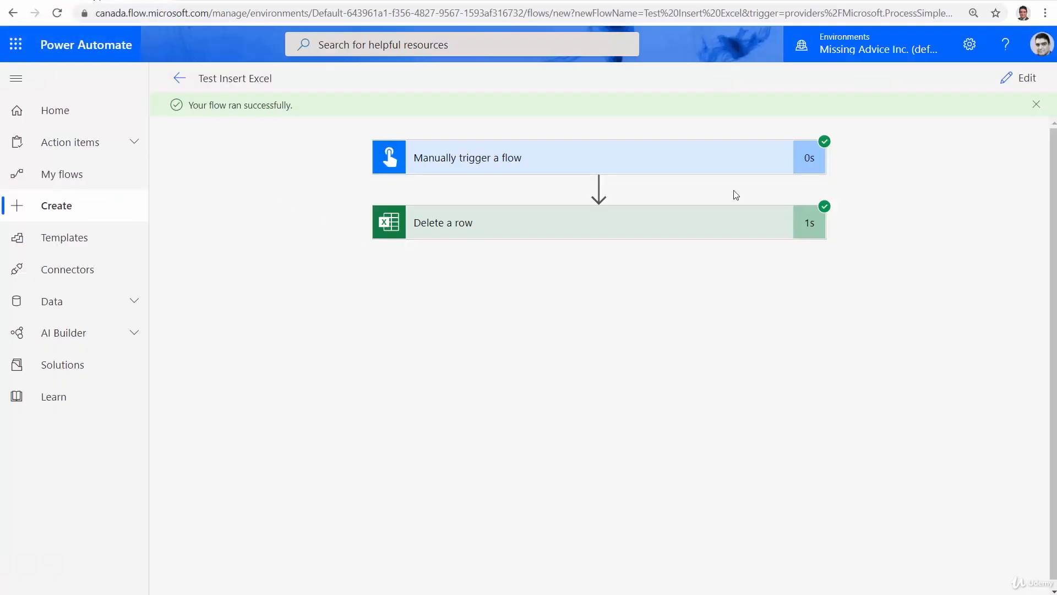
Test the flow again with the nonexistent product ABC, and reopen the flow for editing after the run
click(1027, 79)
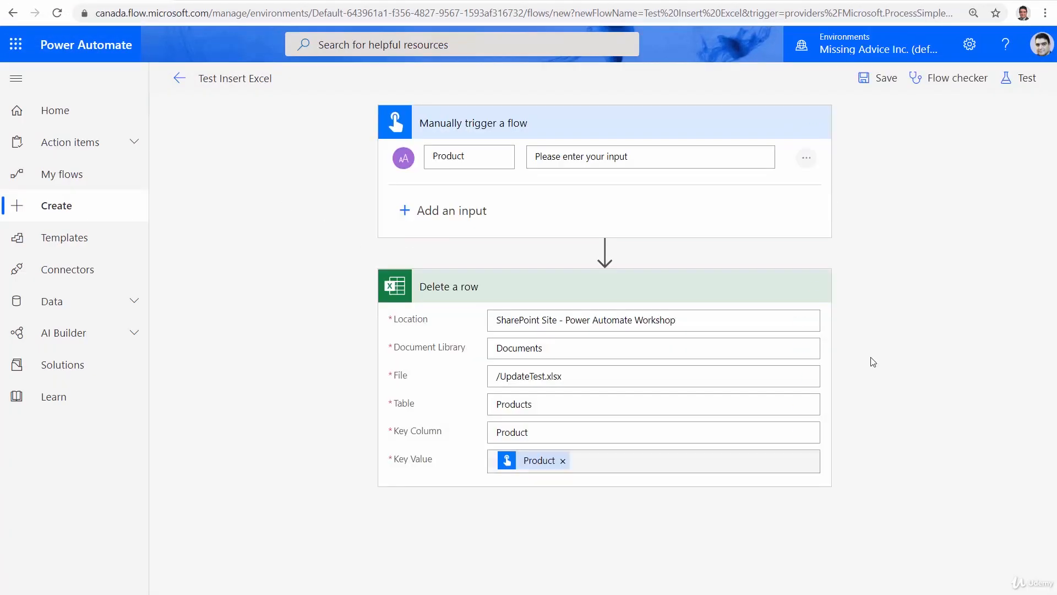
click(1025, 80)
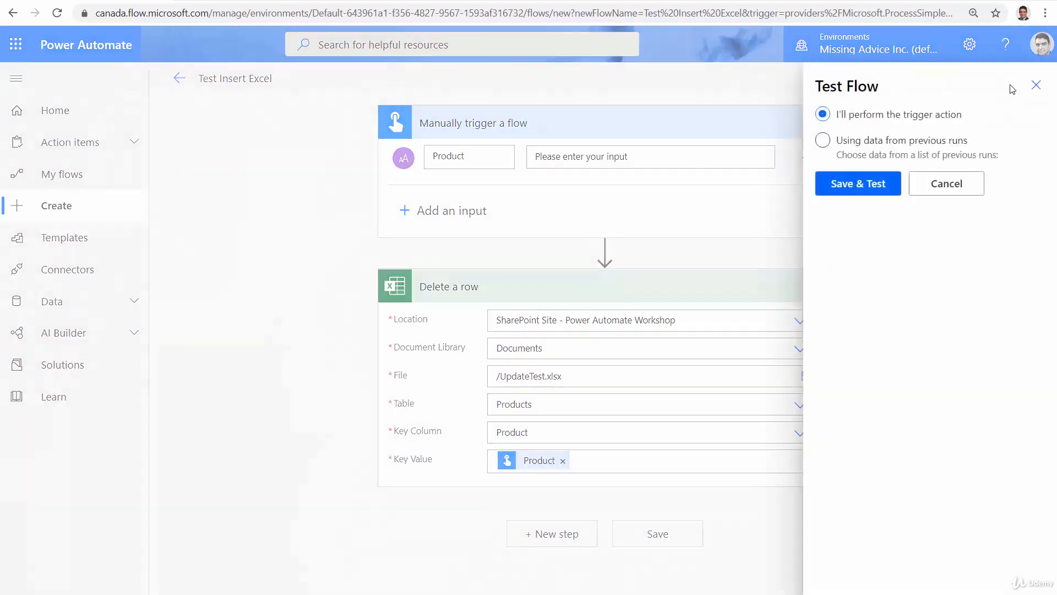
click(849, 185)
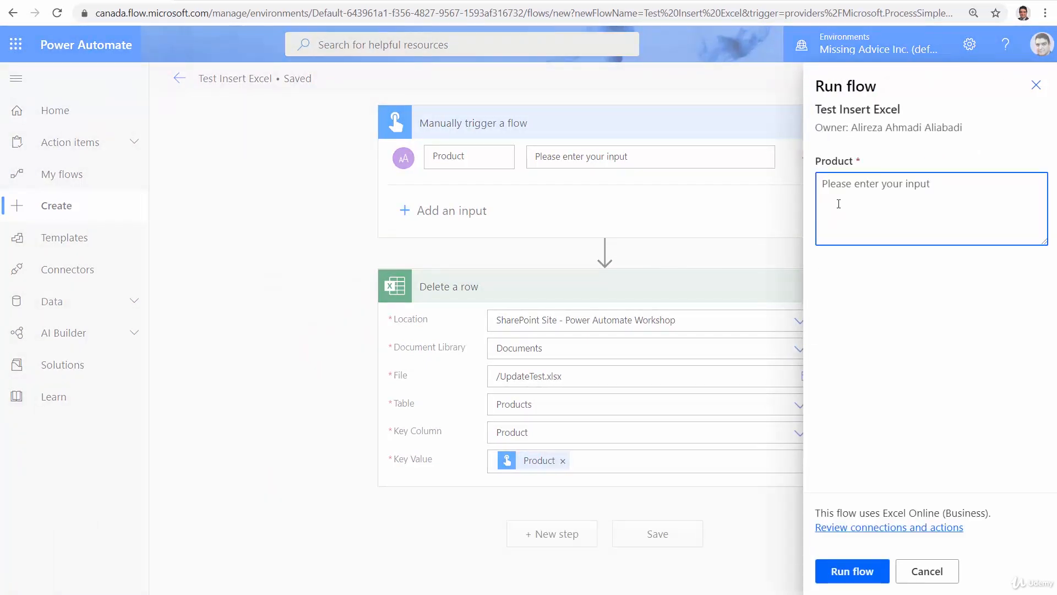
text(ABC)
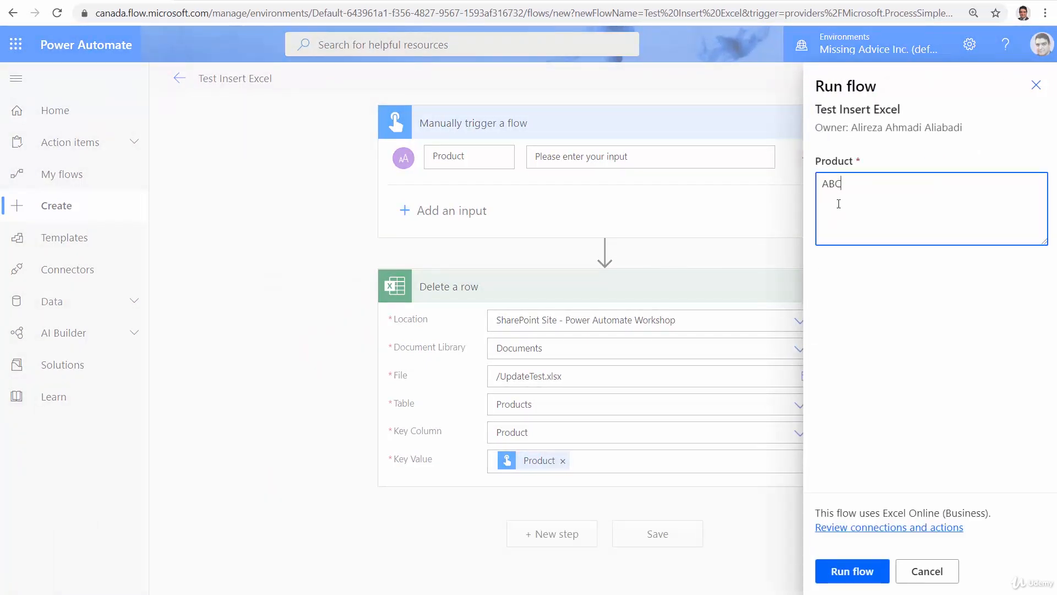
click(855, 572)
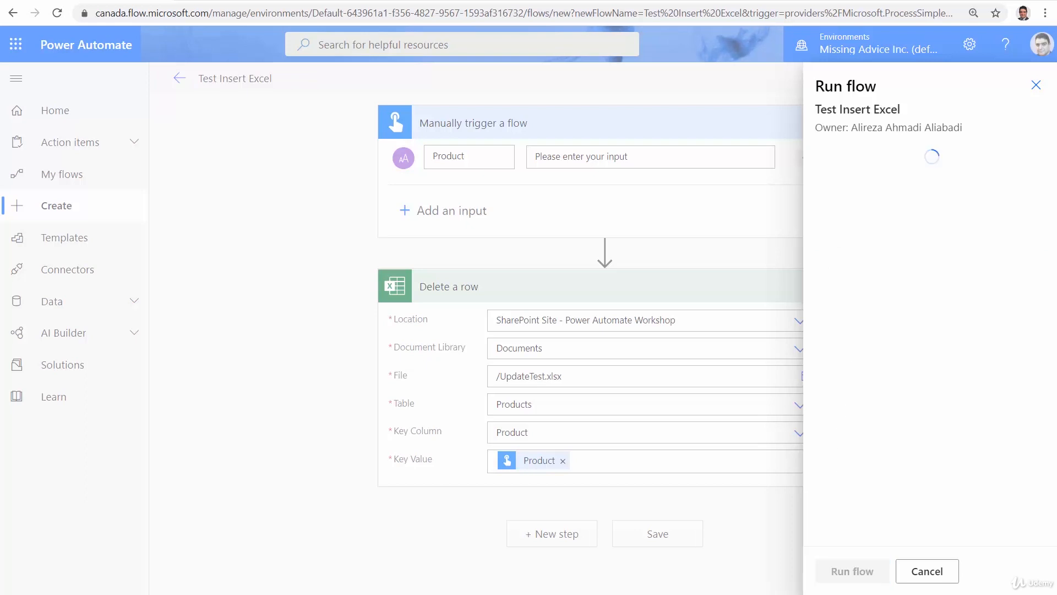
click(850, 572)
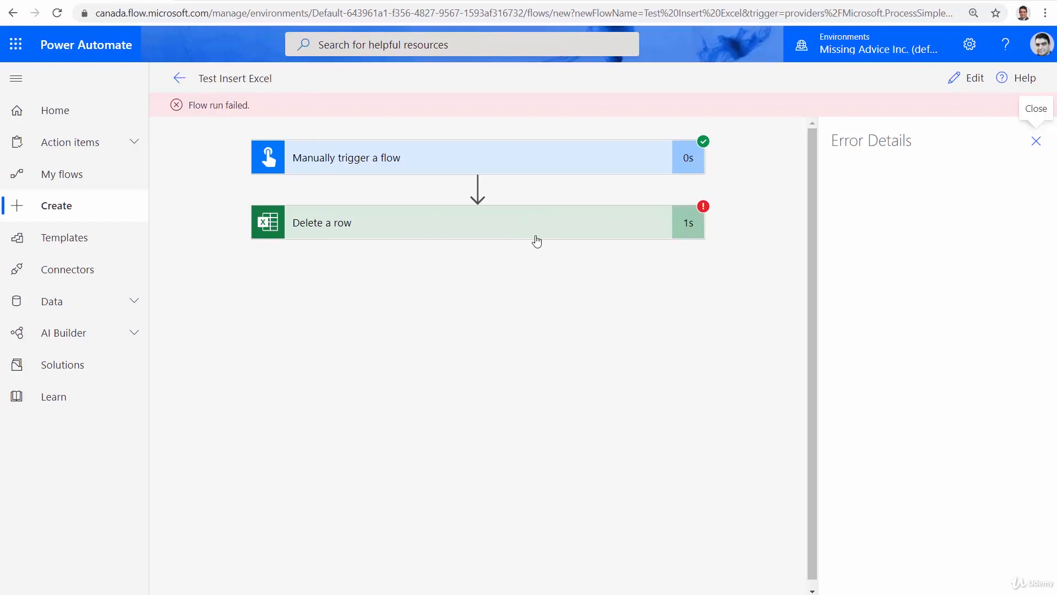
click(960, 80)
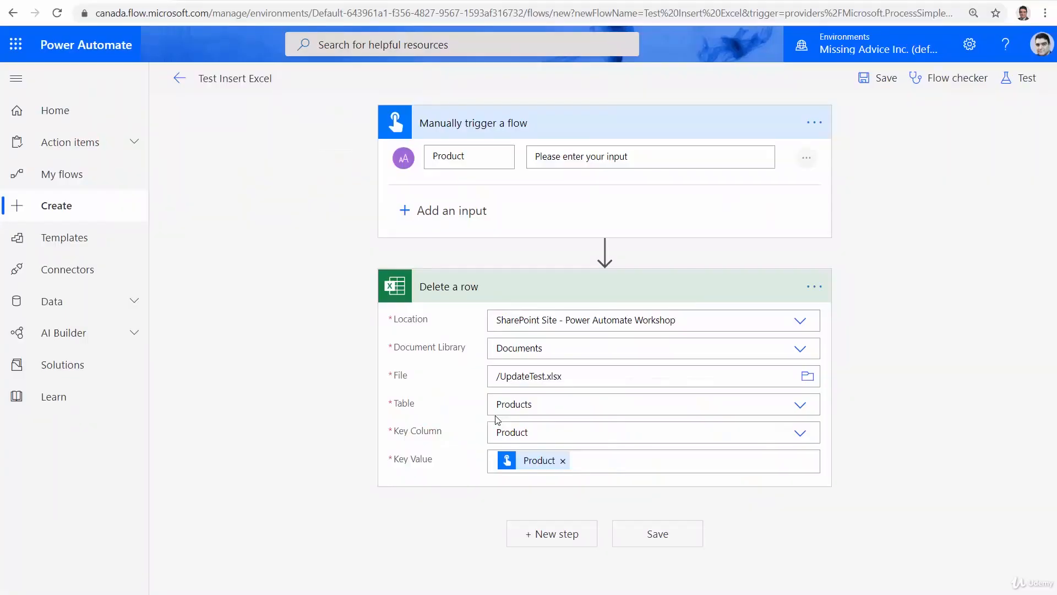
Switch to UpdateTest.xlsx in Excel and add a column with the header ID to the Products table in cell D1
click(730, 1)
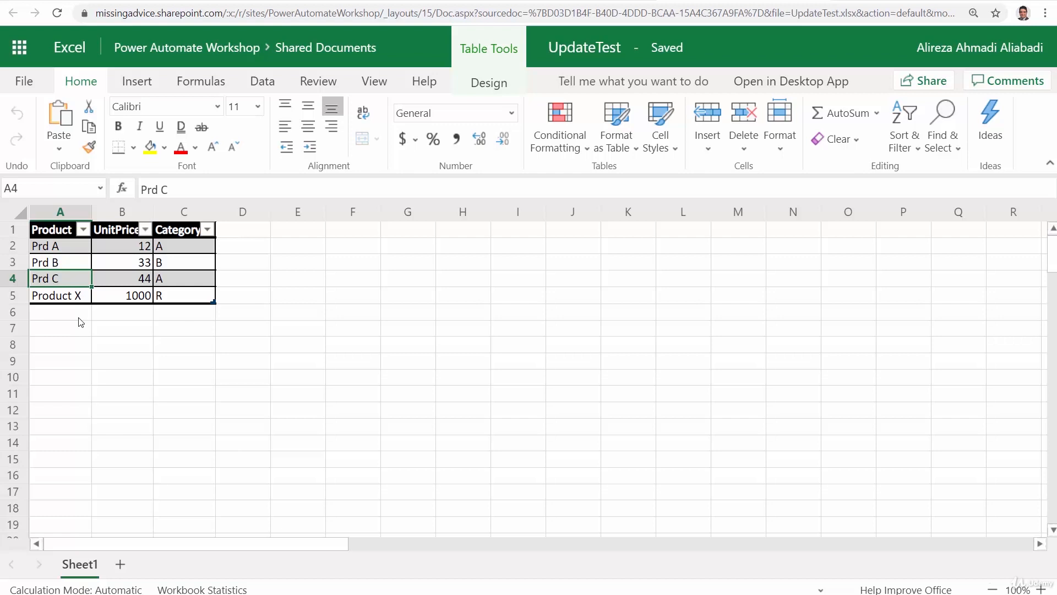
click(121, 296)
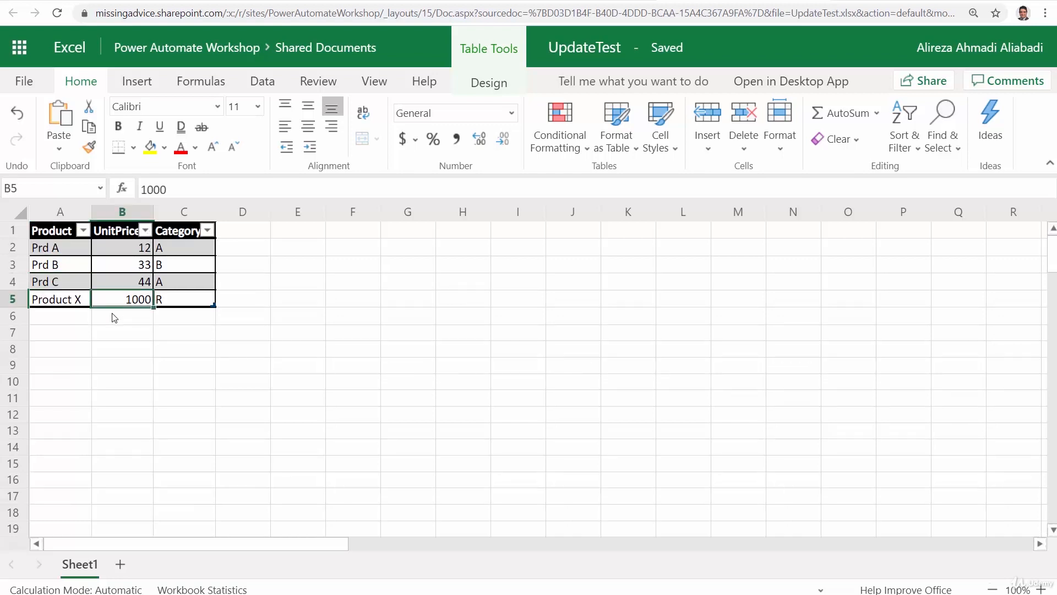
click(230, 231)
text(ID)
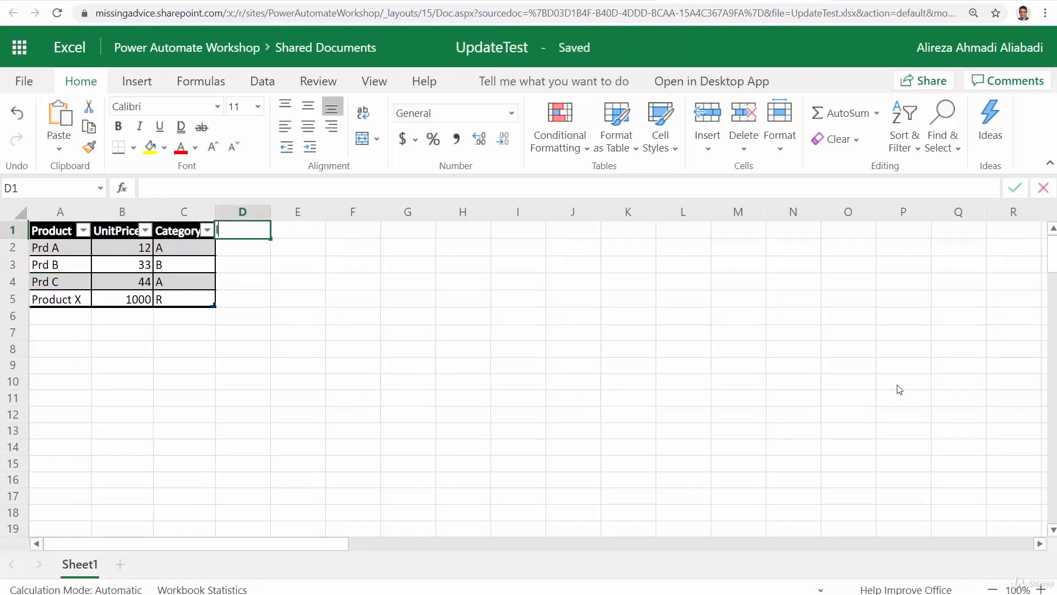
key(Return)
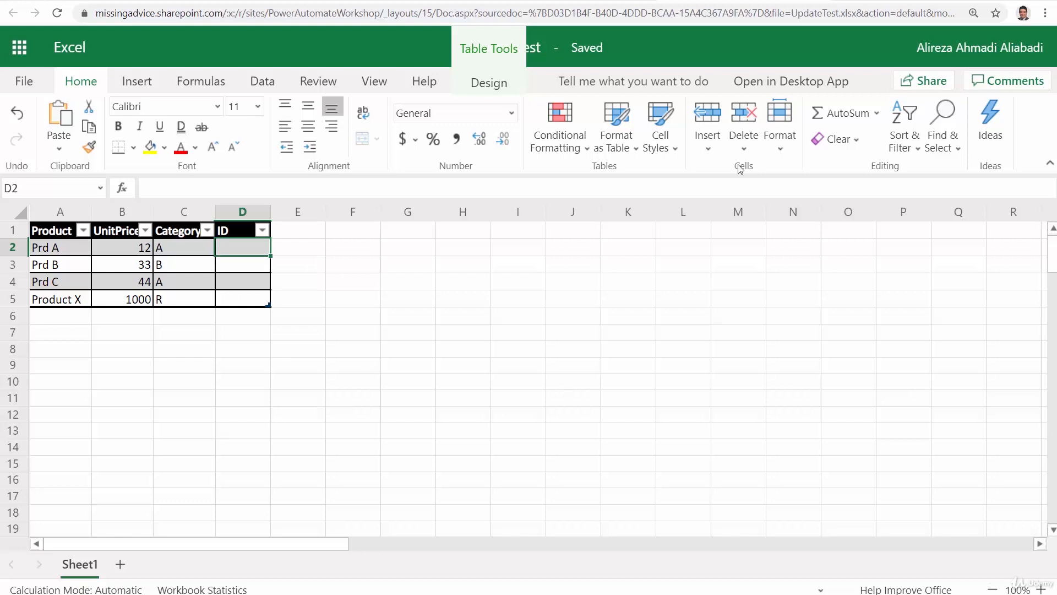
Number the four product rows 1, 2, 3 and 4 in the ID column
text(1)
key(Return)
text(2)
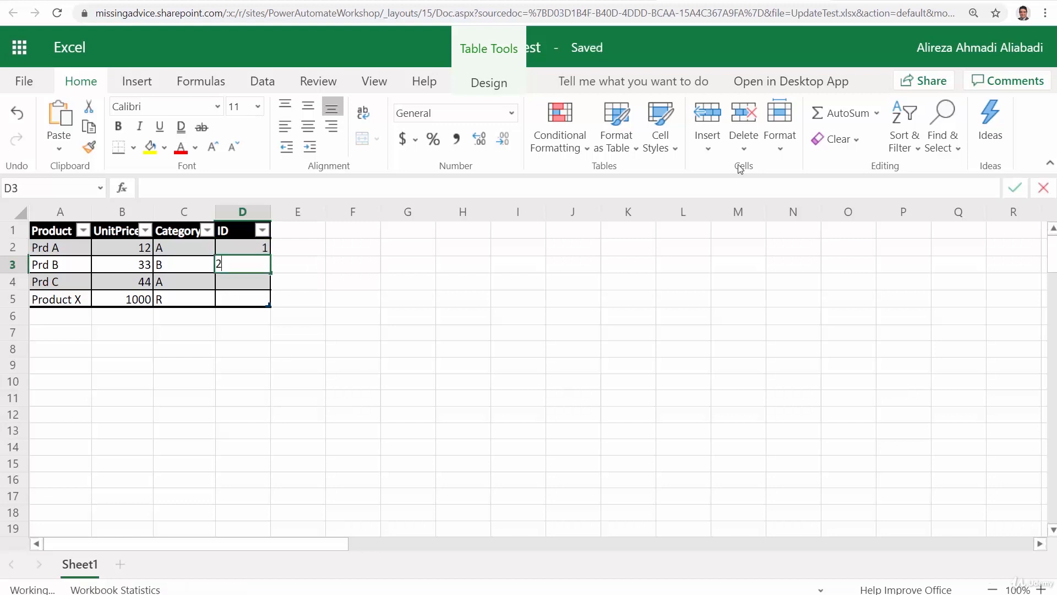
key(Return)
text(3)
key(Return)
text(4)
key(Return)
key(Up)
key(Up)
key(Up)
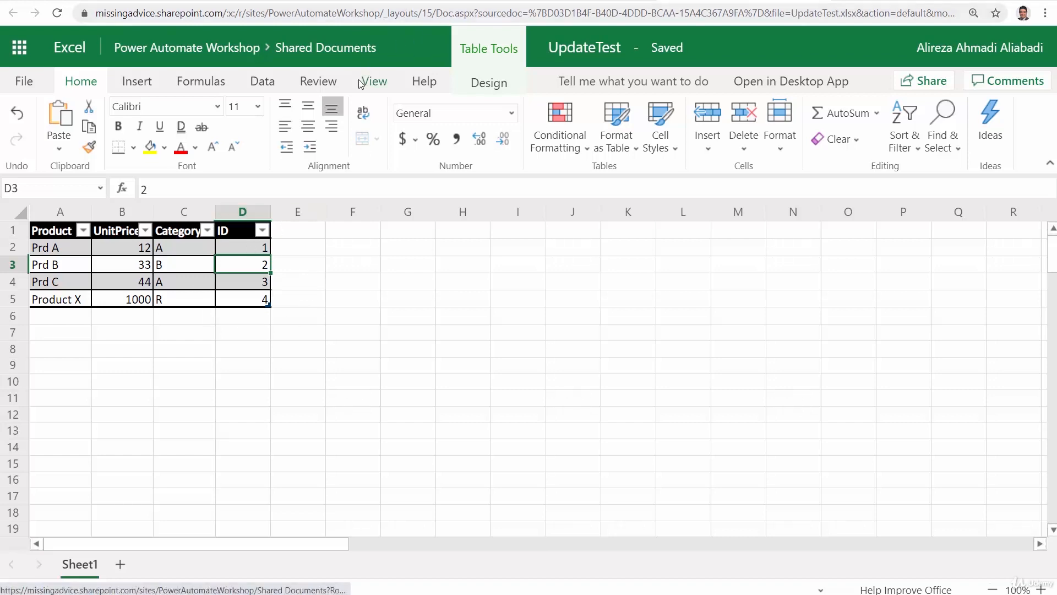
Back in Power Automate, save the Test Insert Excel flow and reopen it for editing to reload the table's columns
click(311, 53)
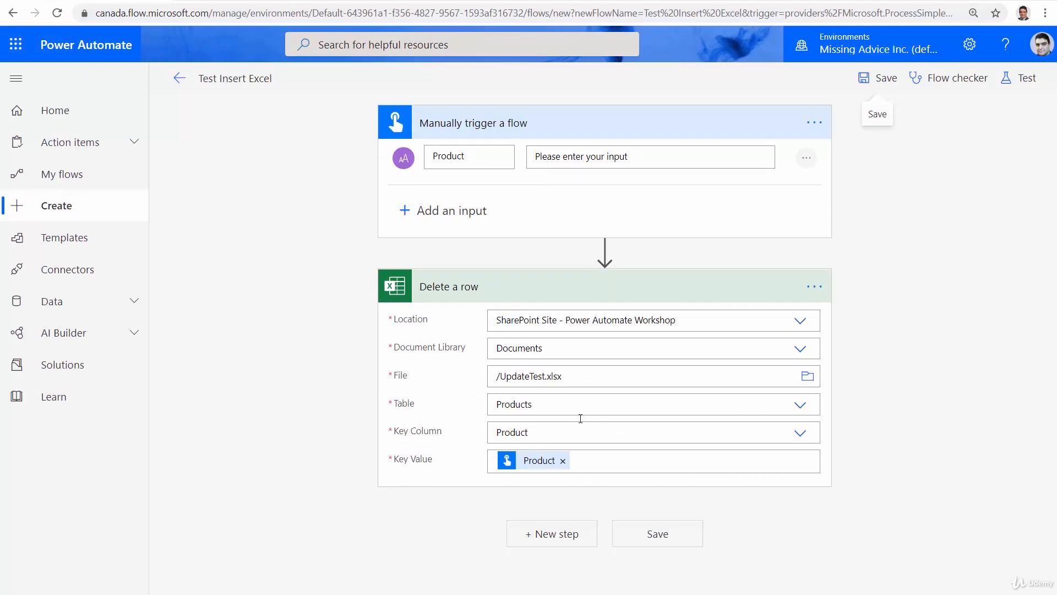
click(802, 434)
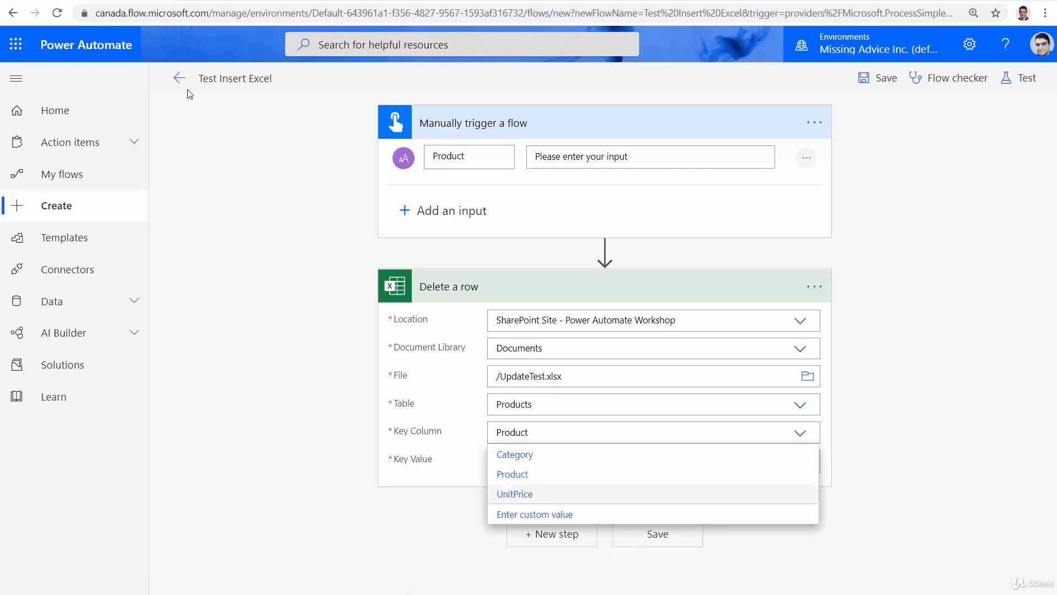
click(873, 80)
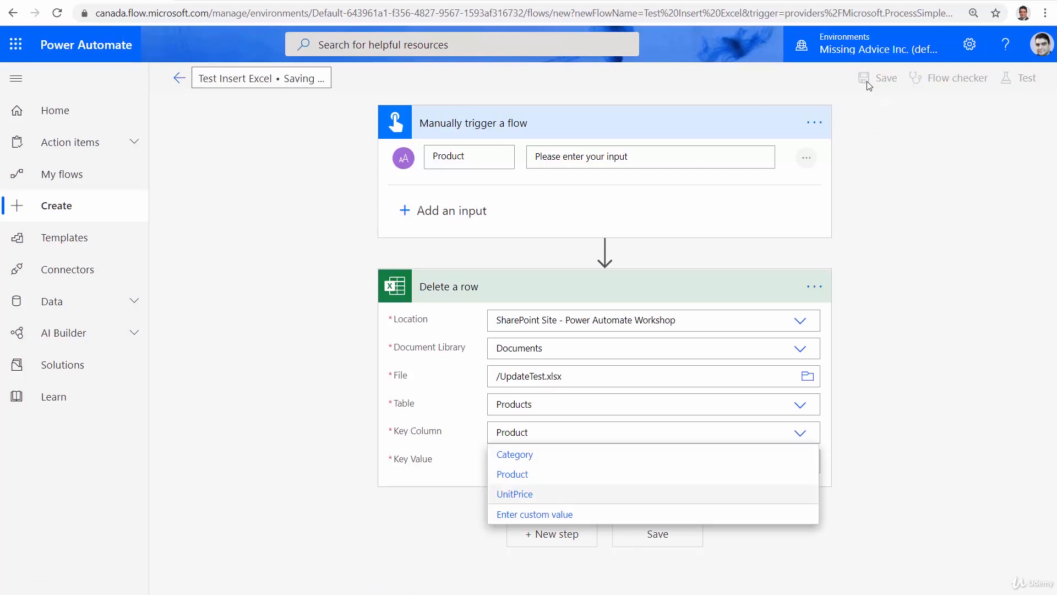
click(179, 77)
click(585, 135)
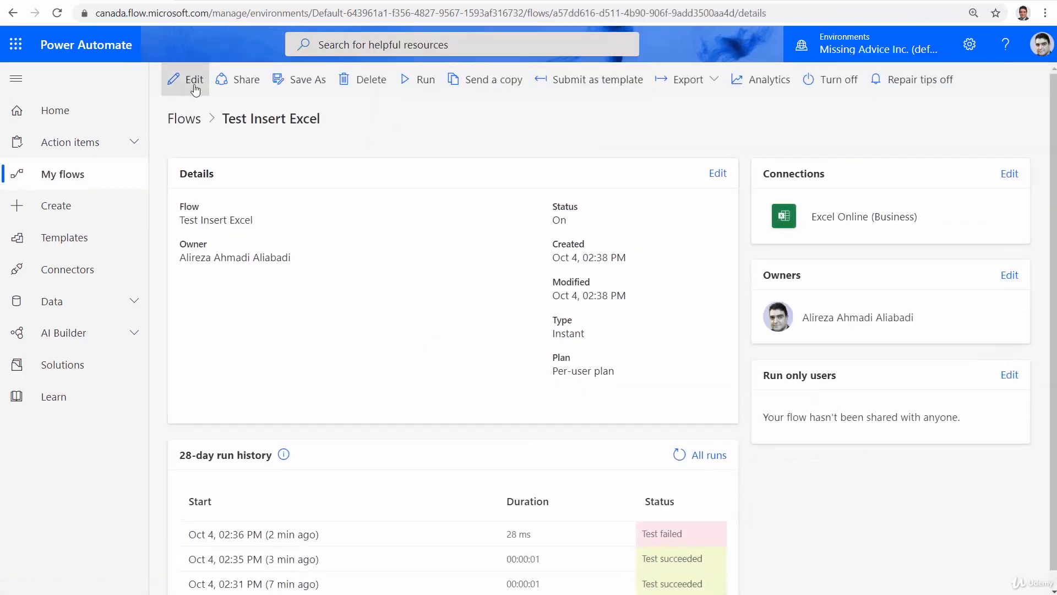
click(175, 79)
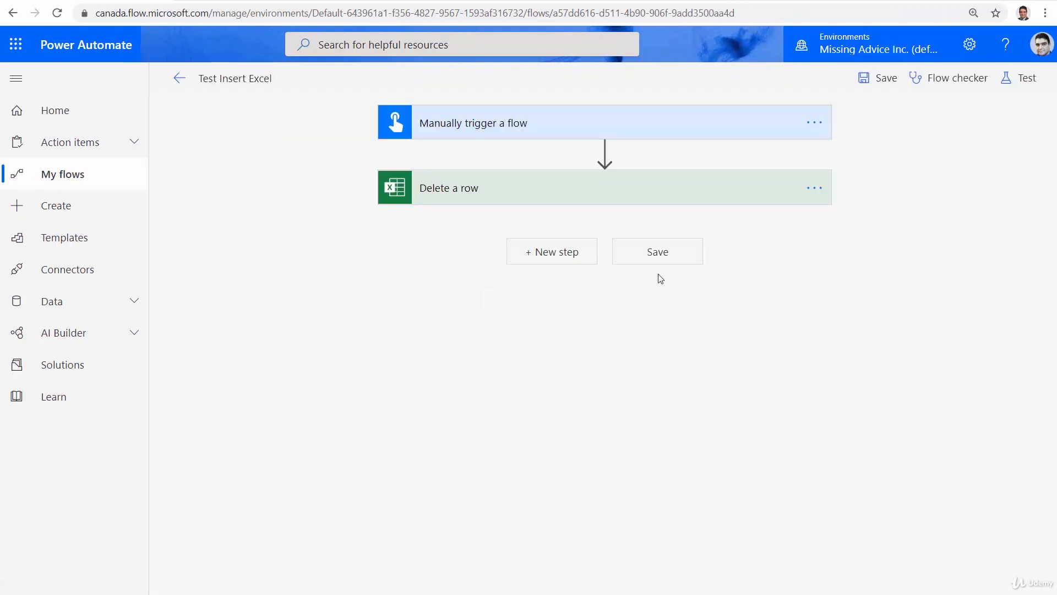
Set the Delete a row action's Key Column to ID and clear its Key Value
click(636, 204)
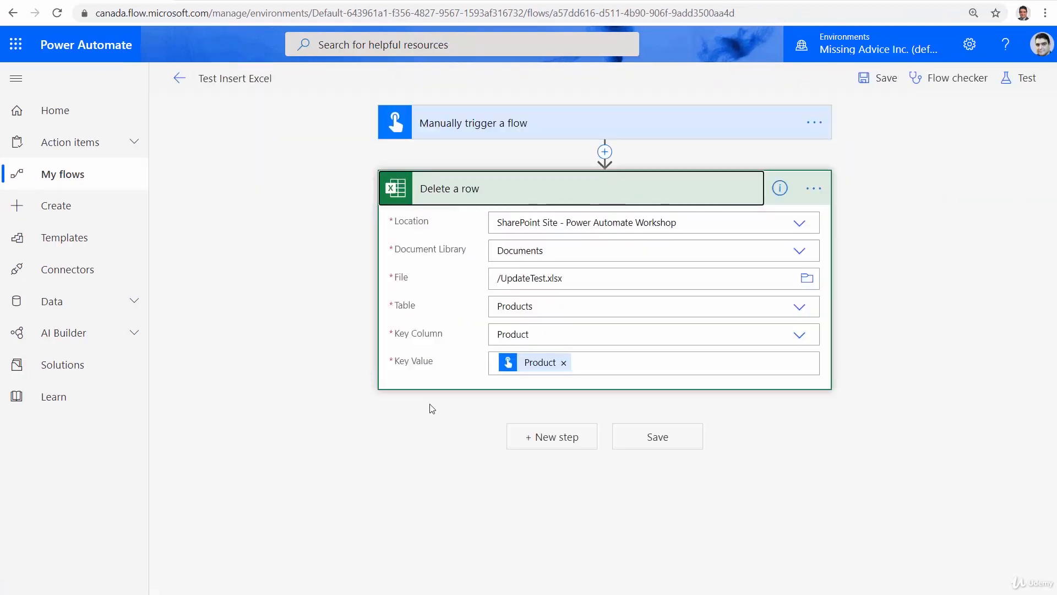
click(800, 336)
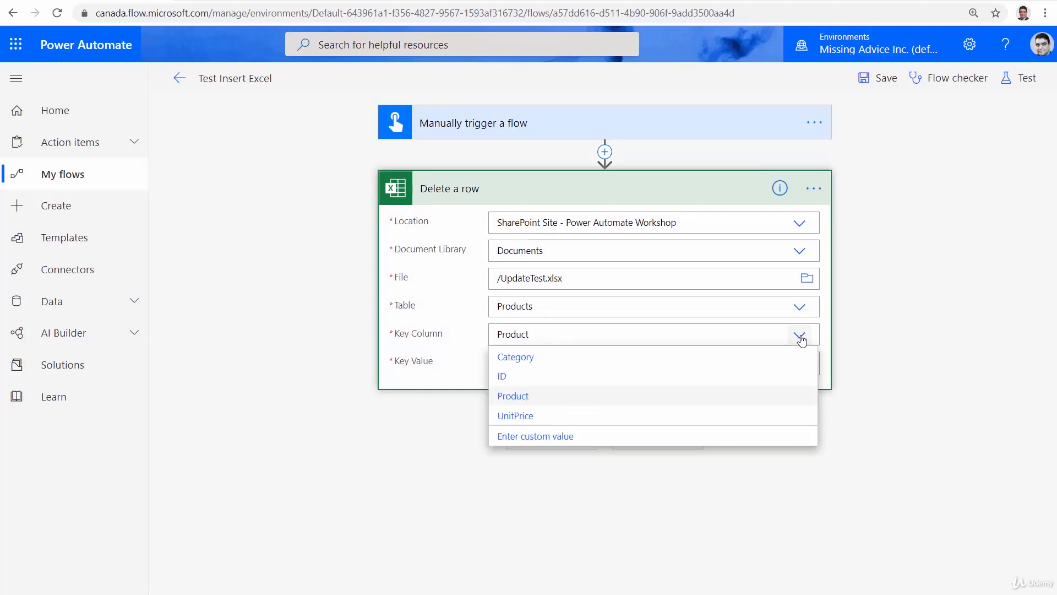
click(518, 380)
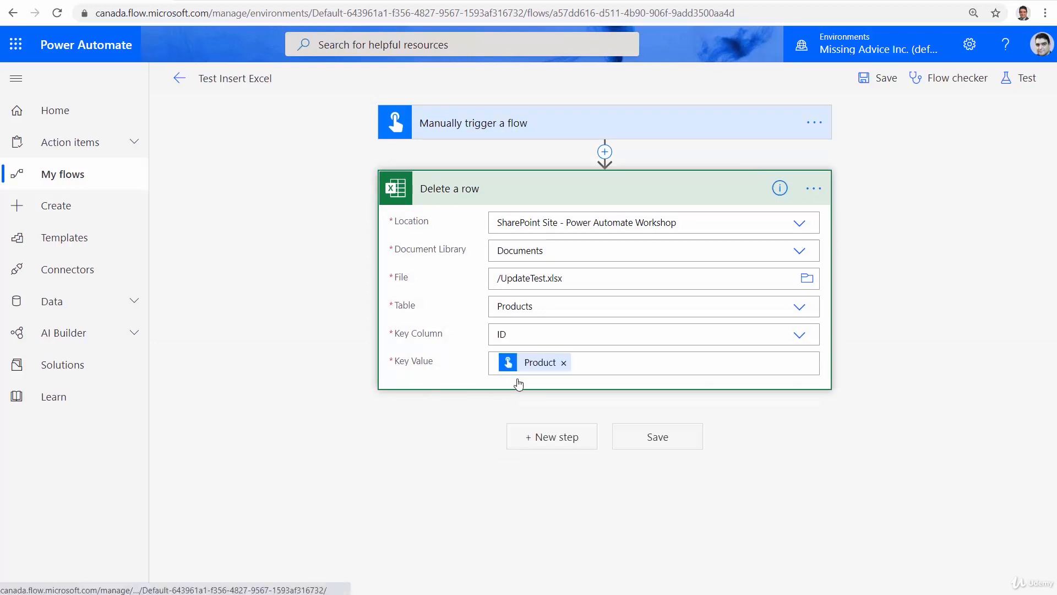
click(563, 363)
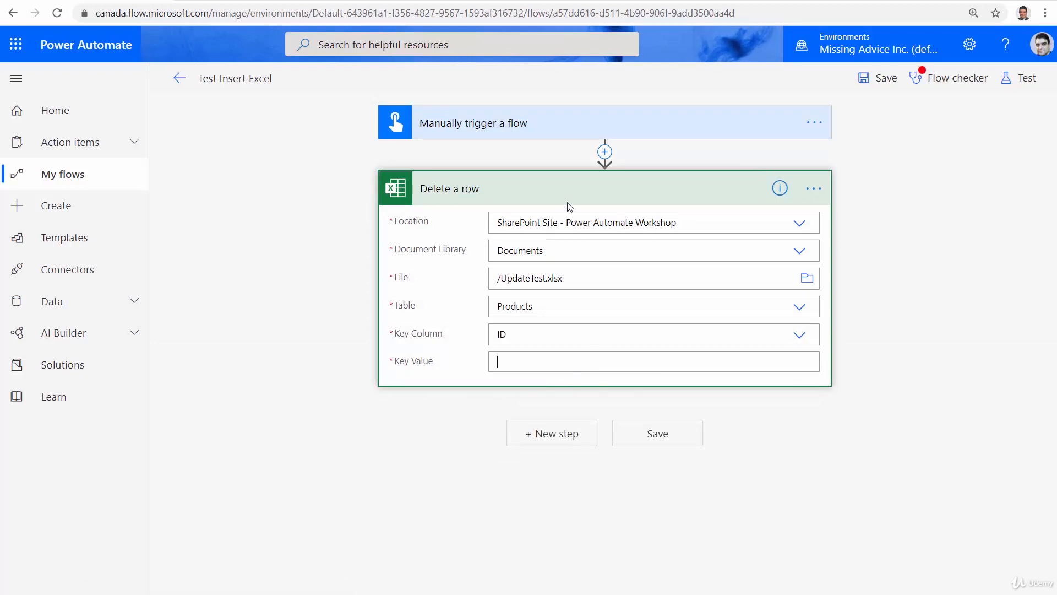
Rename the manual trigger's Product input to ID
click(540, 135)
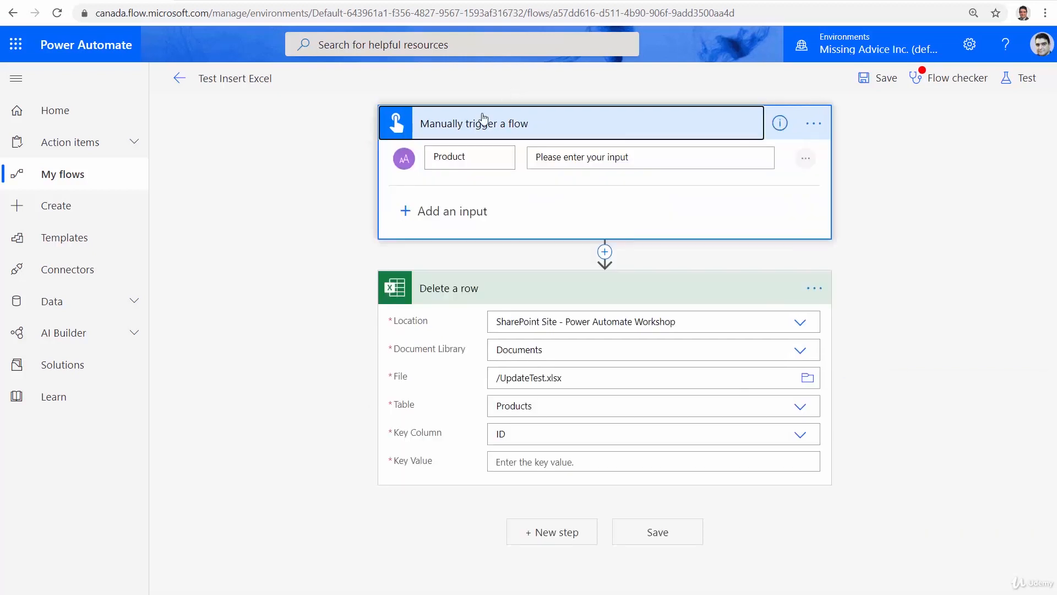
double_click(456, 160)
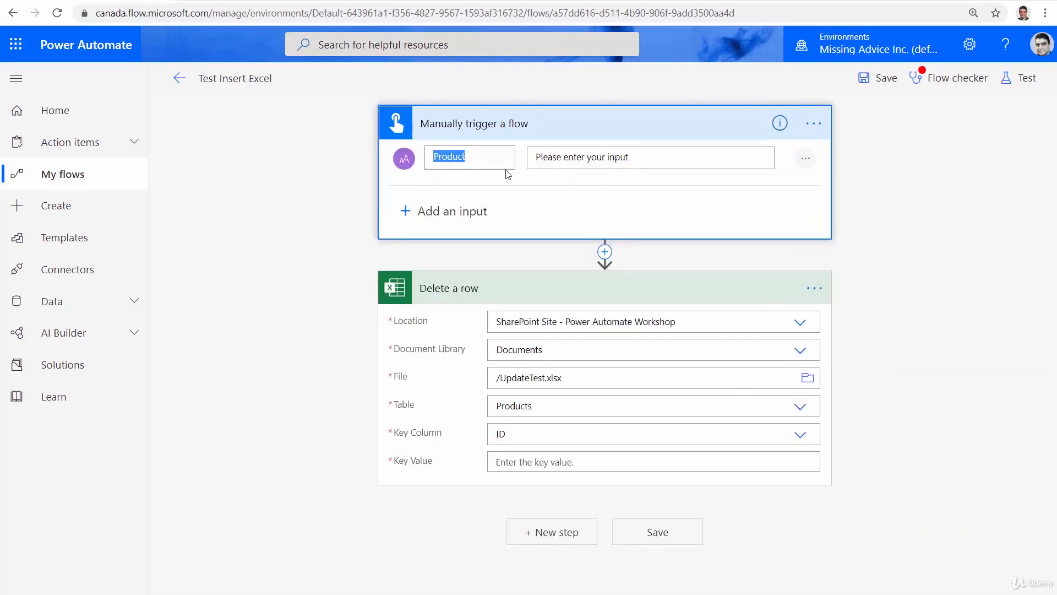
text(ID)
Set the Delete a row action's Key Value to the trigger's ID dynamic content and save the flow
click(503, 465)
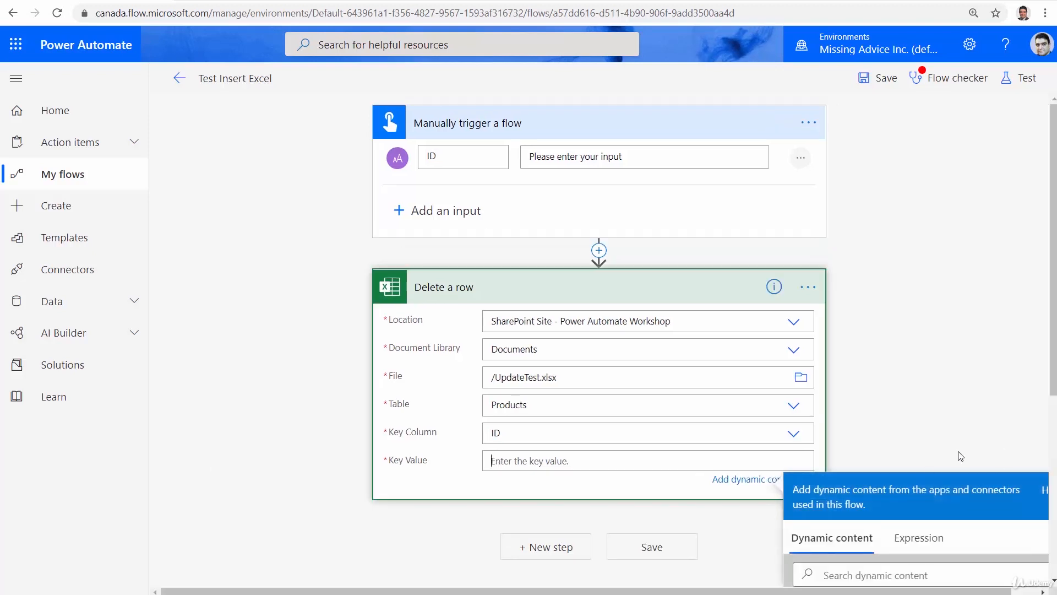
scroll(919, 539, down, 3)
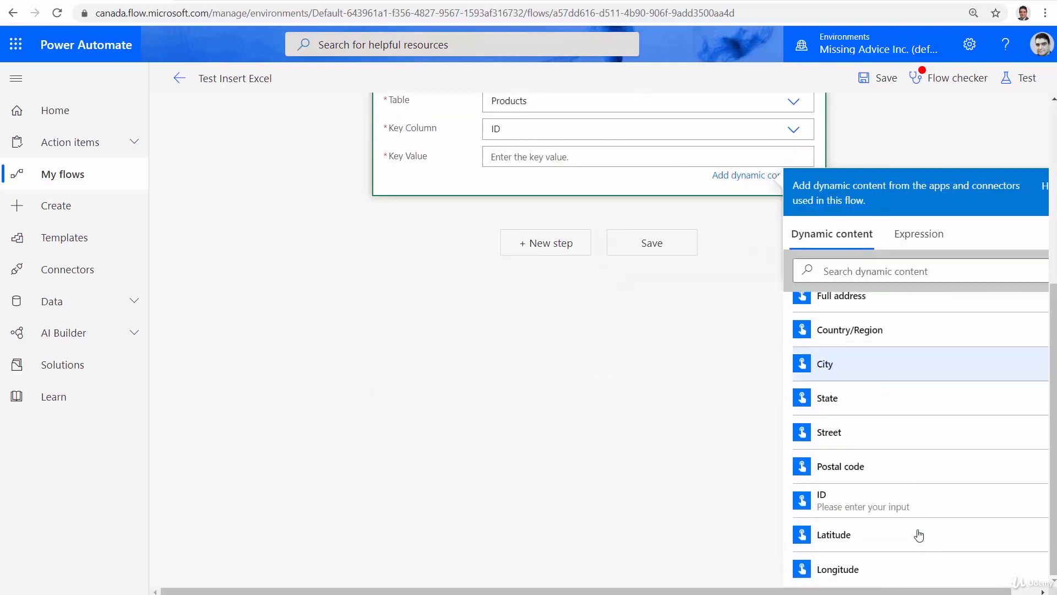
click(843, 513)
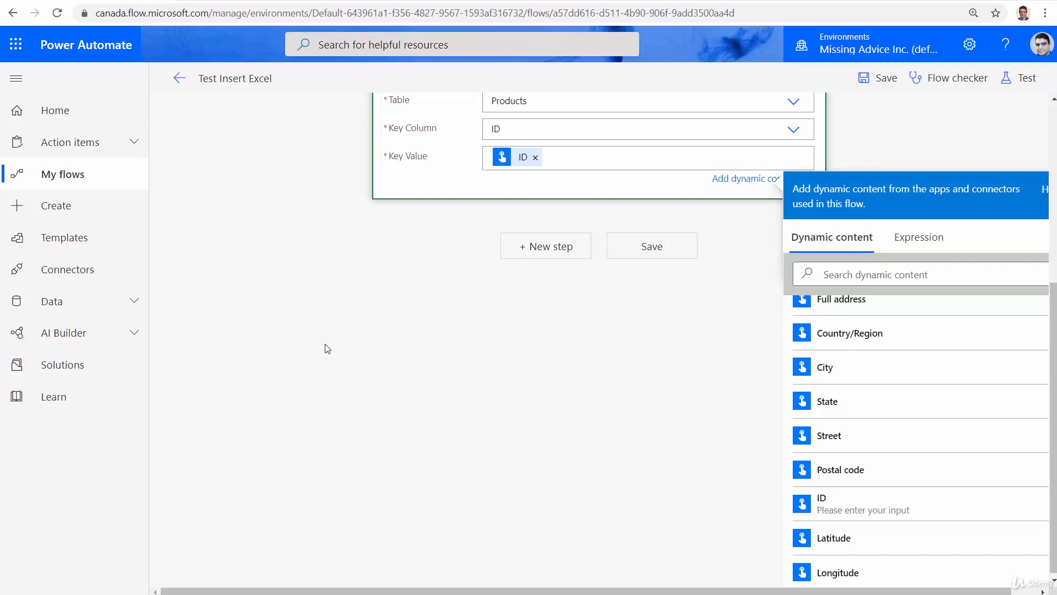
scroll(366, 363, up, 5)
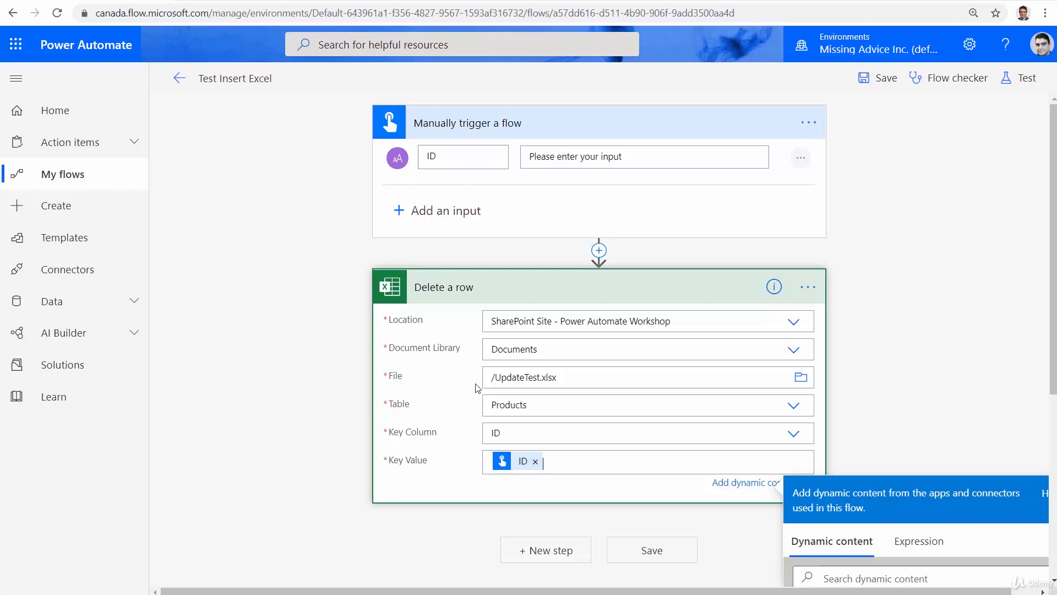
click(883, 79)
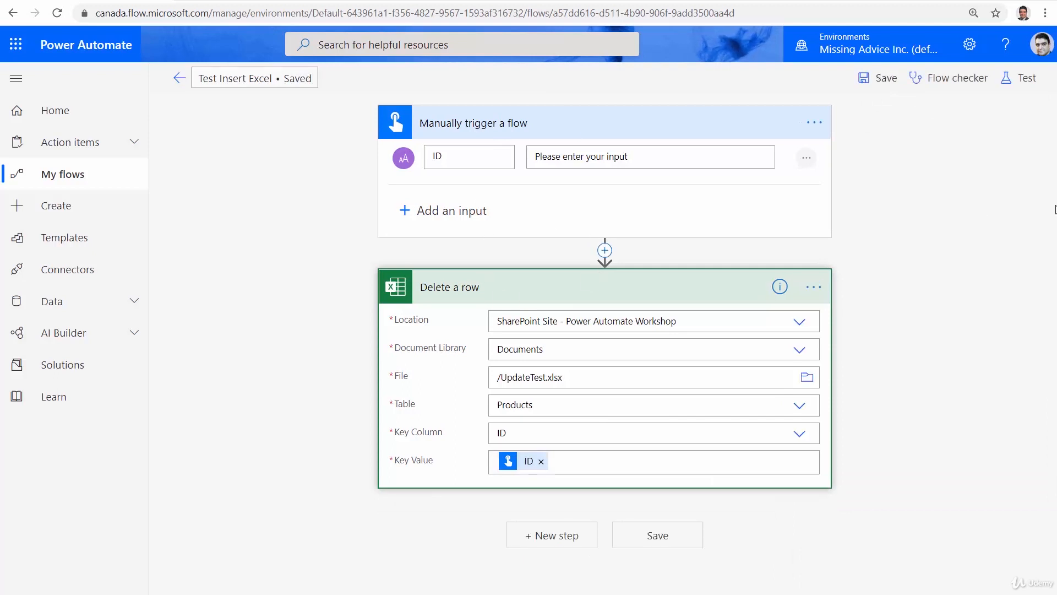
Test the flow by performing the trigger action with ID set to 2
click(1022, 77)
click(852, 122)
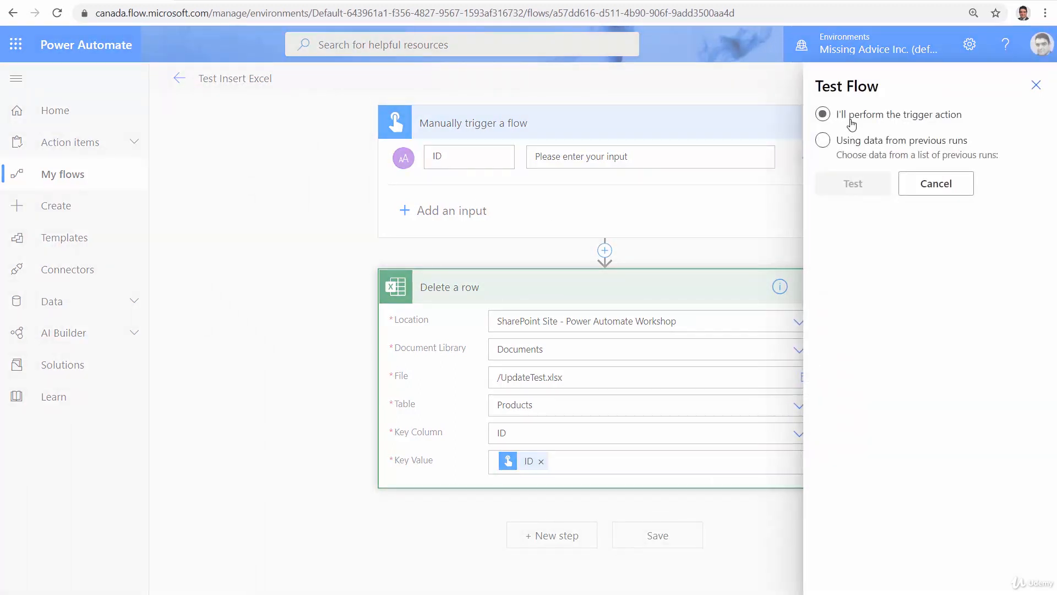
click(855, 185)
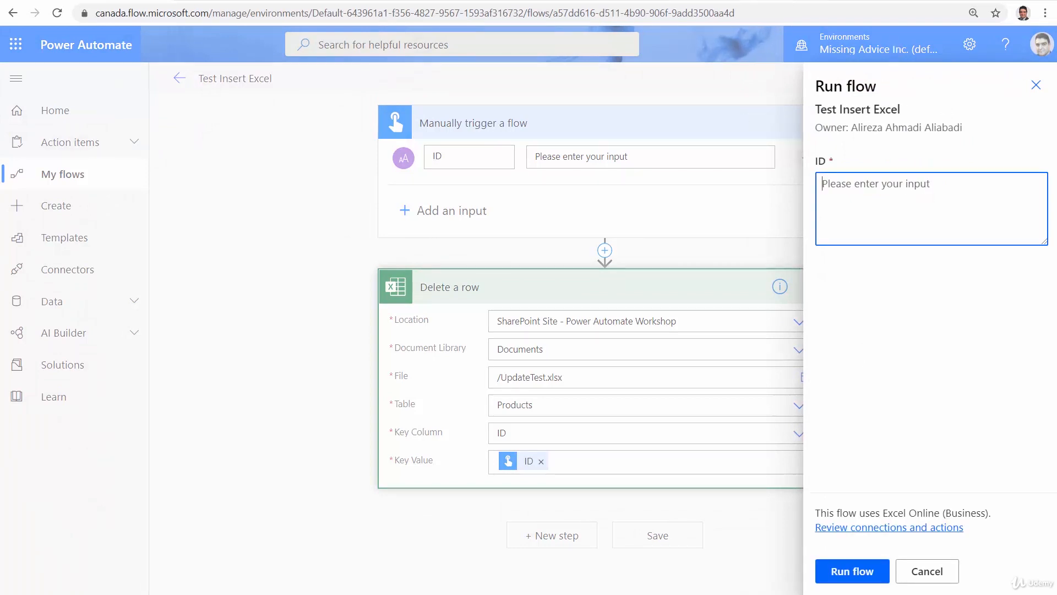
text(2)
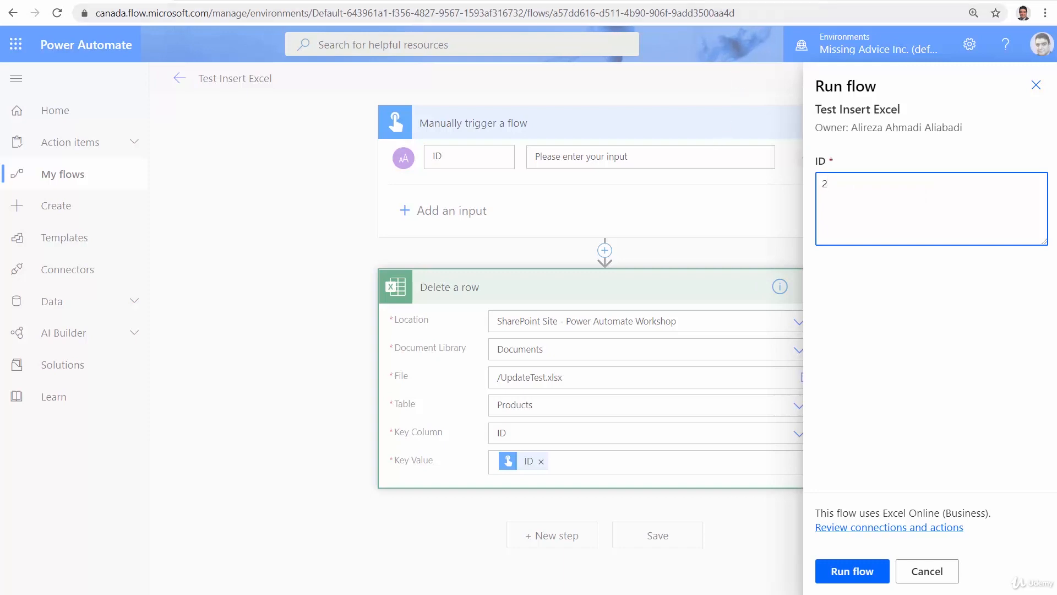
click(723, 0)
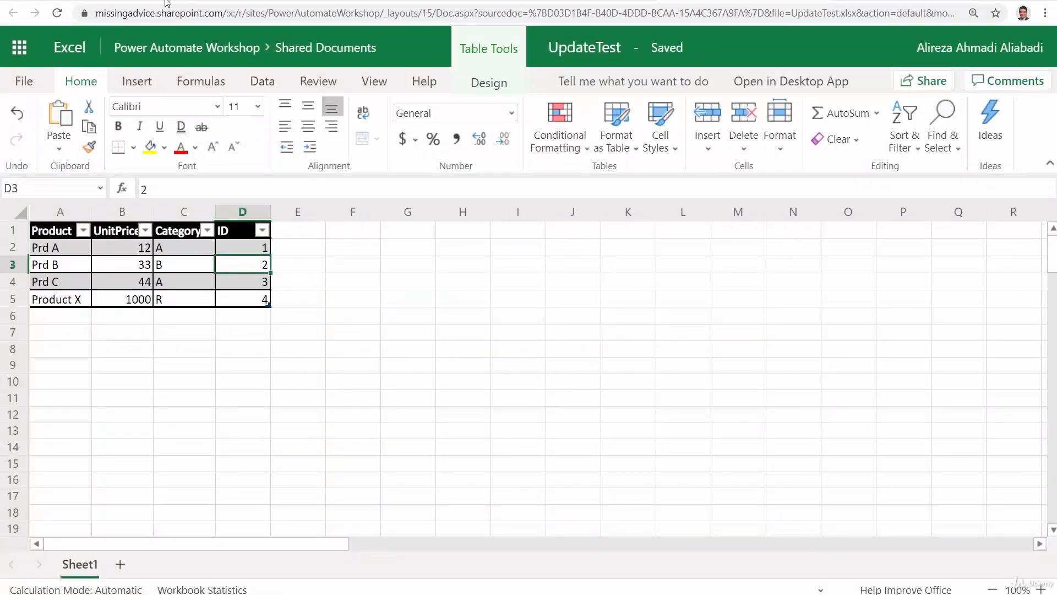
click(116, 3)
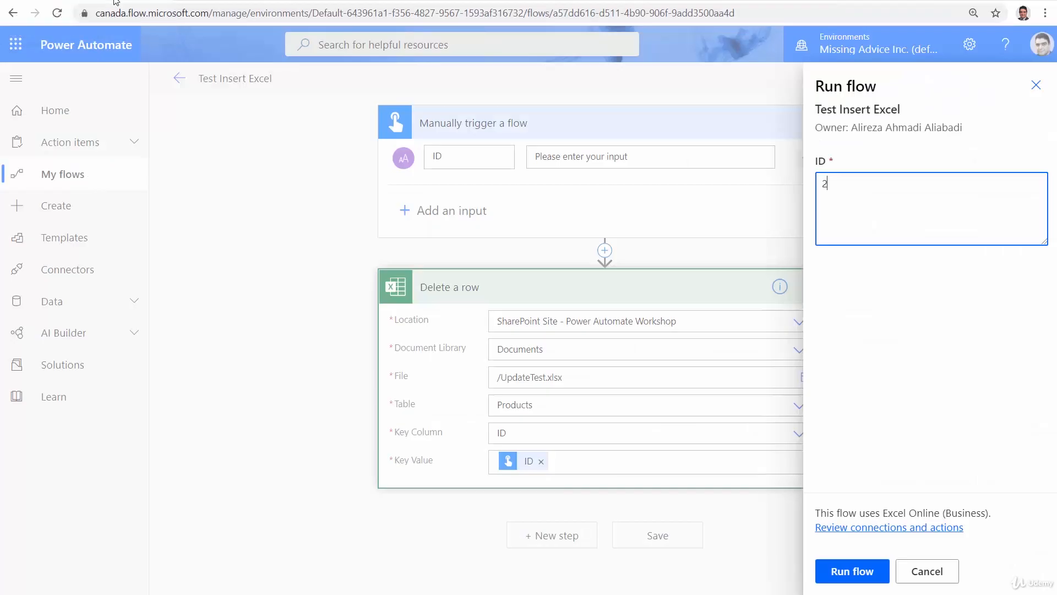
click(851, 576)
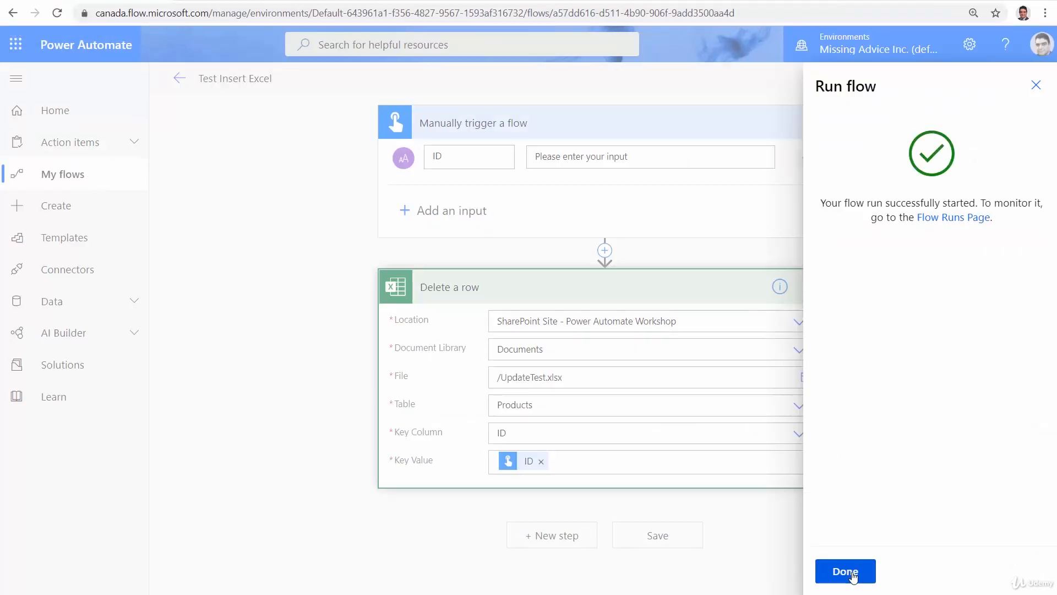
click(852, 571)
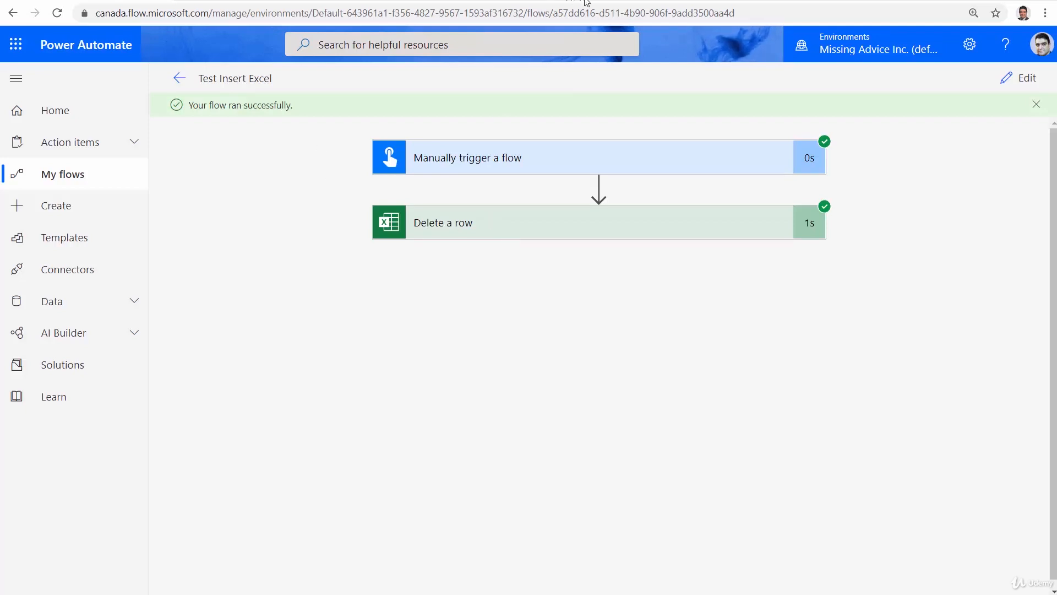
Check the Products table in UpdateTest.xlsx for the row with ID 2, and return to Power Automate
click(237, 1)
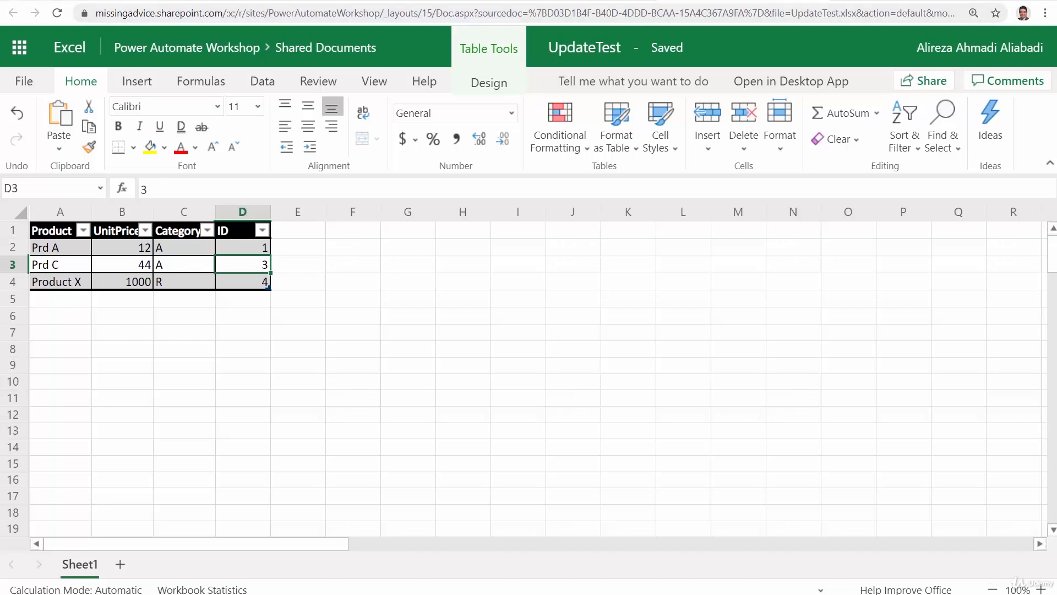
click(114, 1)
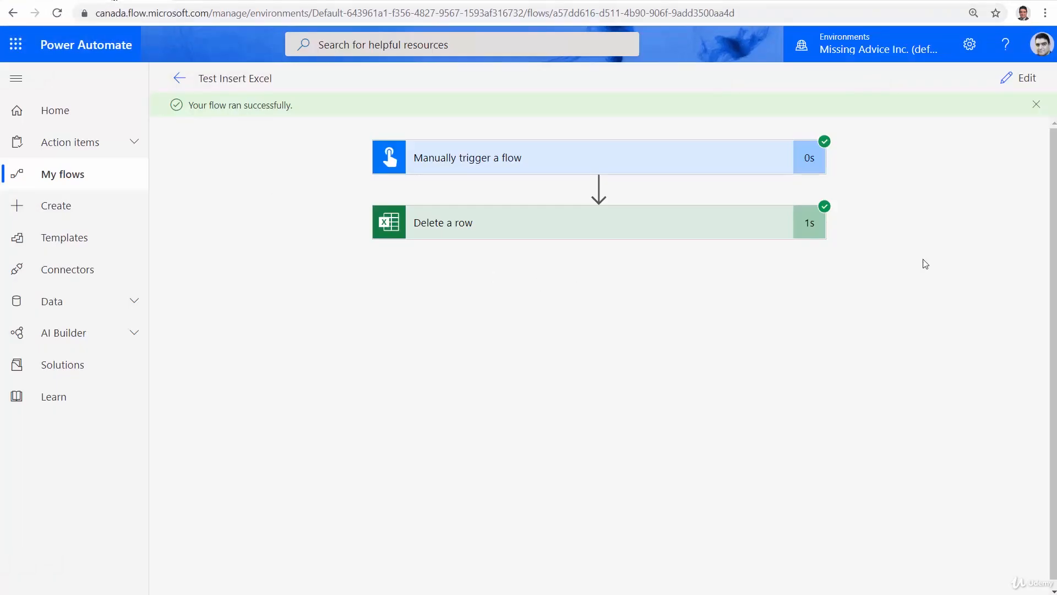
Reopen the flow for editing and delete the Delete a row action
click(1024, 77)
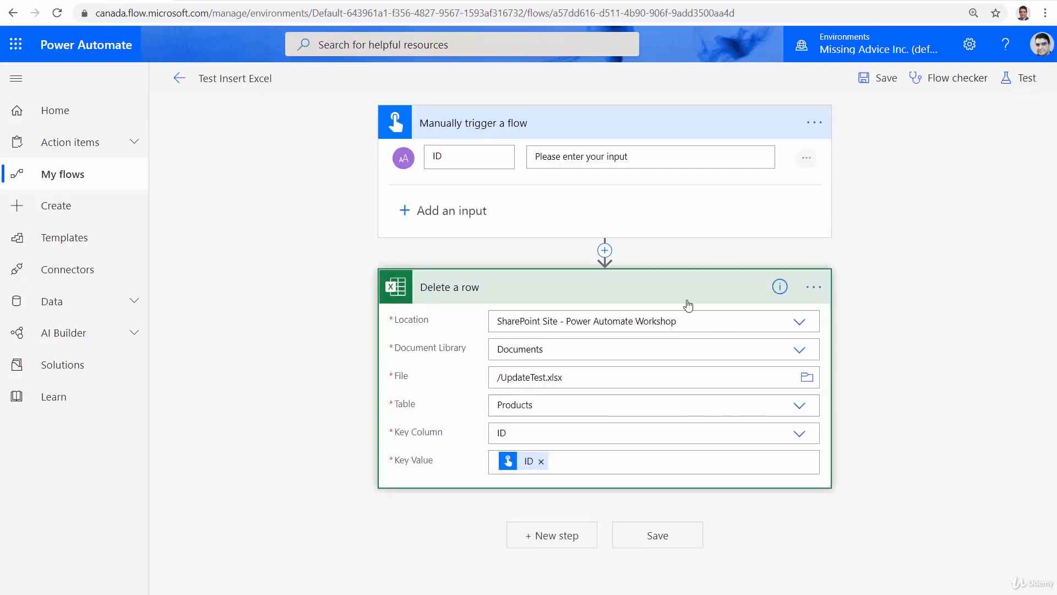
click(814, 286)
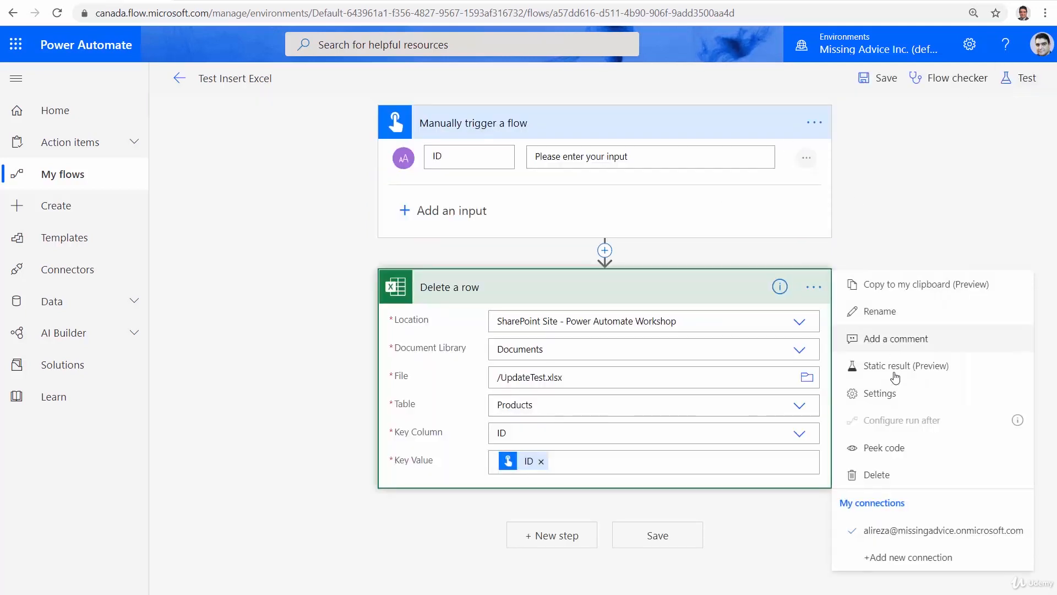
click(879, 475)
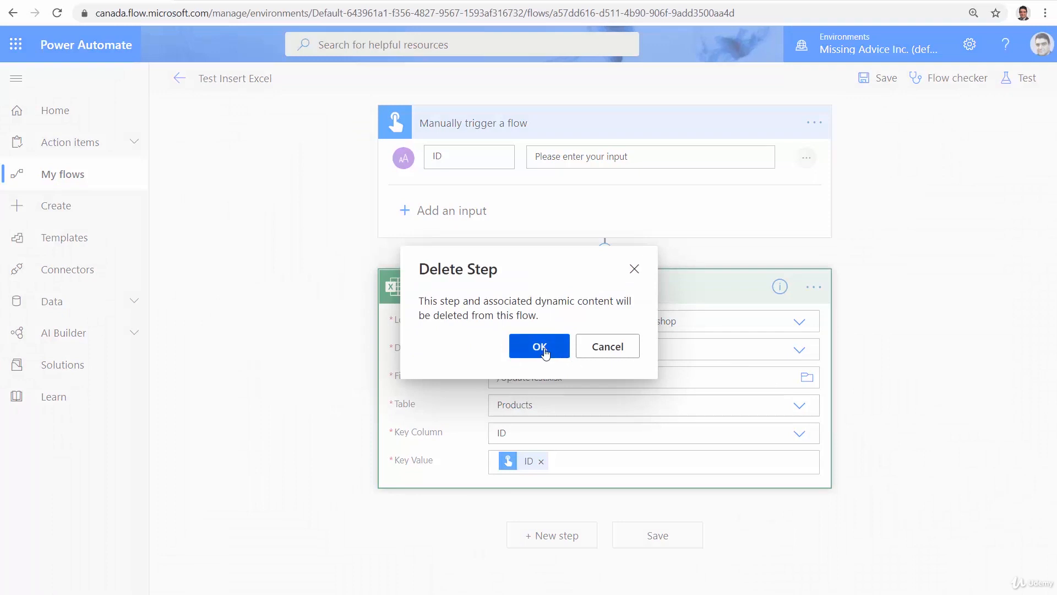
key(Return)
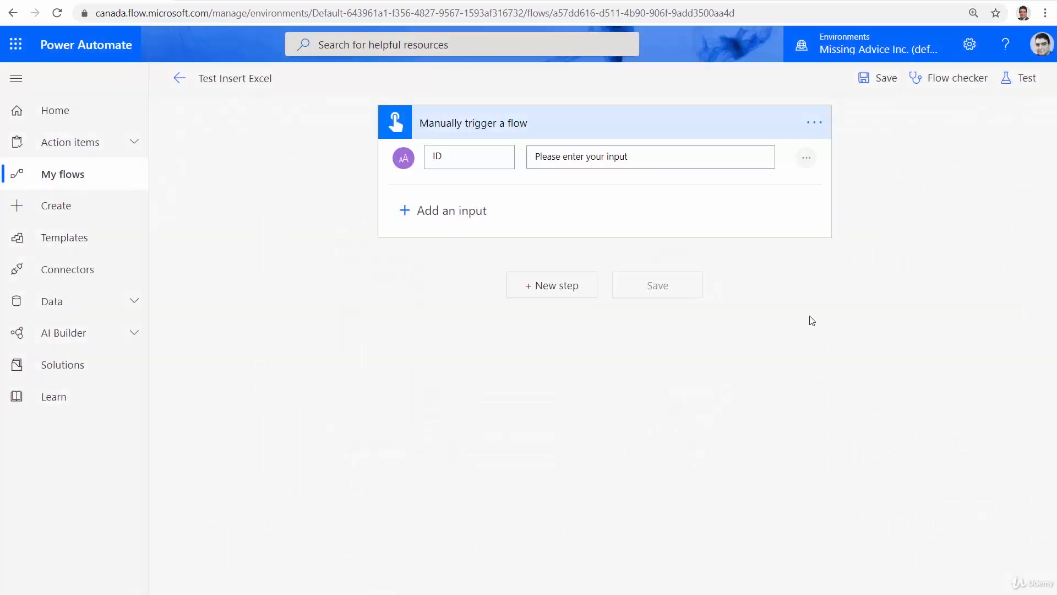
Add an Excel Online (Business) Update a row action after the manual trigger
click(564, 287)
click(593, 310)
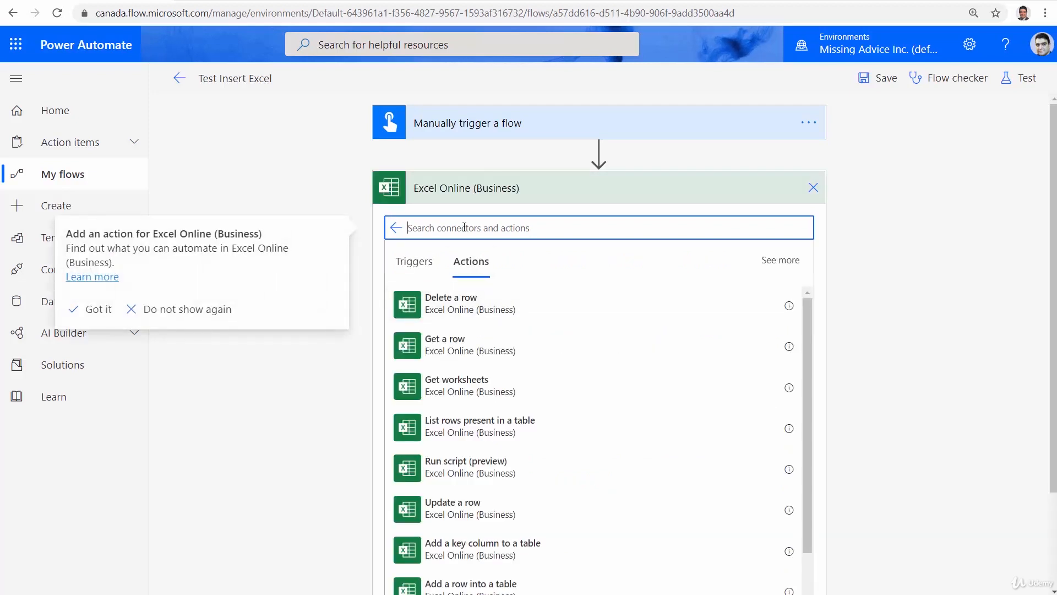
text(Update)
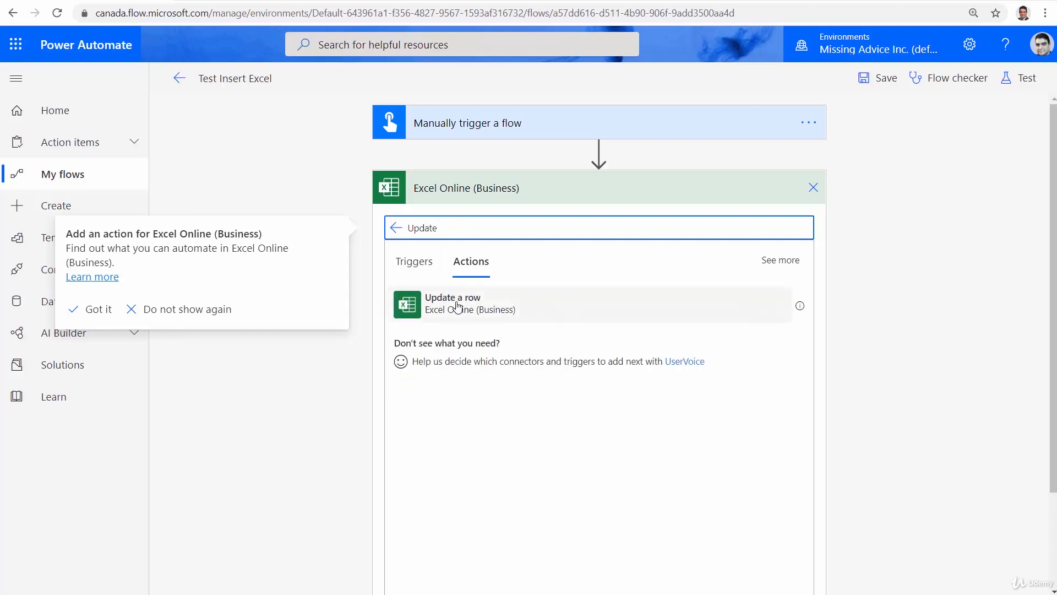
click(458, 306)
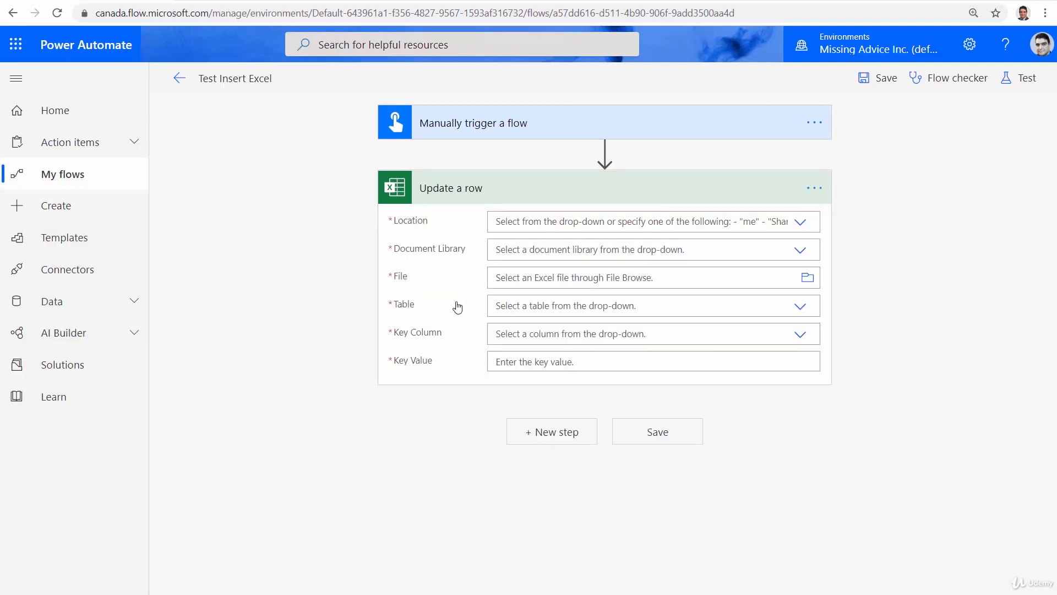
Point the Update a row action to UpdateTest.xlsx in the Documents library of the Power Automate Workshop SharePoint site
click(807, 223)
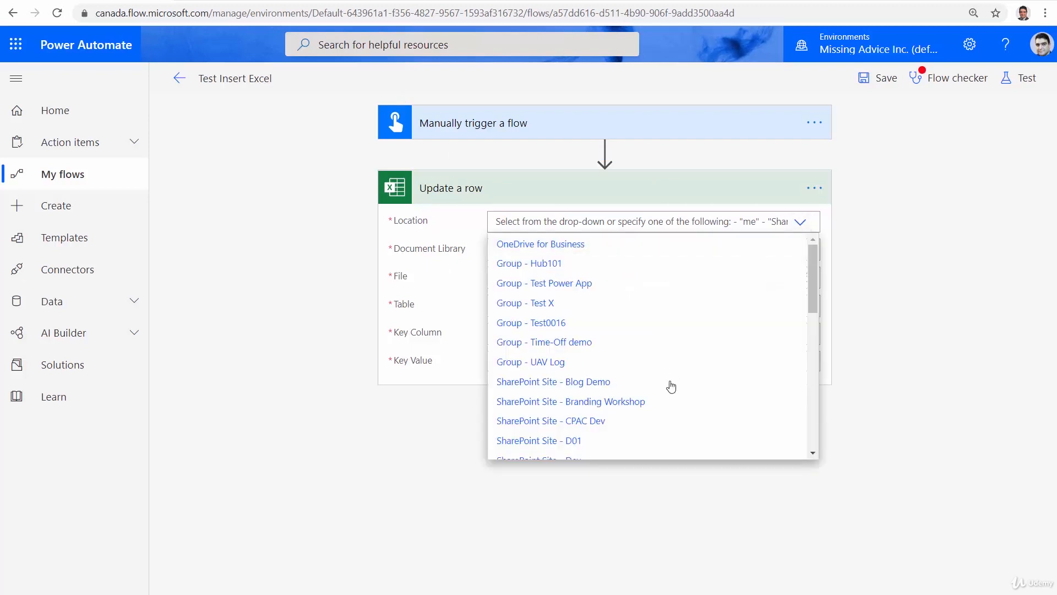
scroll(668, 392, down, 5)
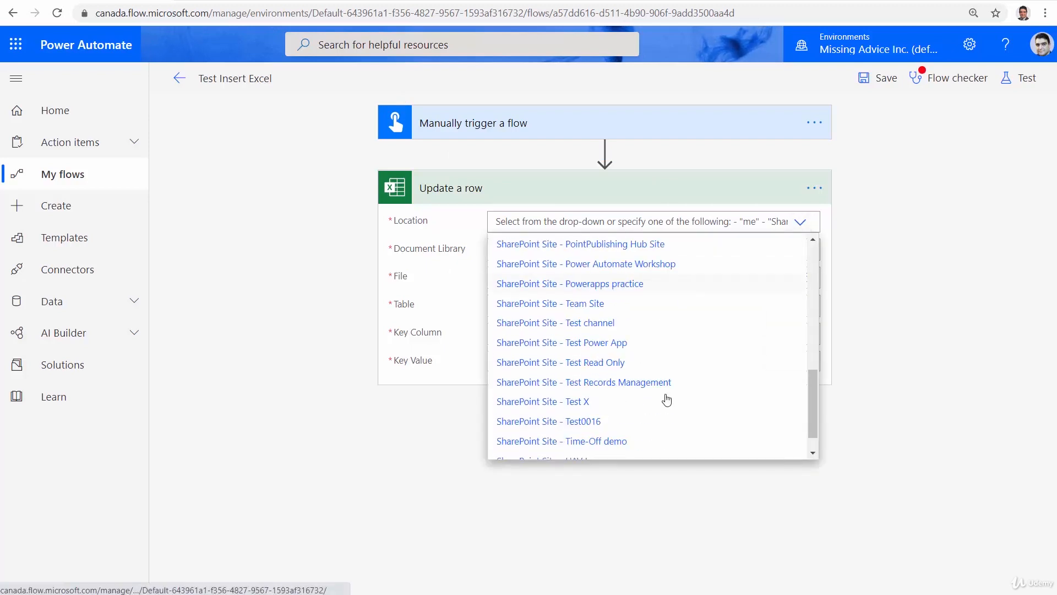
click(656, 265)
click(801, 254)
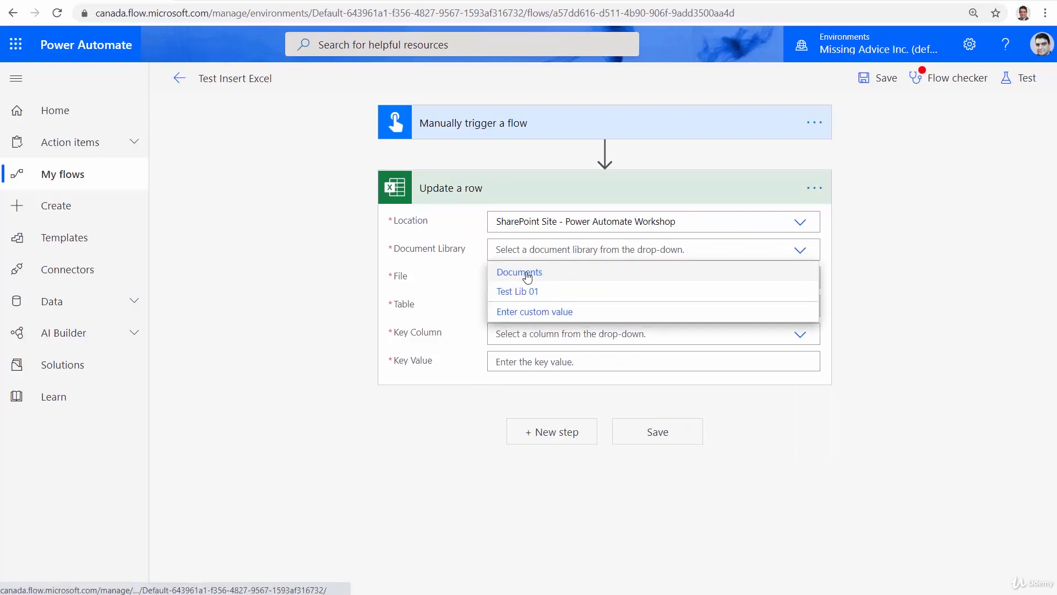
click(528, 272)
click(807, 277)
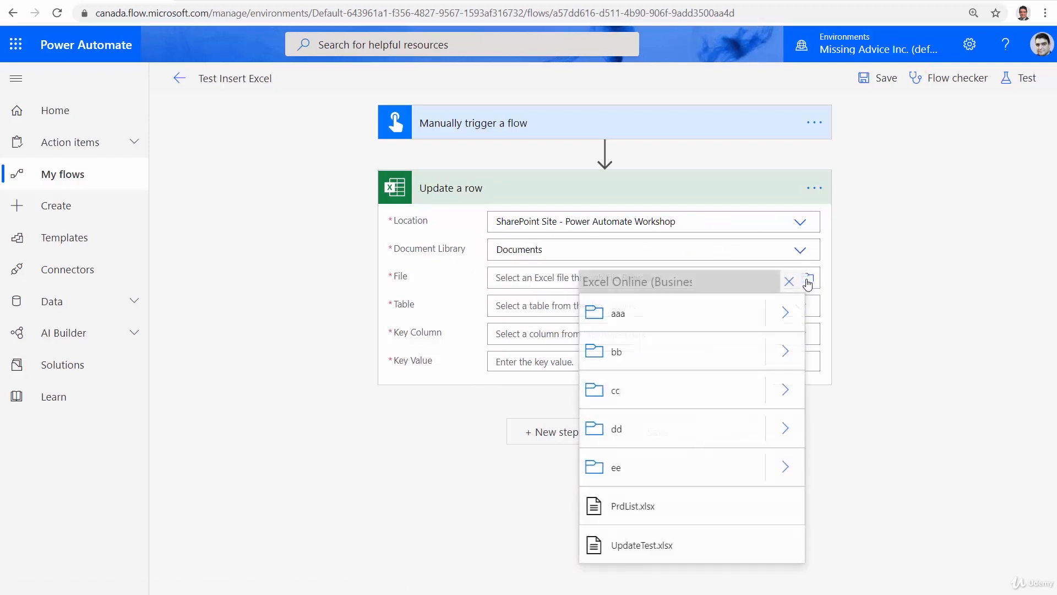
click(635, 548)
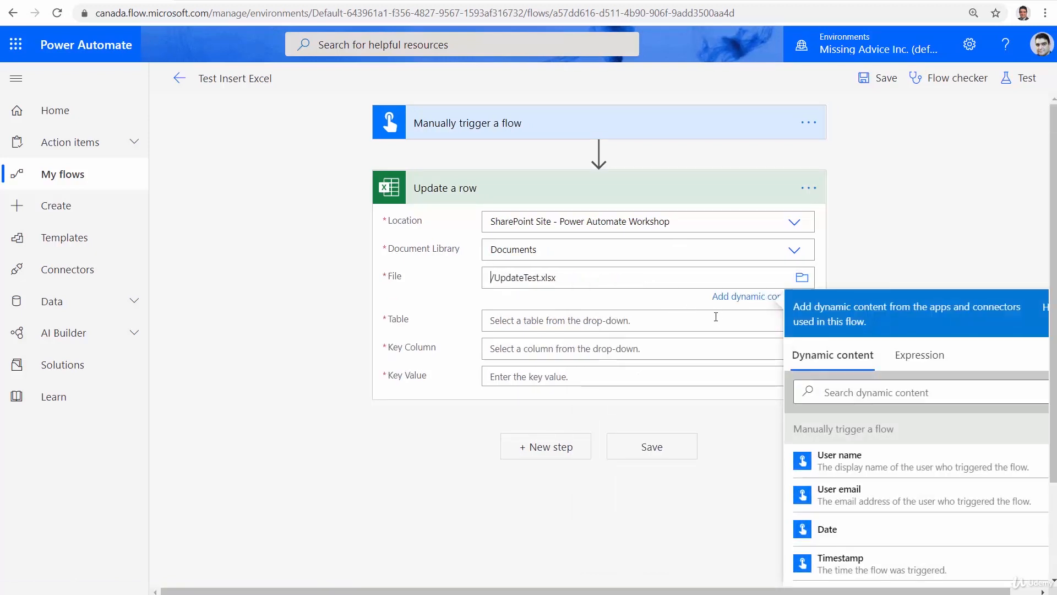
Set the Update a row action's Table to Products and its Key Column to ID
click(543, 320)
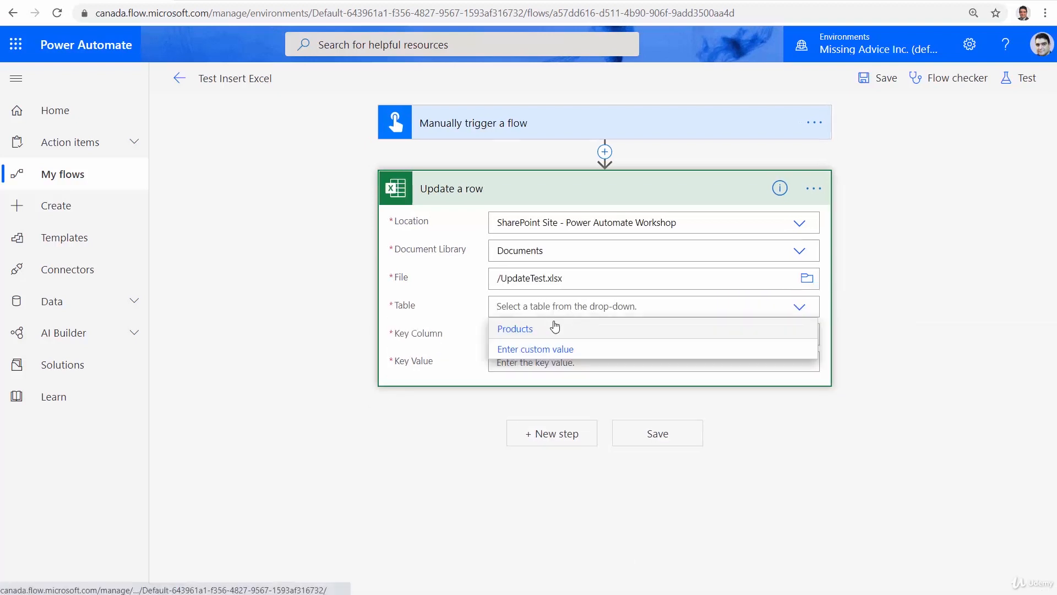
click(578, 328)
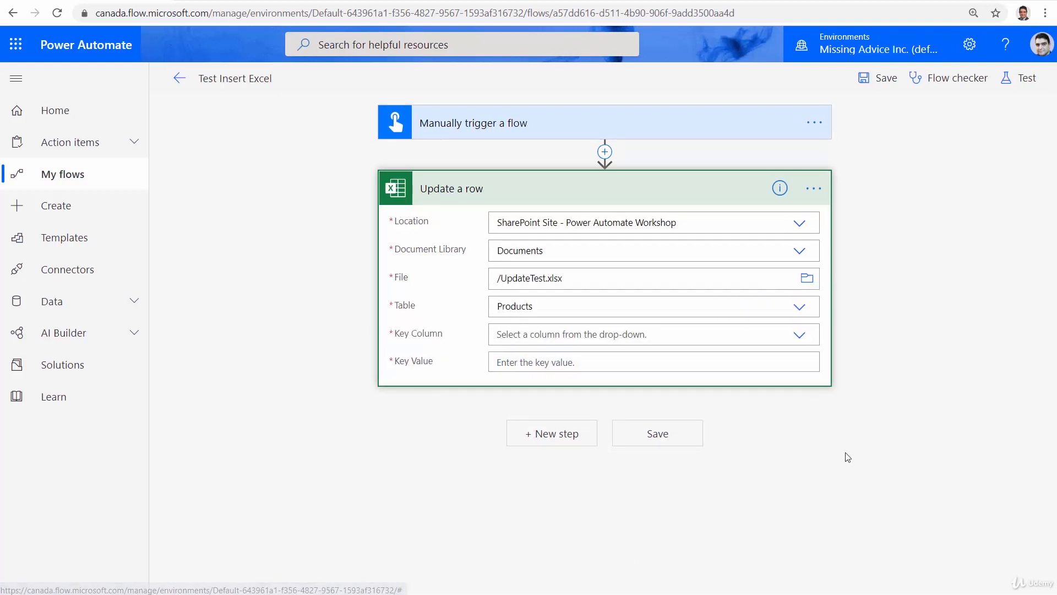
click(799, 336)
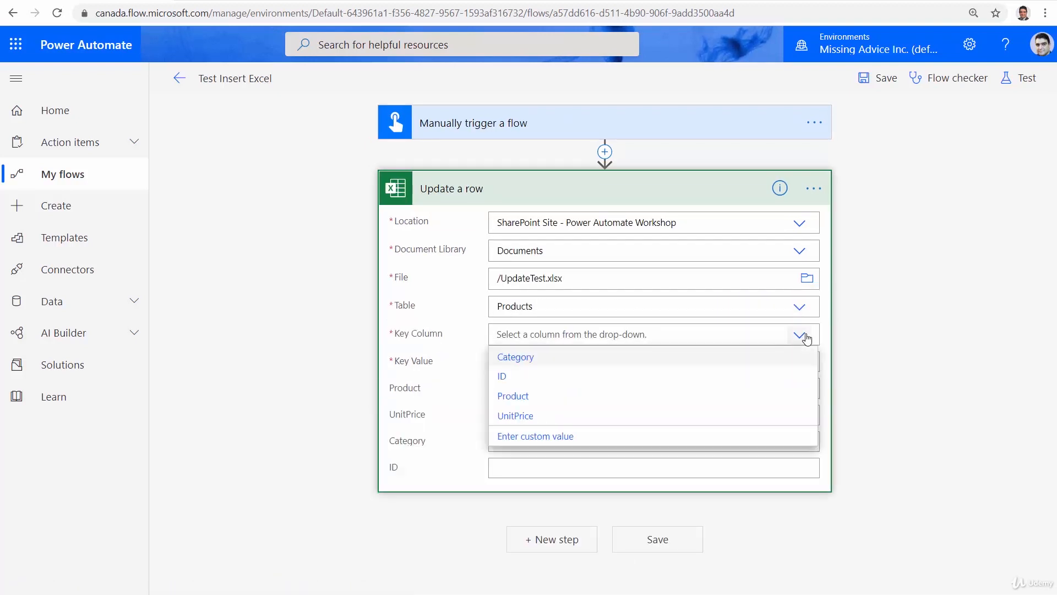
click(556, 378)
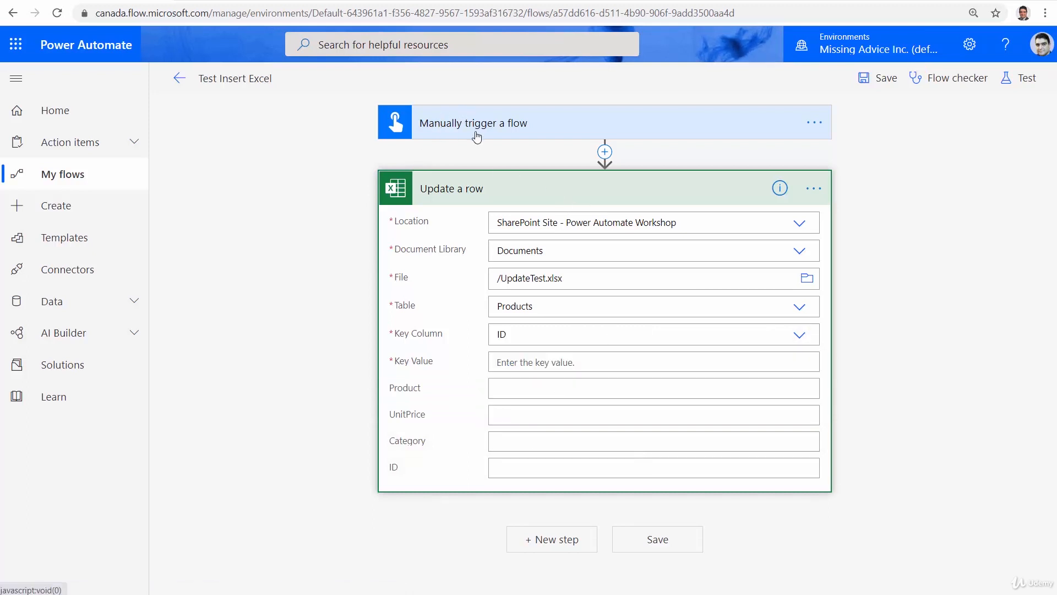
Set the Update a row action's Key Value to the trigger's ID dynamic content
click(530, 364)
scroll(891, 484, down, 5)
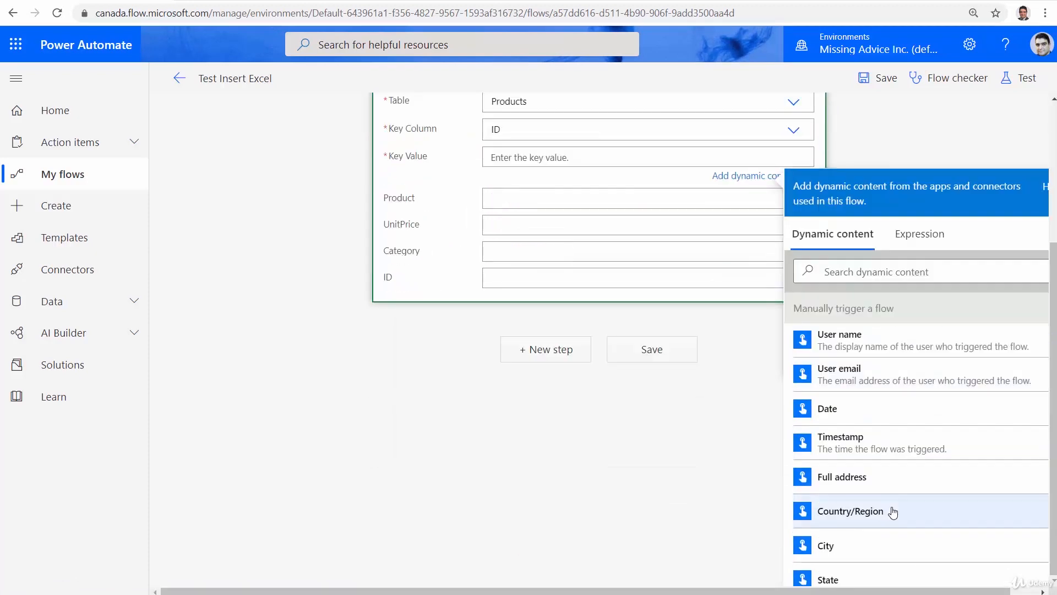
click(892, 510)
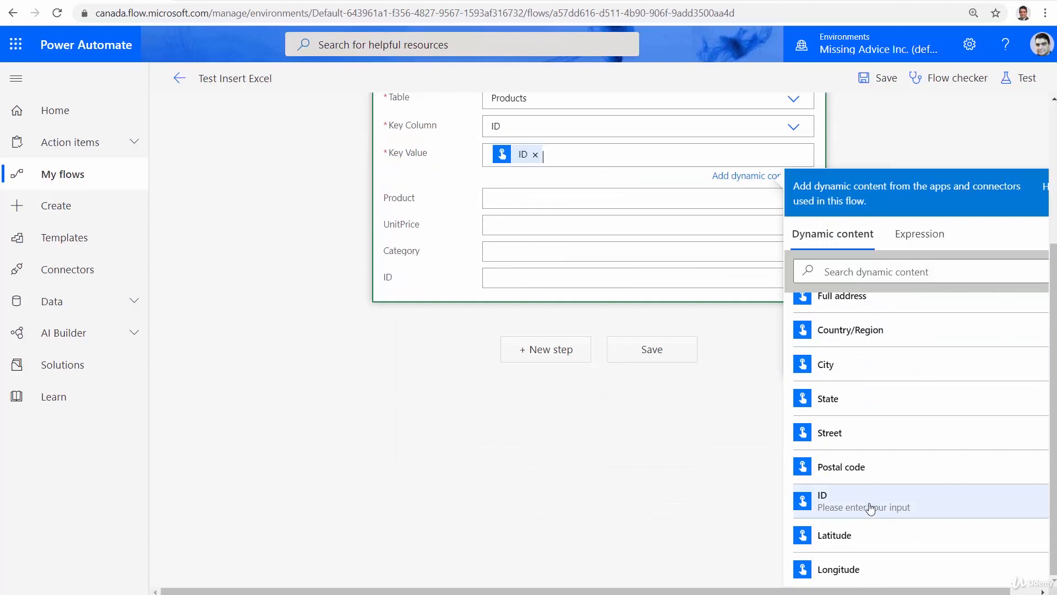
Add a second text input named Category to the manual trigger
scroll(327, 457, up, 4)
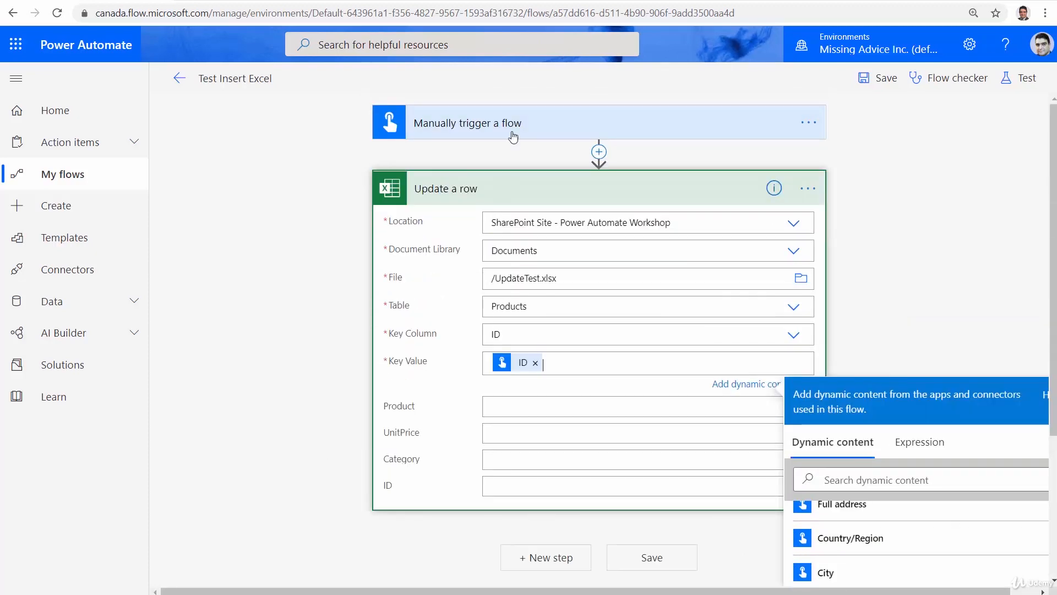
click(554, 124)
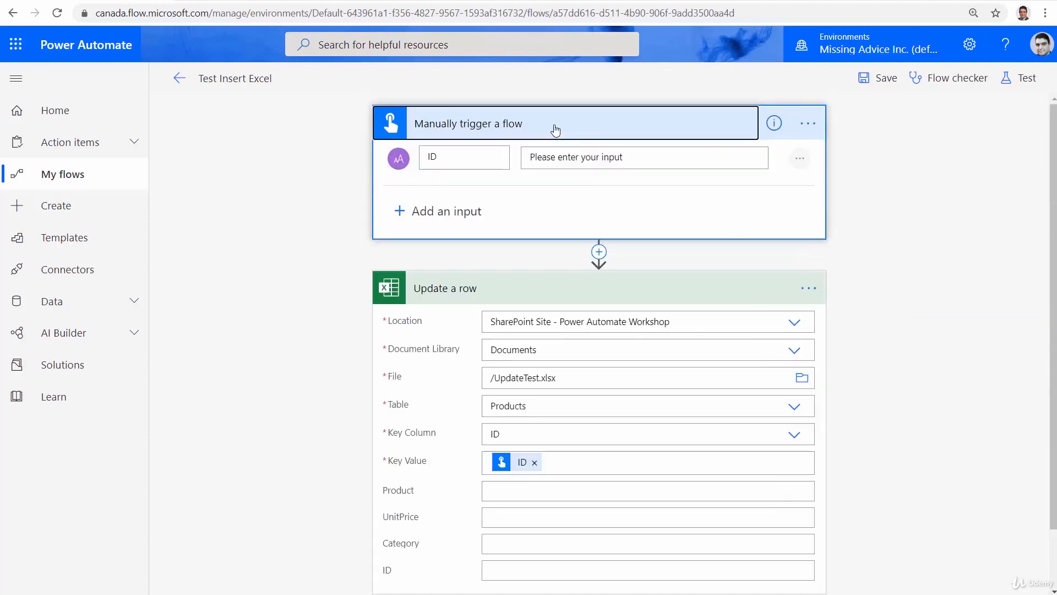
click(399, 211)
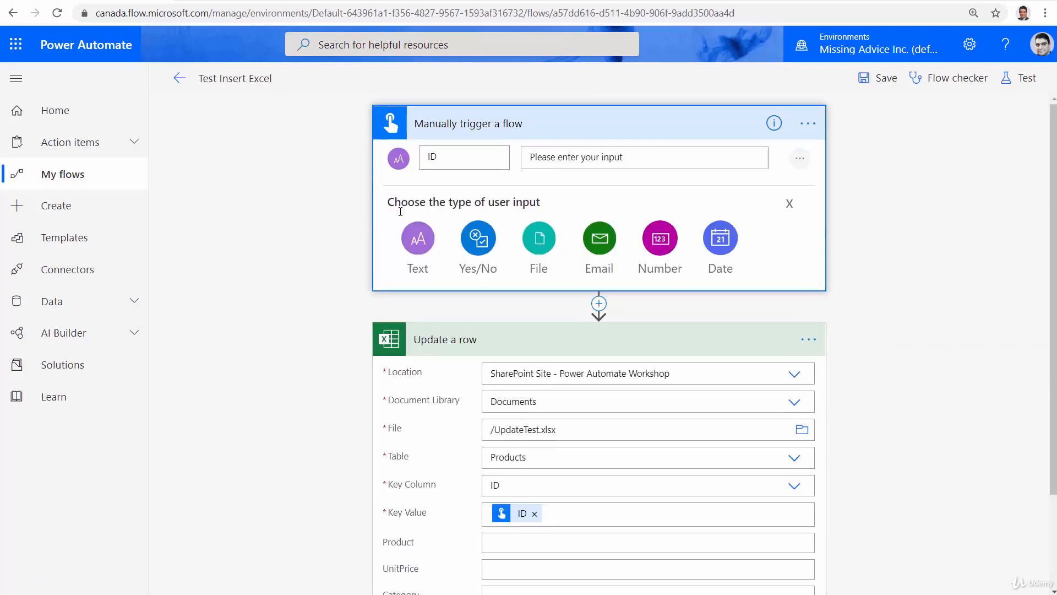
click(423, 241)
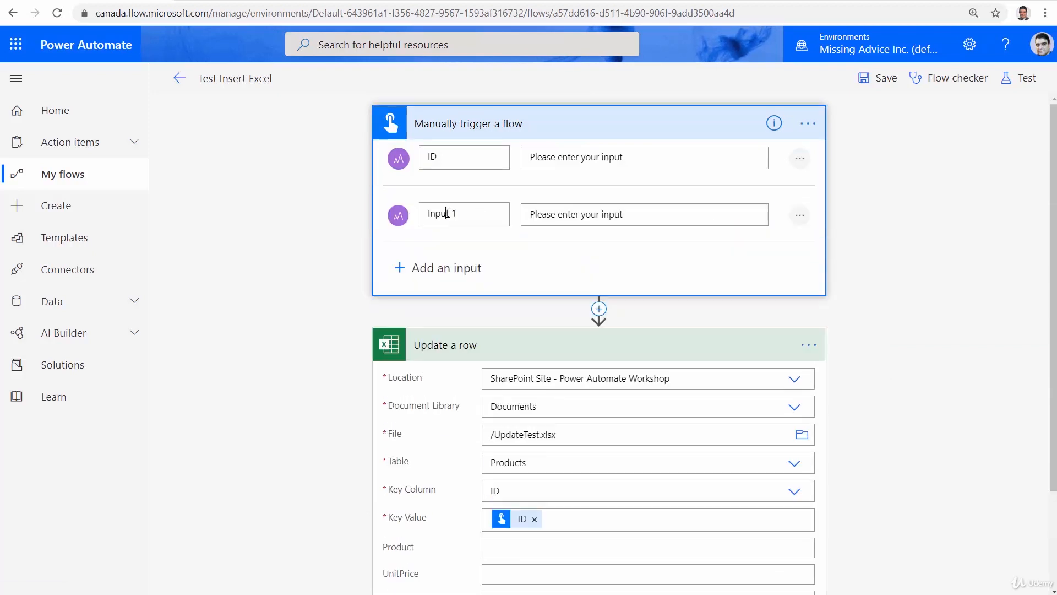
double_click(447, 213)
key(ctrl+a)
text(Cat)
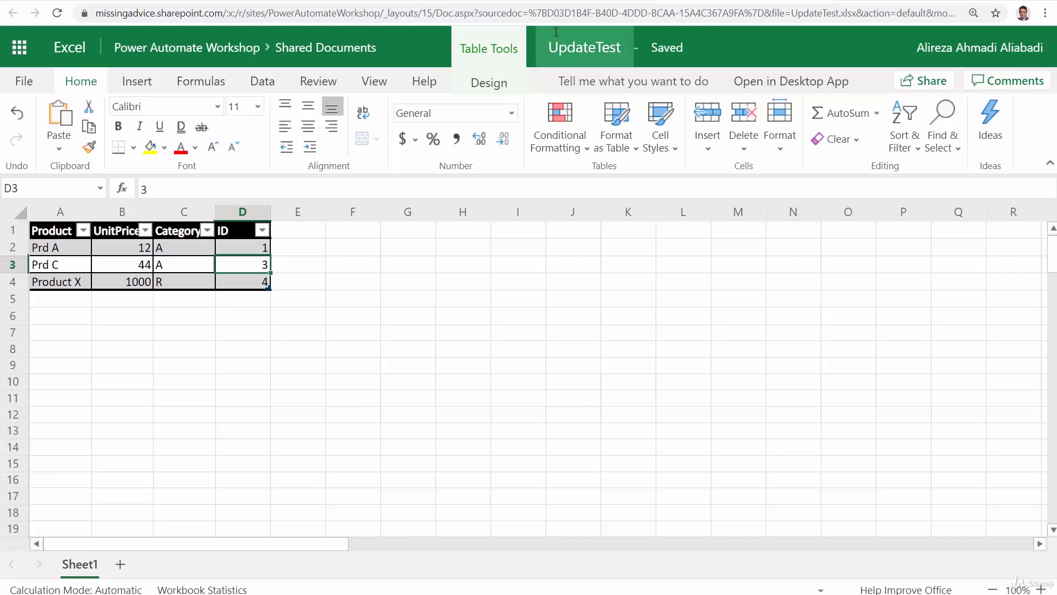
Set the Update a row action's Category field to the trigger's Category dynamic content and save the flow
click(84, 1)
scroll(853, 475, down, 2)
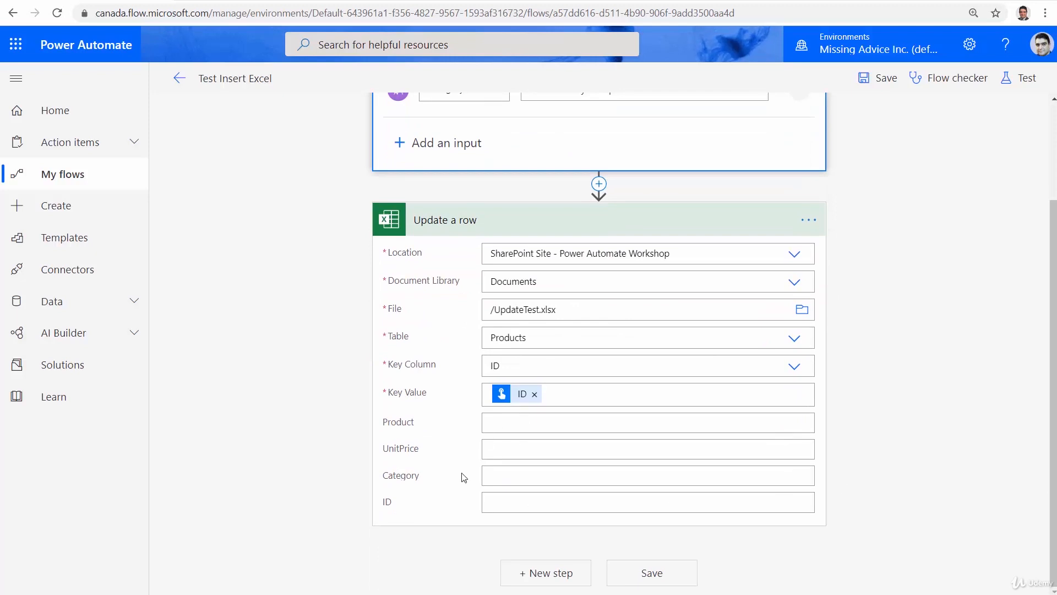
click(513, 477)
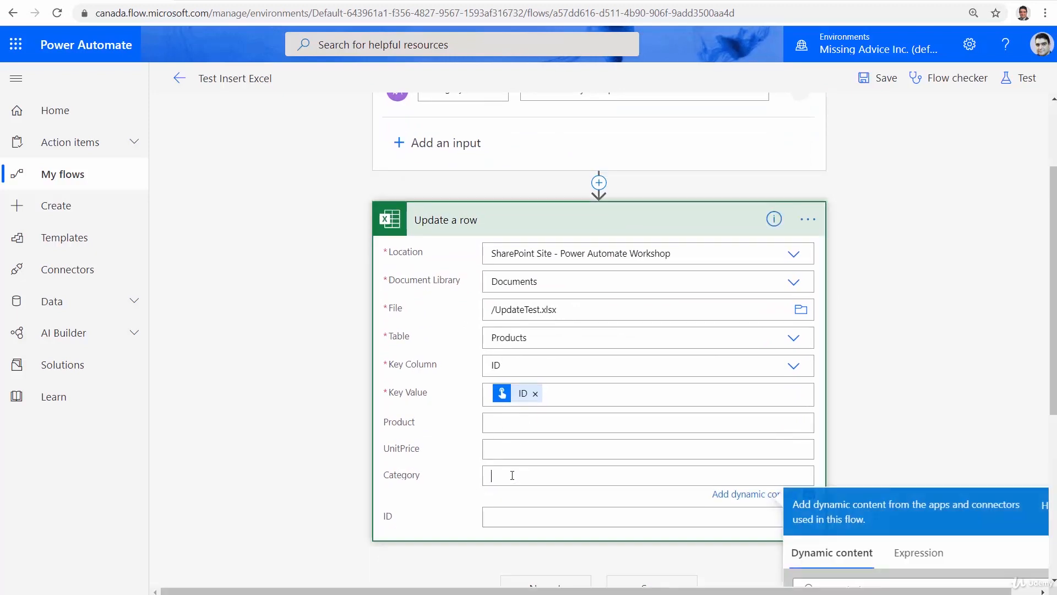
scroll(904, 424, down, 4)
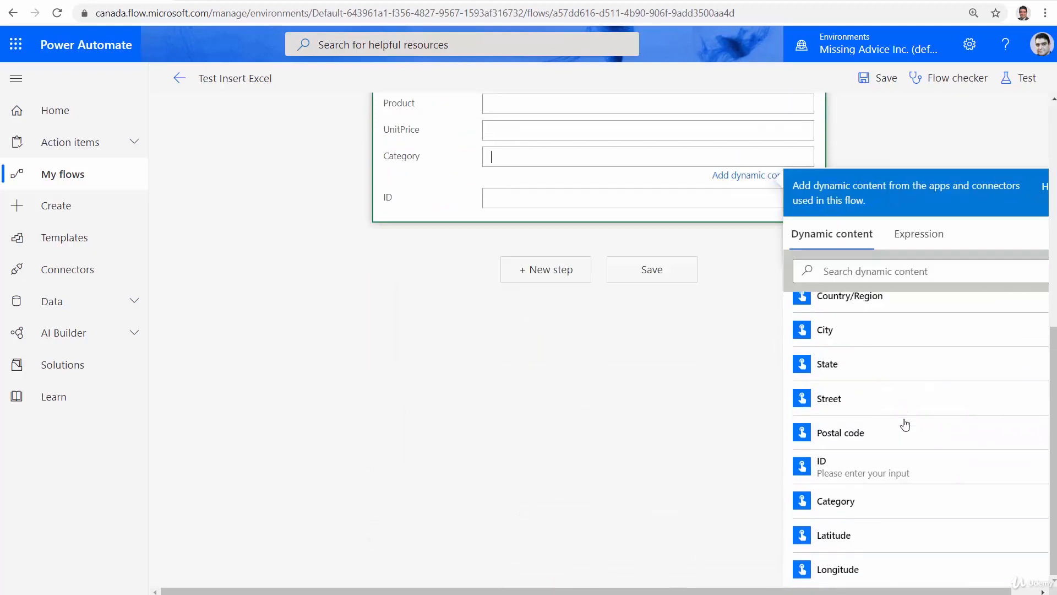
click(850, 511)
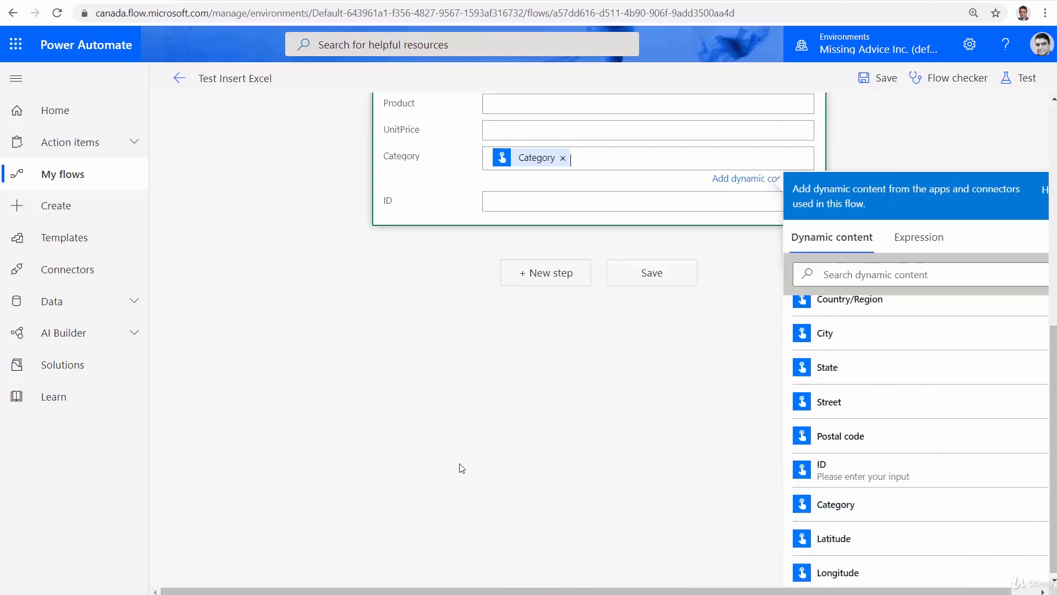
scroll(462, 467, up, 5)
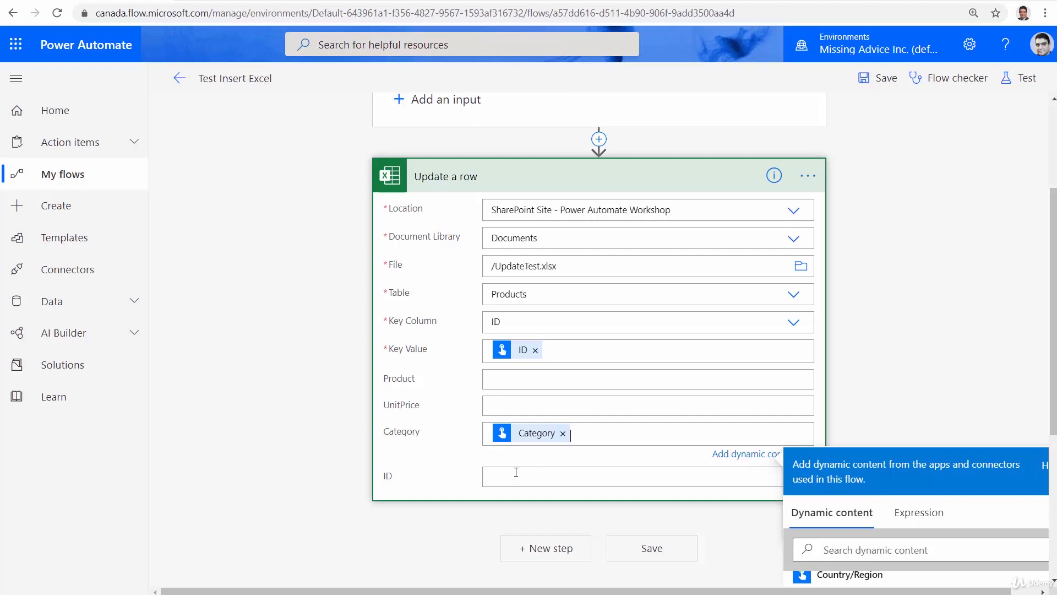
click(683, 552)
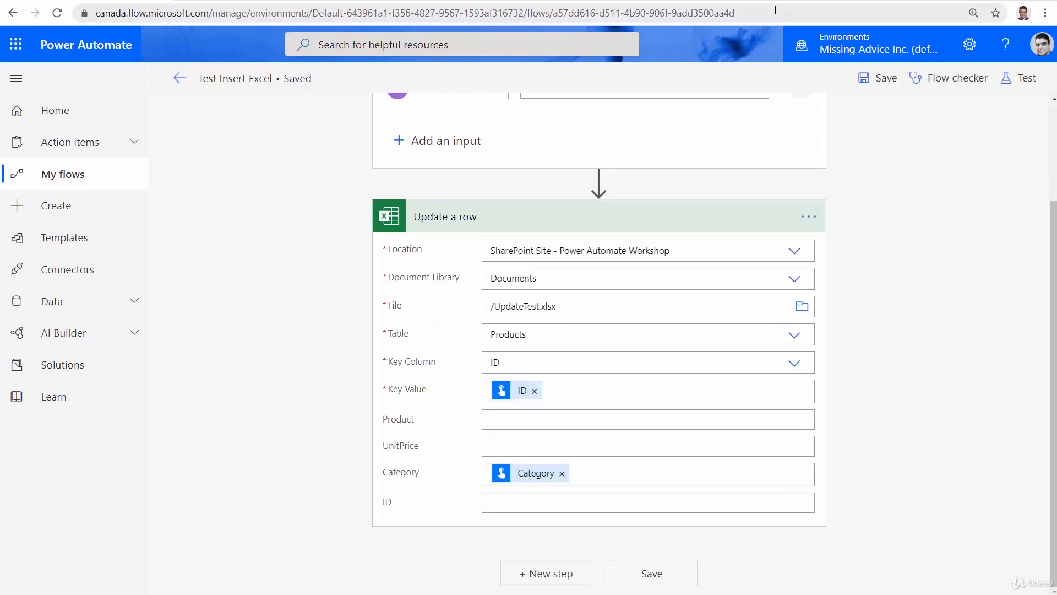
Test the flow by performing the trigger action with ID 3 and Category X, and check the Products table in UpdateTest.xlsx
click(1023, 78)
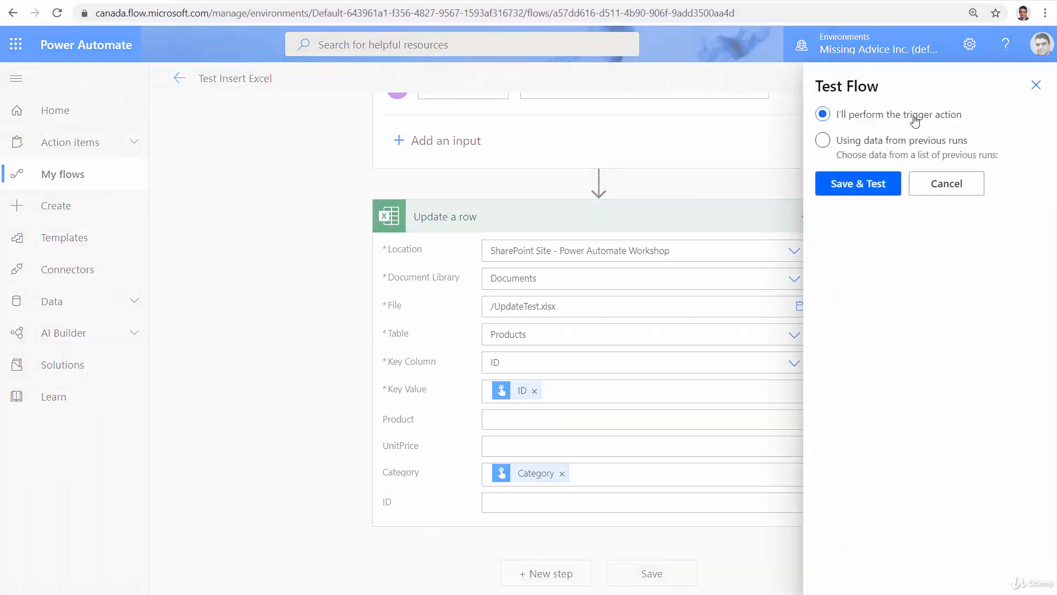
click(862, 186)
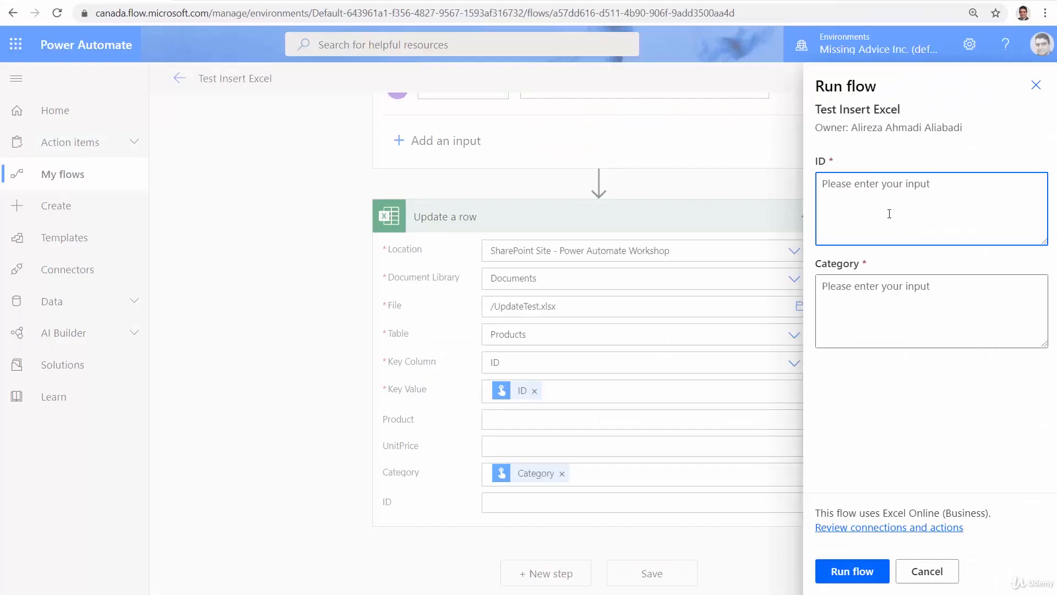
text(3)
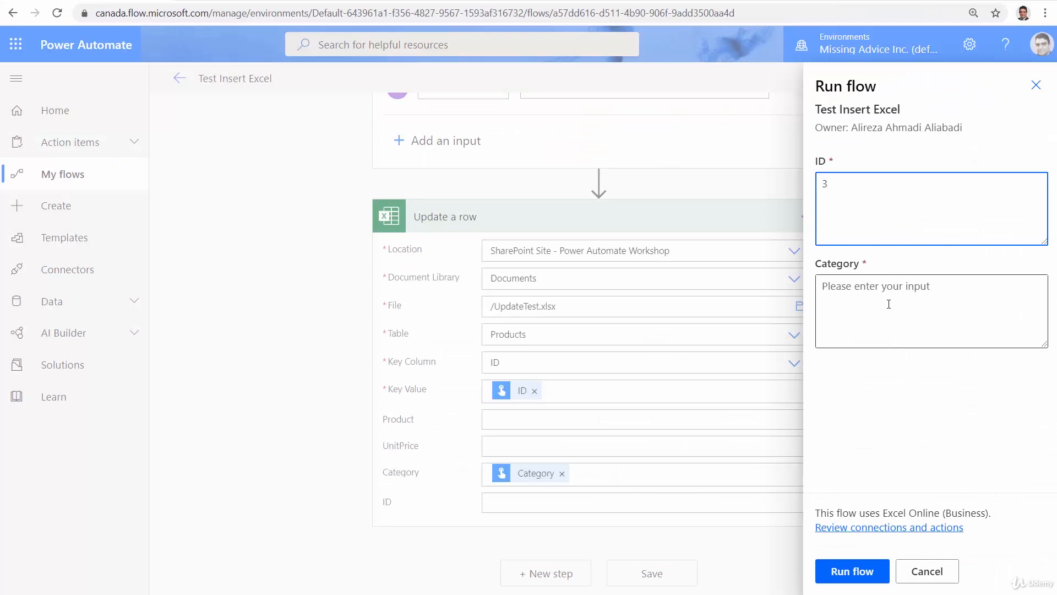
click(888, 303)
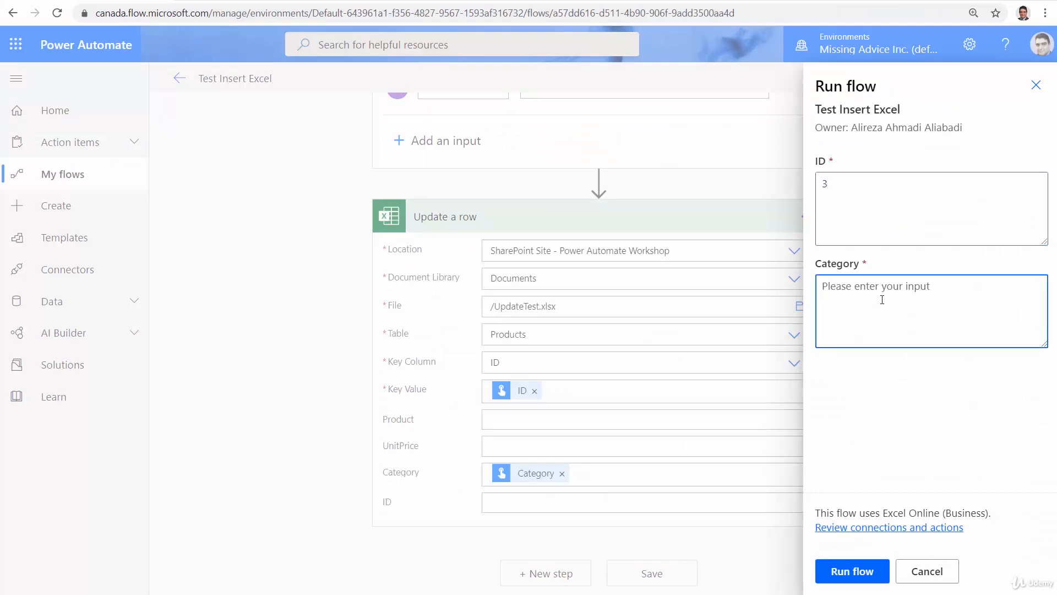
text(X)
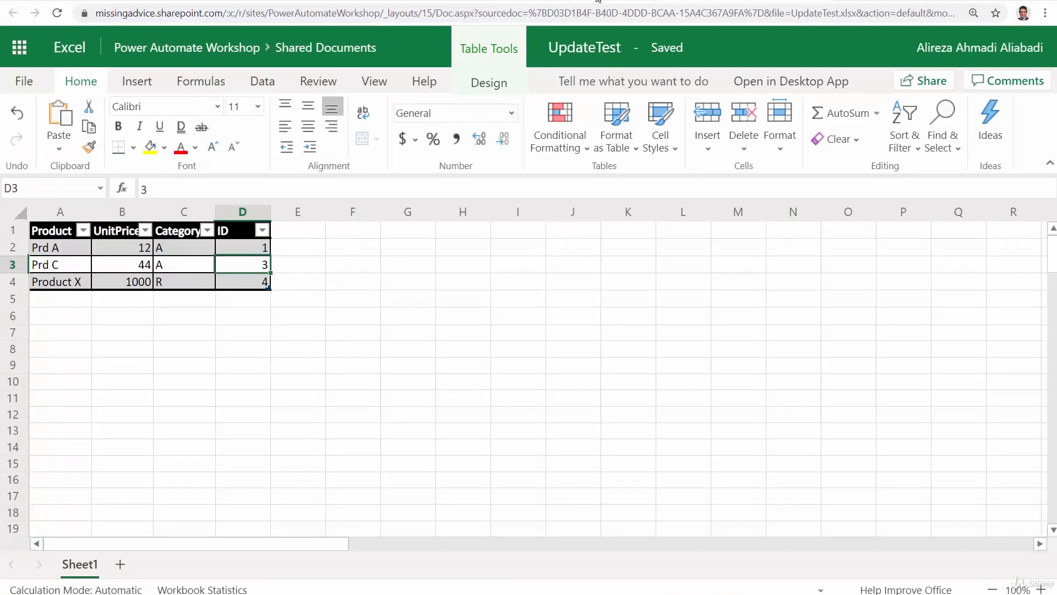
click(99, 0)
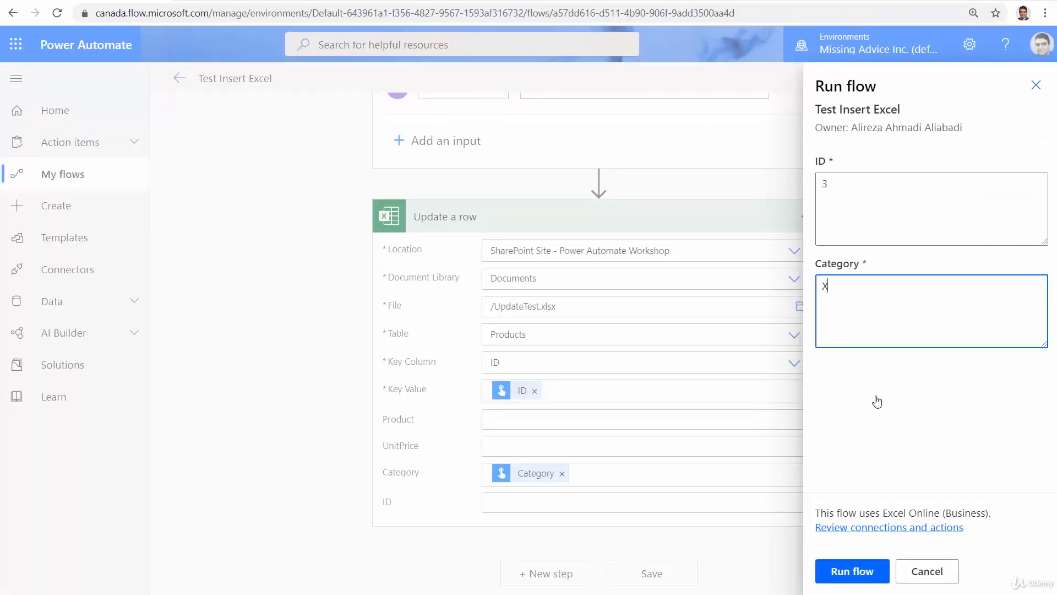
click(886, 571)
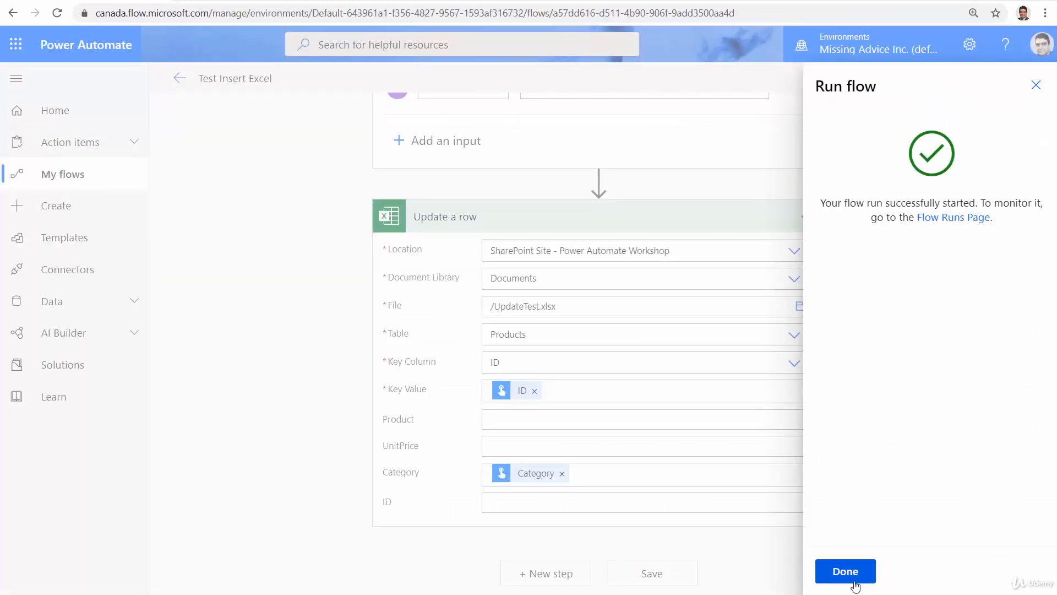
click(855, 584)
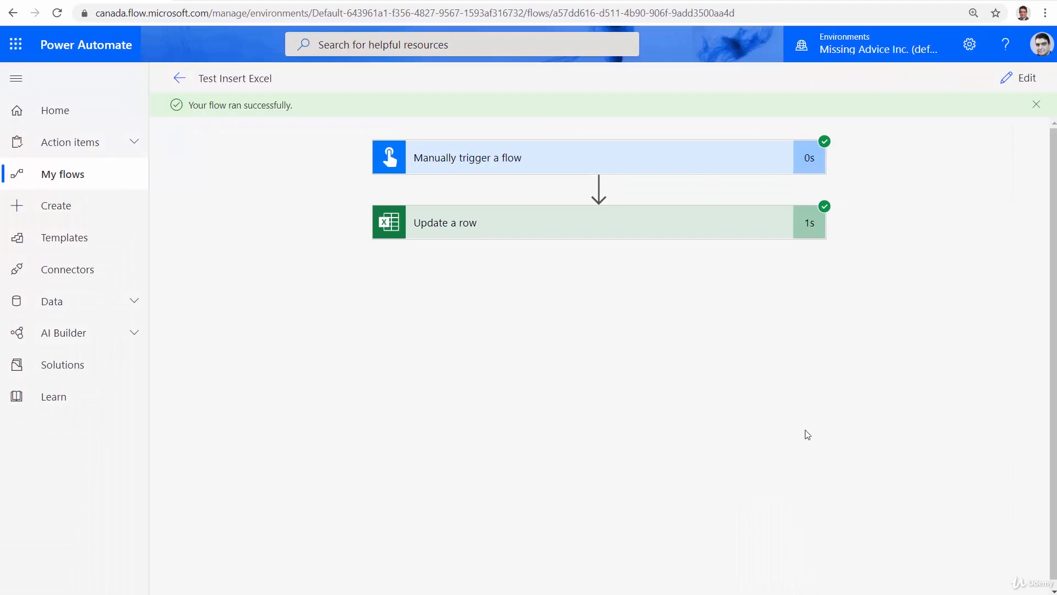
click(724, 2)
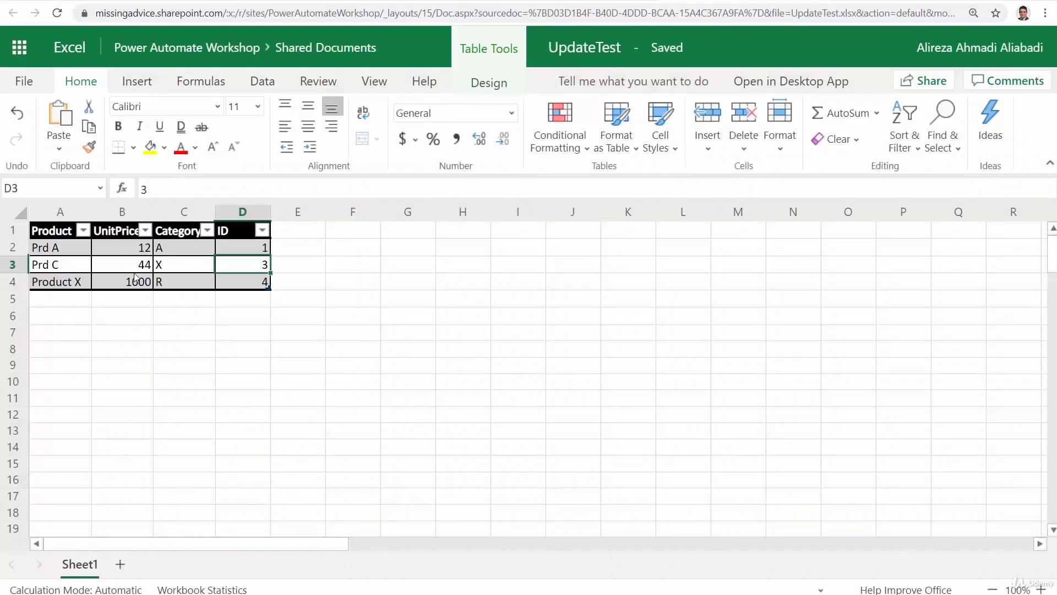